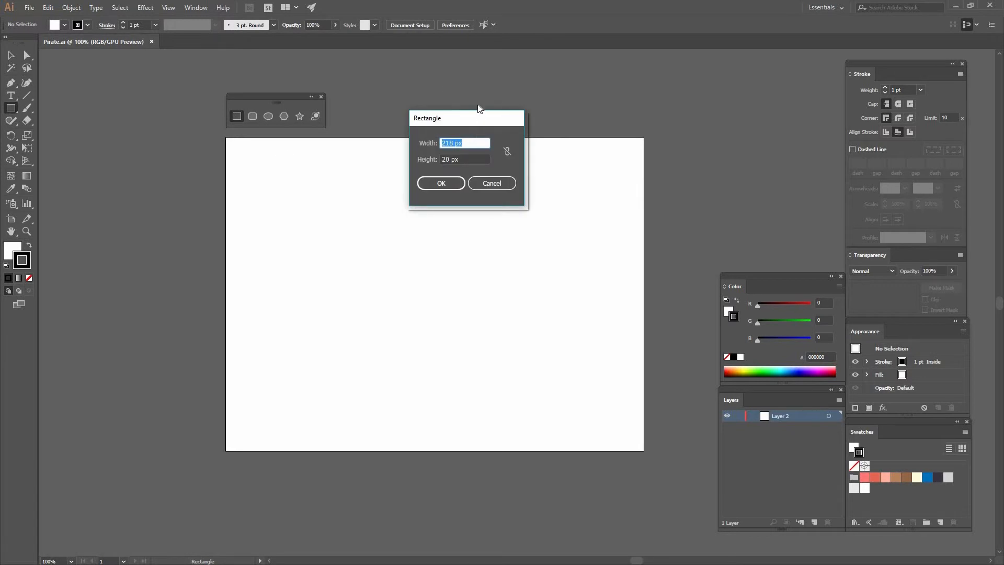
# Create a 160 × 90 px rectangle with no stroke and the light peach FFB29E swatch as its fill.
pyautogui.write('160')
pyautogui.press('Tab')
pyautogui.write('90')
pyautogui.press('Return')
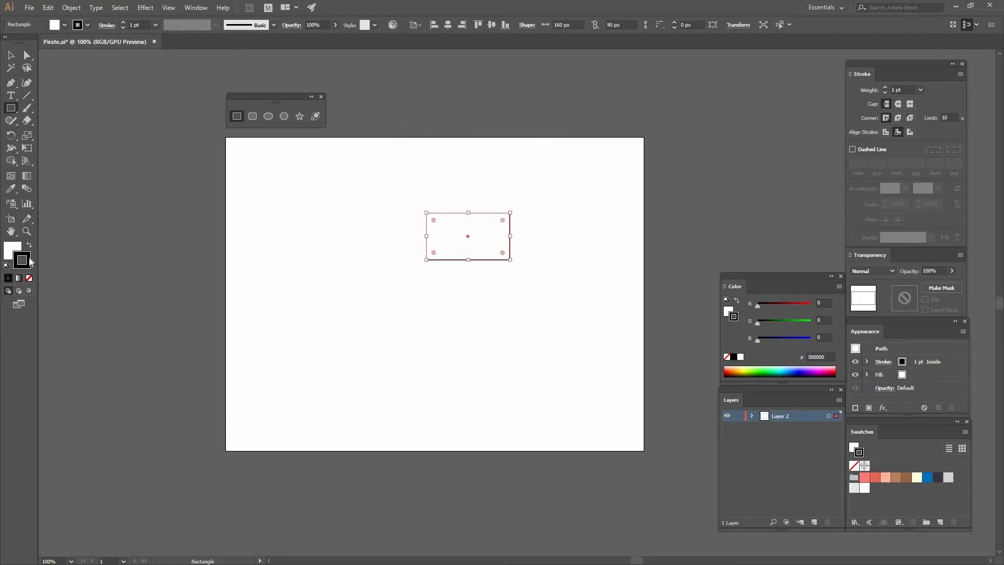
pyautogui.click(30, 279)
pyautogui.click(14, 252)
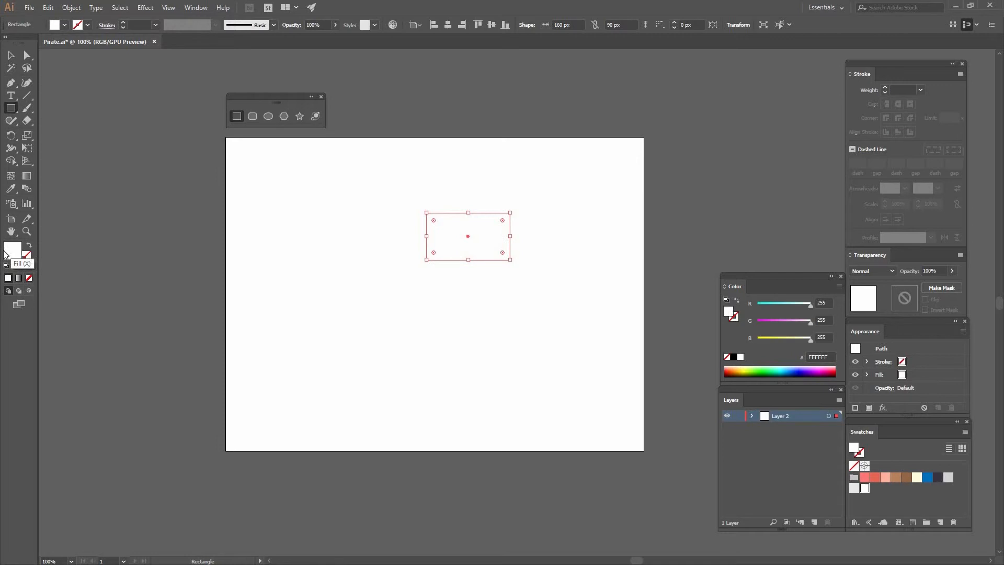
pyautogui.click(886, 477)
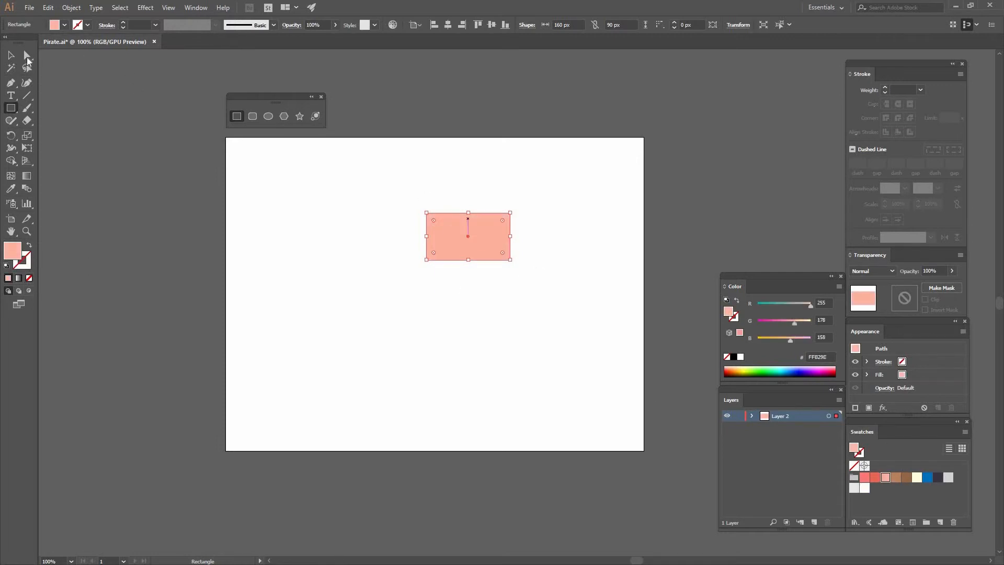
# Round only the two lower corners of the peach rectangle with a 30 px radius.
pyautogui.click(27, 57)
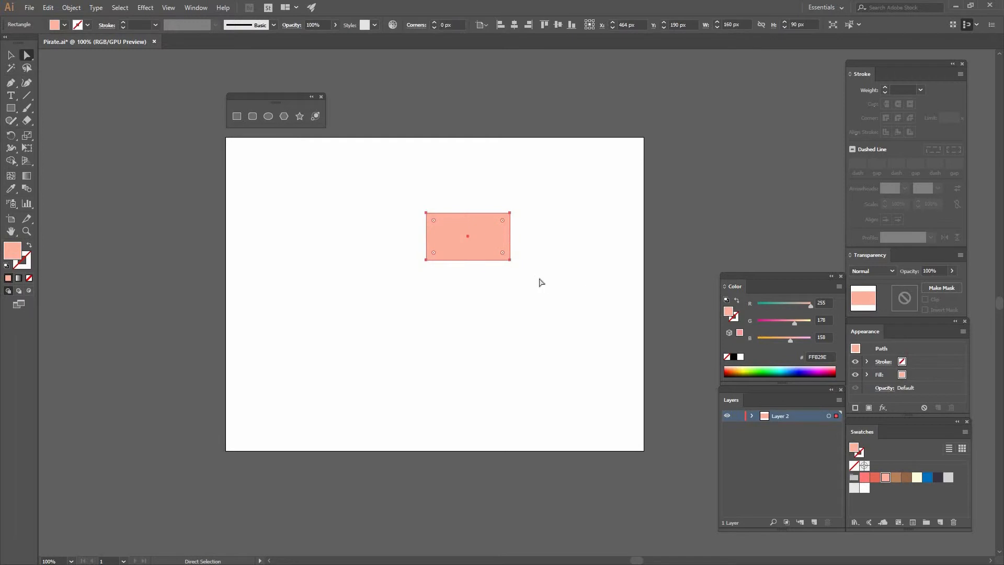
pyautogui.moveTo(546, 274); pyautogui.dragTo(415, 250)
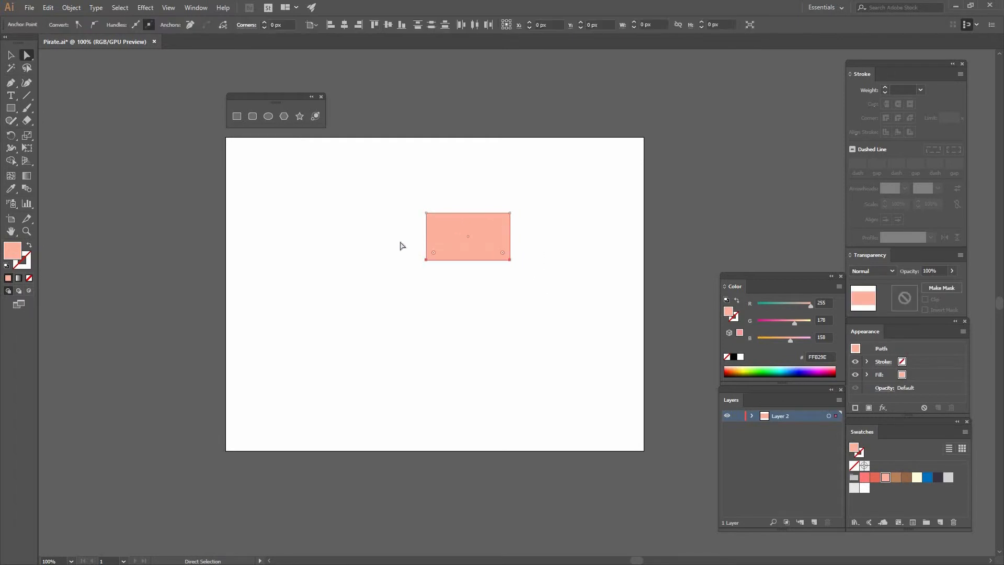
pyautogui.click(267, 24)
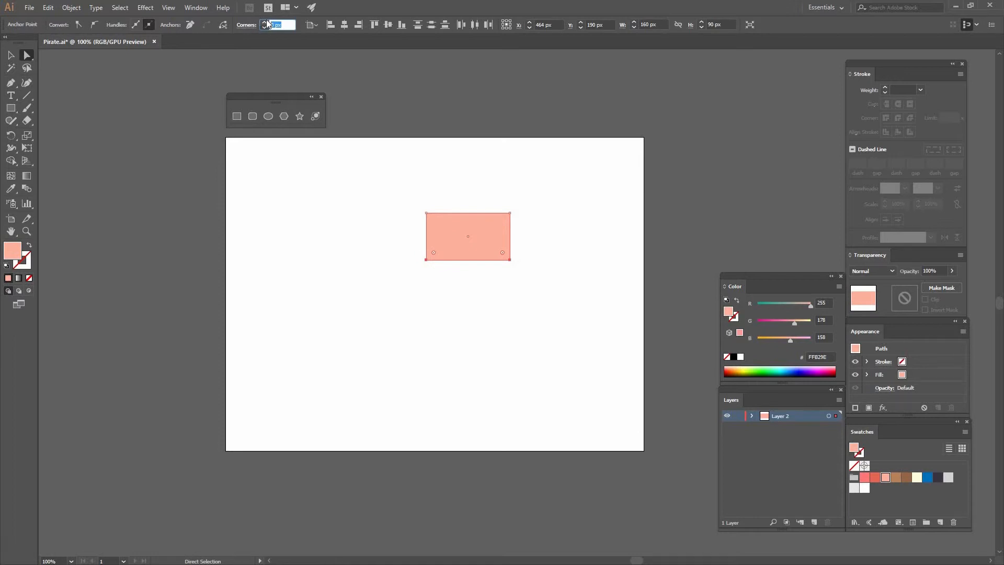
pyautogui.write('30')
pyautogui.press('Return')
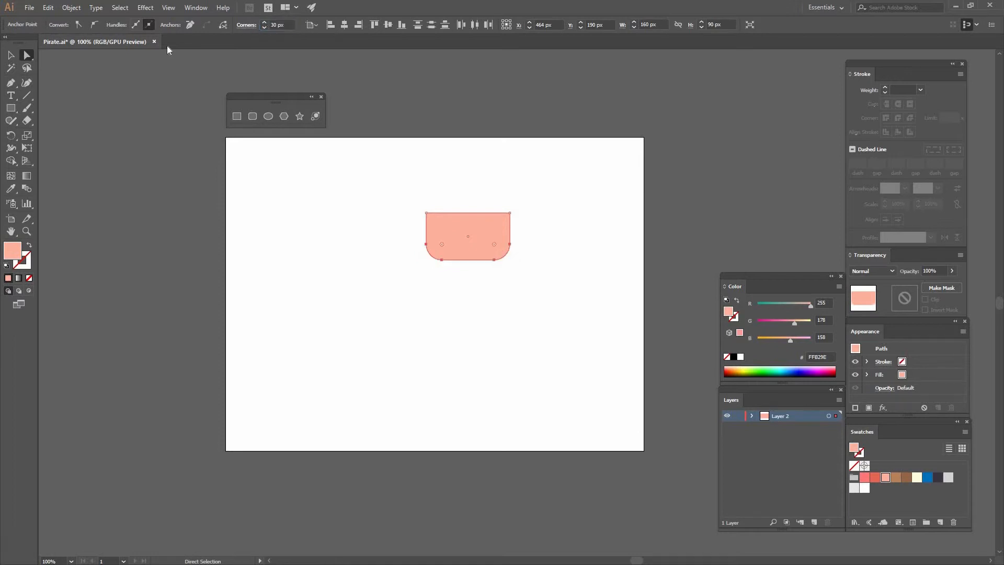
pyautogui.press('v')
pyautogui.click(359, 204)
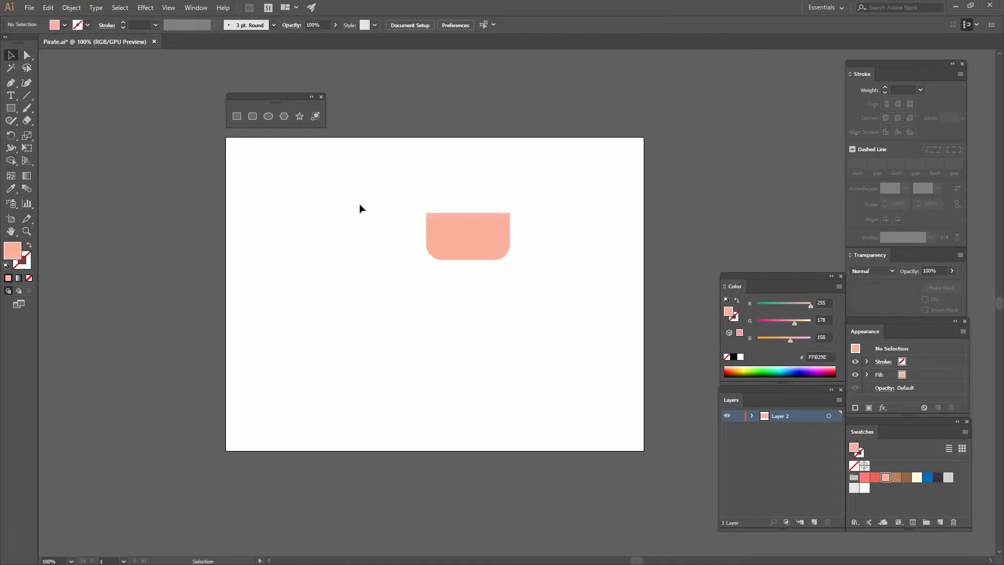
# Create a 98 × 98 px circle beside the peach shape and fill it with the dark purple 3D3342 swatch.
pyautogui.click(268, 116)
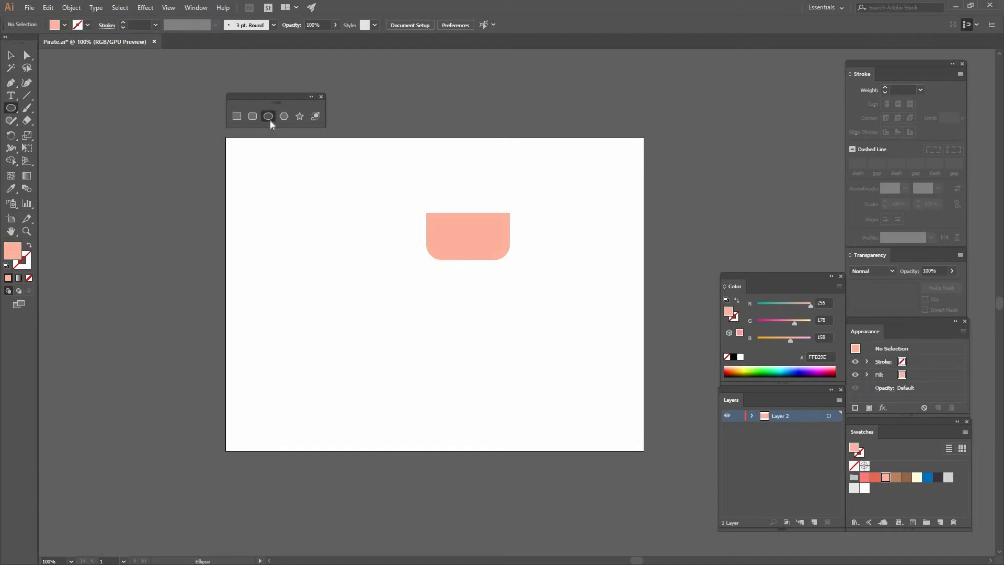
pyautogui.click(392, 208)
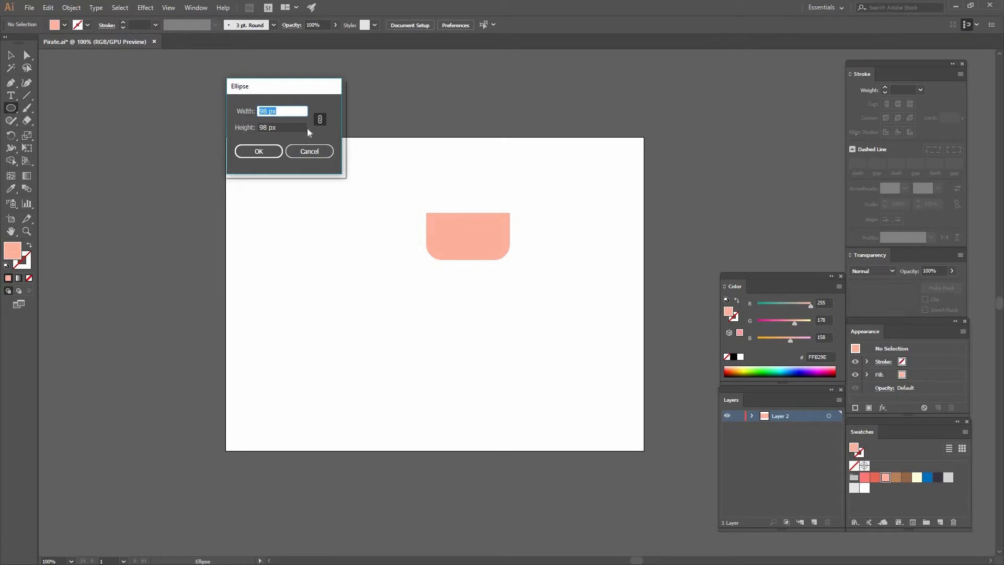
pyautogui.click(260, 152)
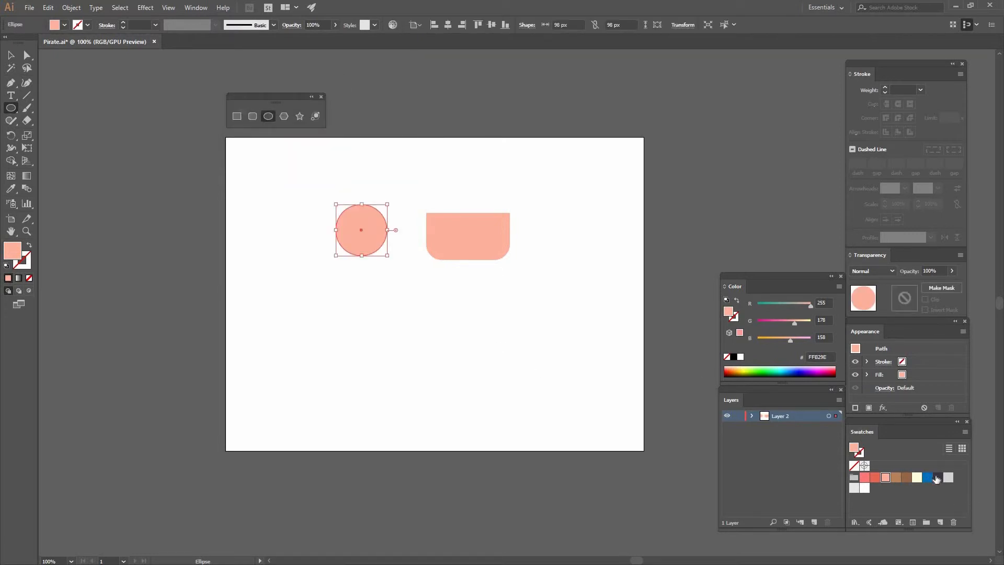
pyautogui.click(937, 478)
# Create a 46 × 46 px dark circle below and slightly left of the large circle.
pyautogui.click(322, 274)
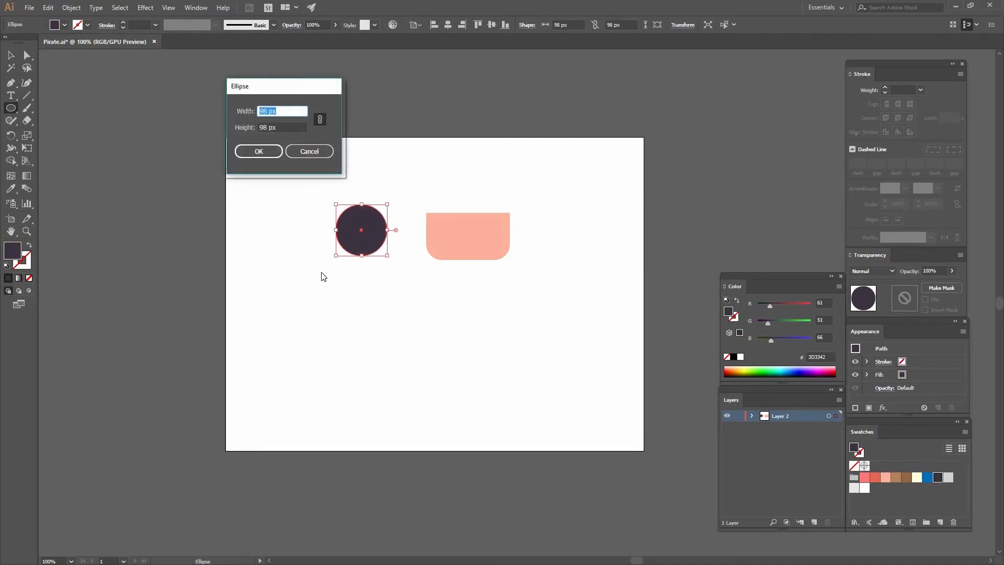
pyautogui.write('46')
pyautogui.press('Return')
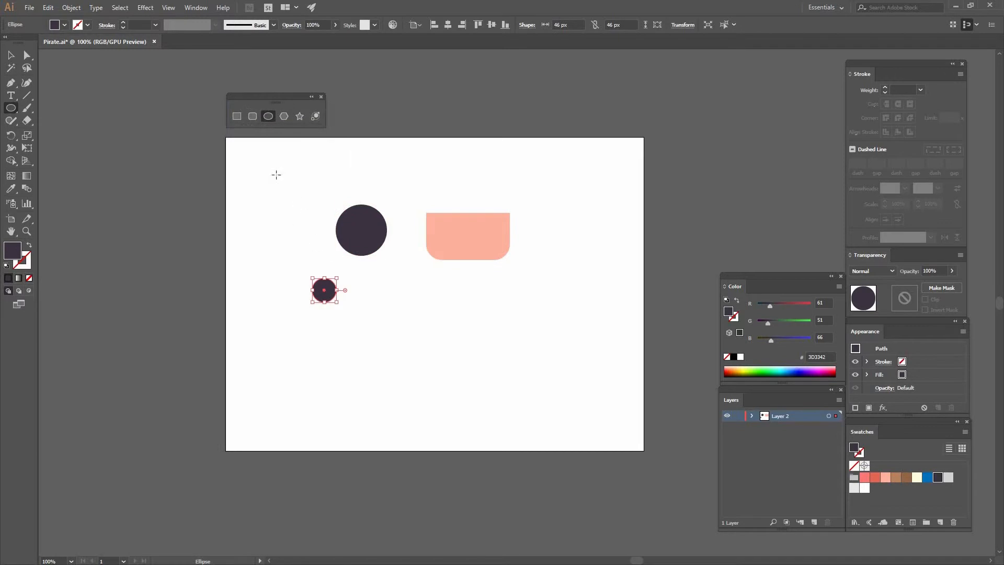
# Create a 218 × 22 px dark rectangle to the right of the small circle.
pyautogui.click(239, 118)
pyautogui.click(376, 288)
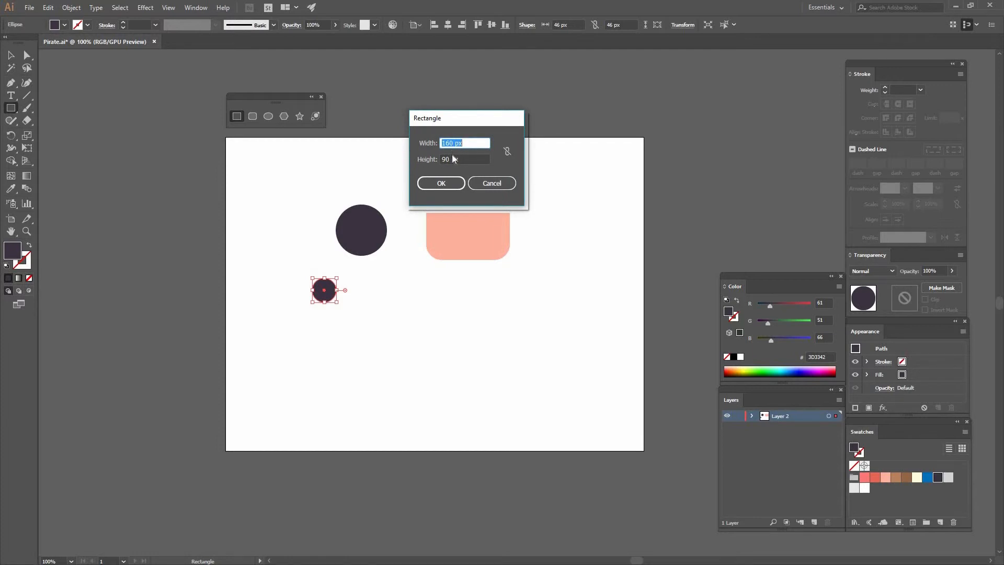
pyautogui.write('218')
pyautogui.press('Tab')
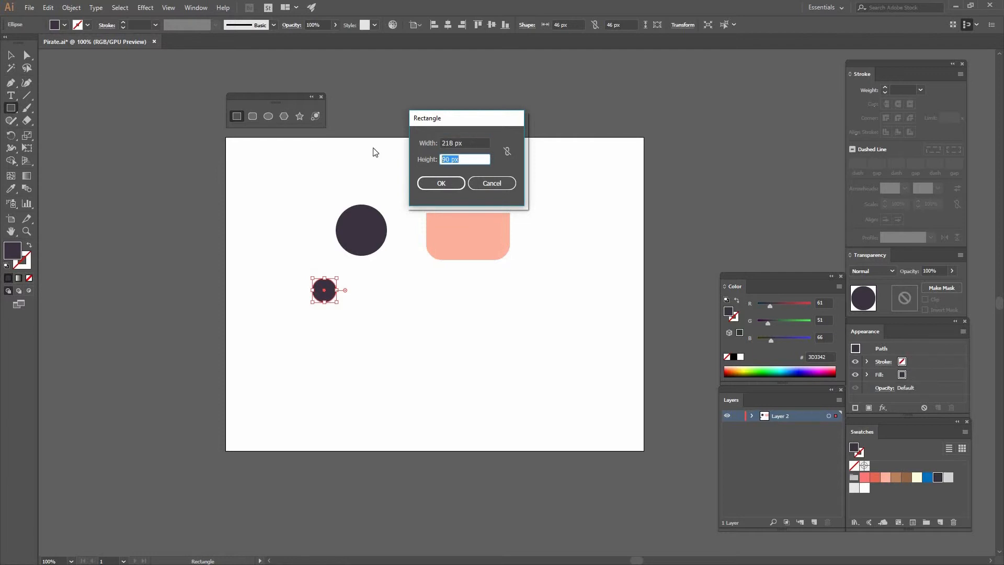
pyautogui.write('22')
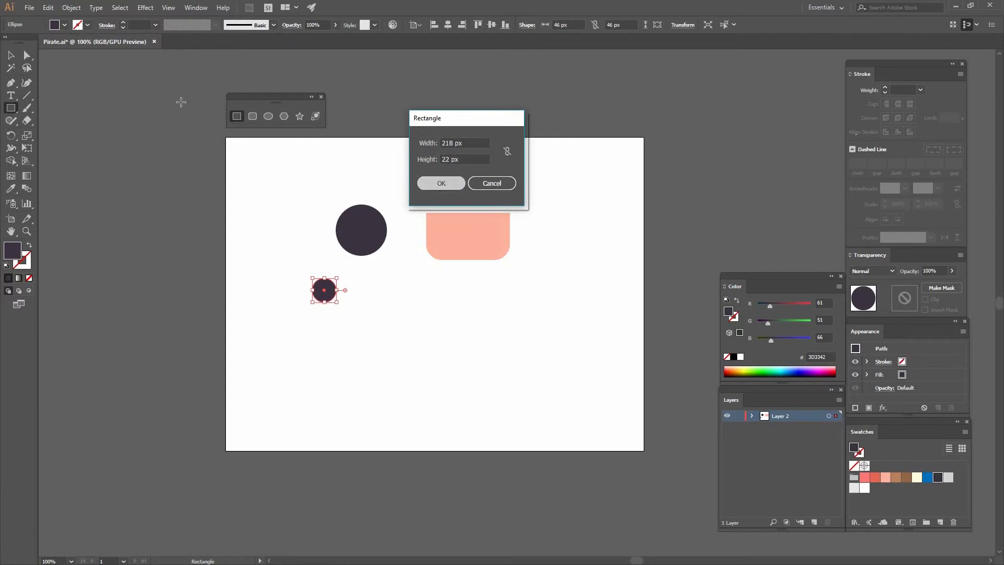
pyautogui.press('Return')
pyautogui.press('v')
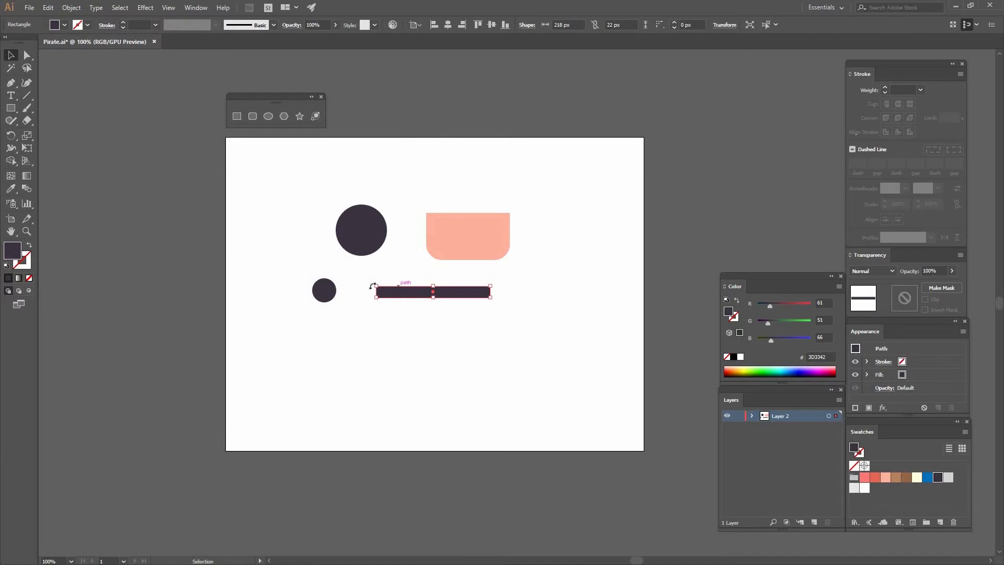
# Duplicate the small dark circle horizontally, placing the copy between the original and the dark bar.
pyautogui.click(350, 300)
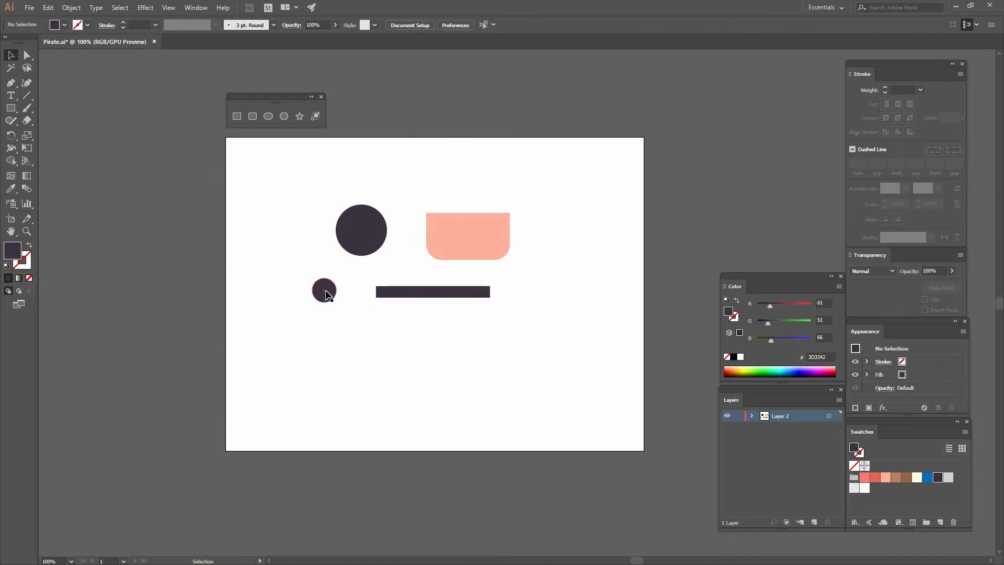
pyautogui.moveTo(339, 280); pyautogui.dragTo(356, 291)
pyautogui.click(403, 193)
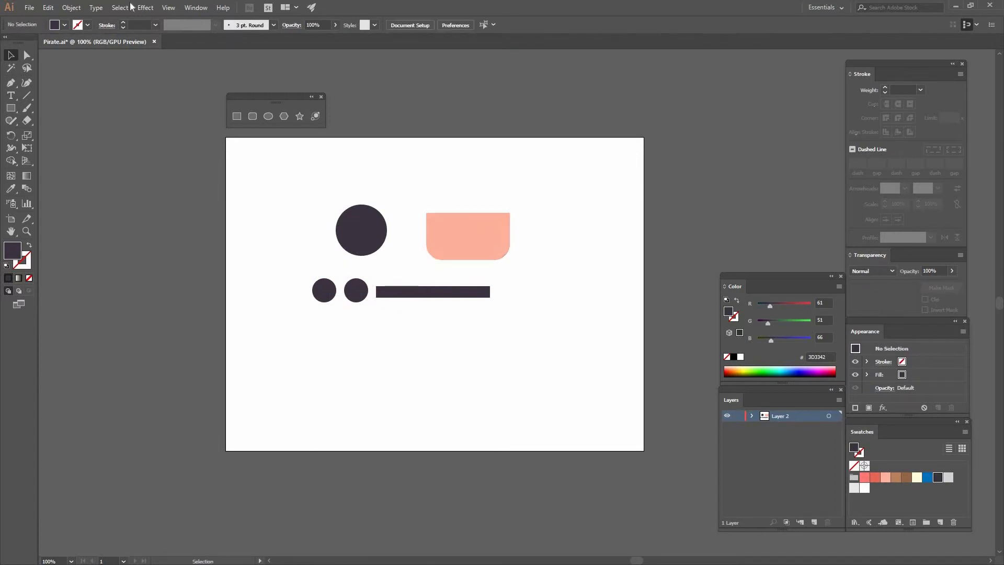
# Show the Align panel and place it over the artboard's upper right corner.
pyautogui.click(194, 9)
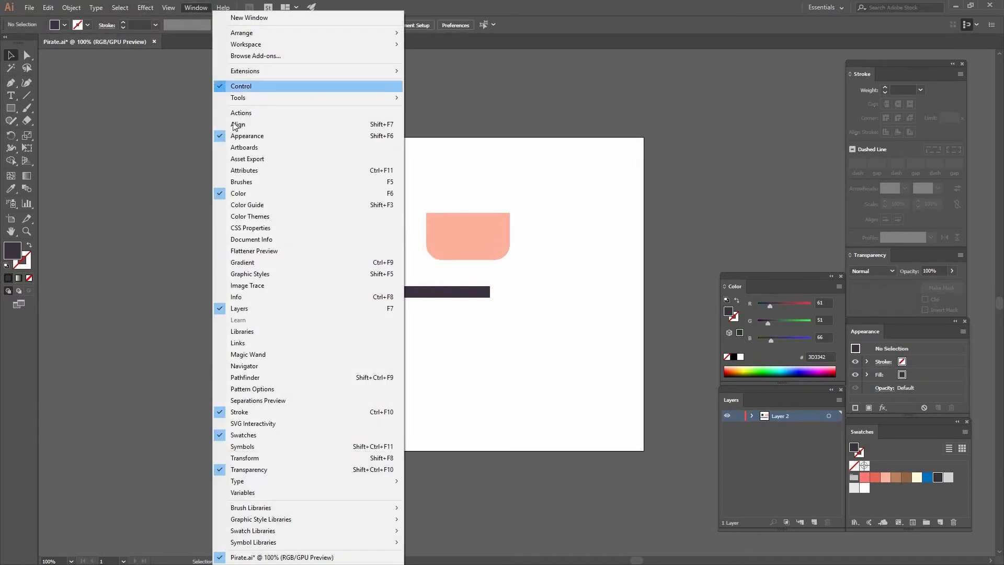
pyautogui.click(358, 125)
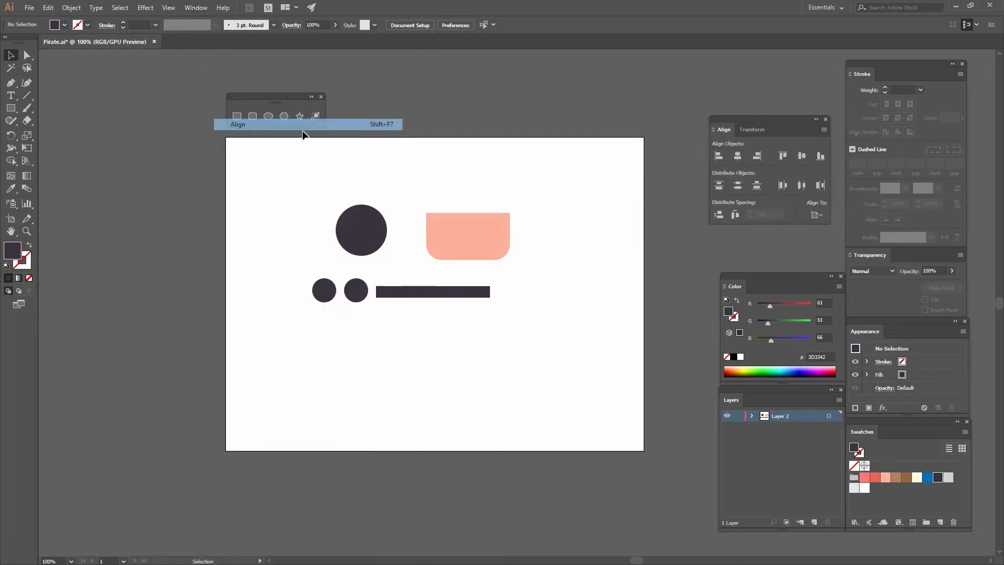
pyautogui.moveTo(744, 115); pyautogui.dragTo(646, 90)
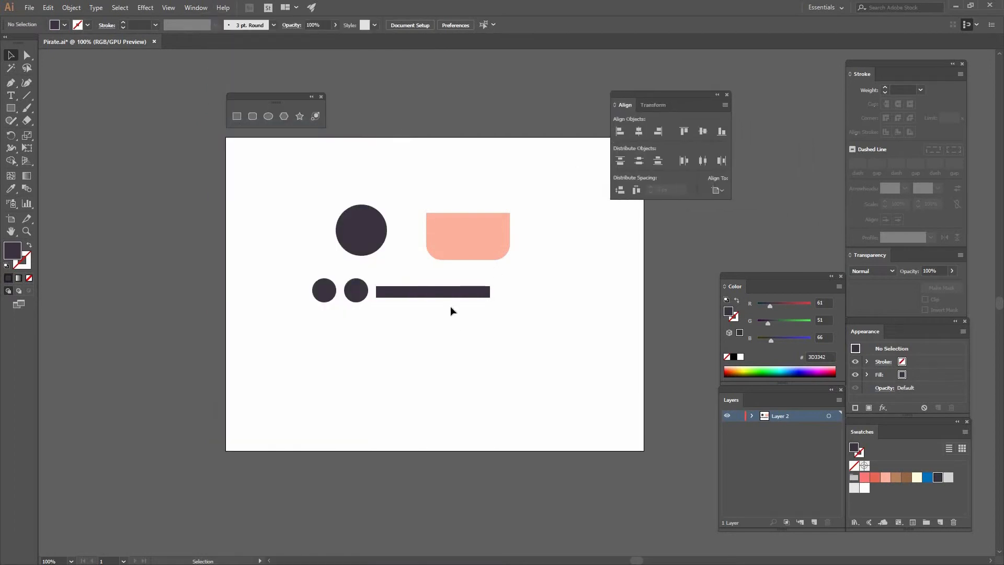
# Move the dark bar below the small circles and left-align the leftmost circle to the bar as key object.
pyautogui.moveTo(413, 293); pyautogui.dragTo(381, 326)
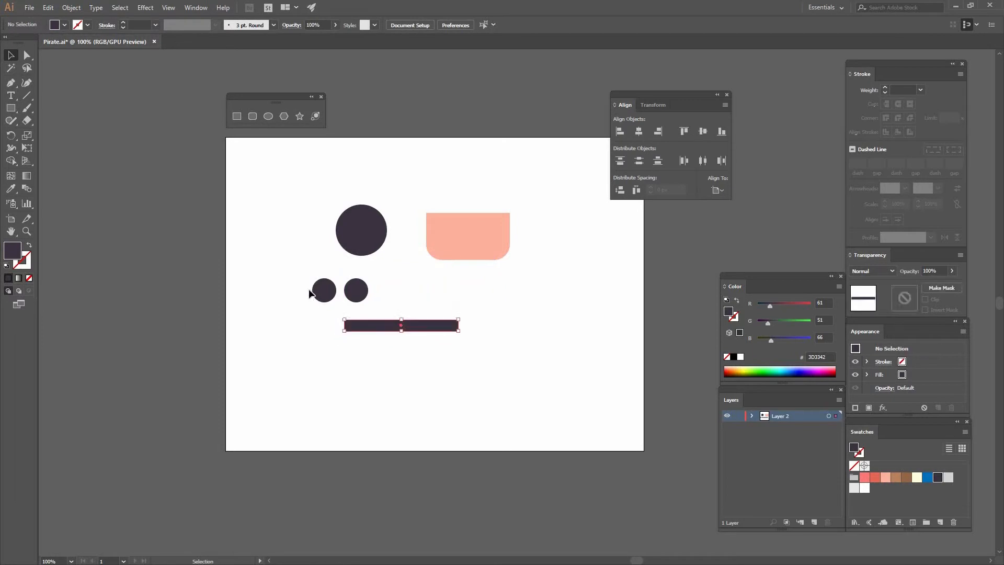
pyautogui.click(323, 294)
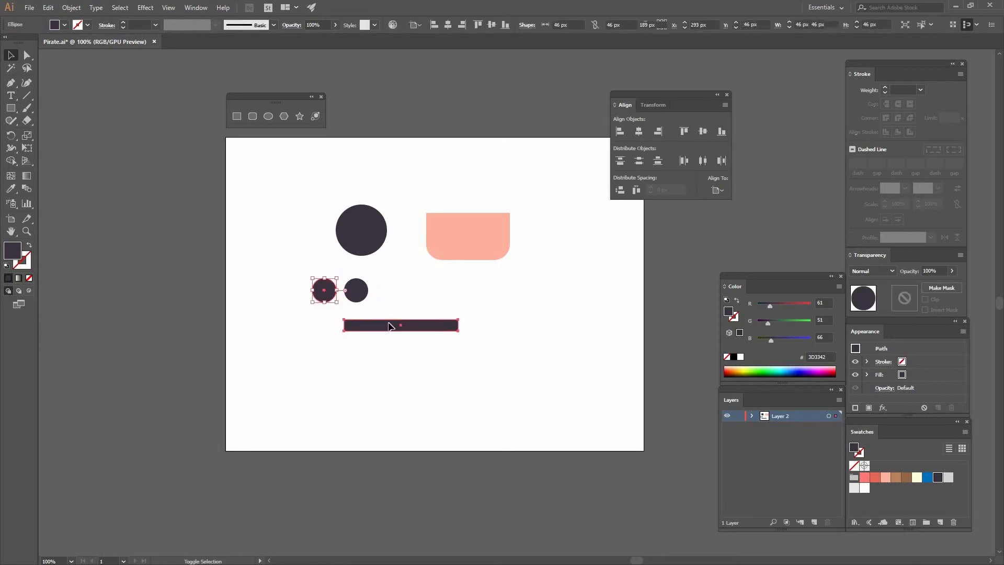
pyautogui.keyDown('shift'); pyautogui.click(400, 325); pyautogui.keyUp('shift')
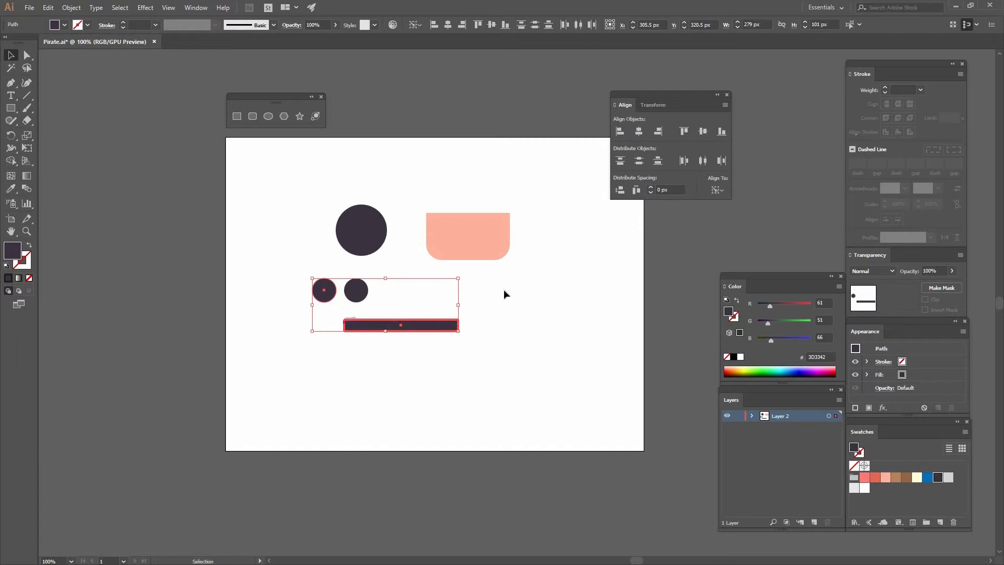
pyautogui.click(623, 133)
pyautogui.click(363, 307)
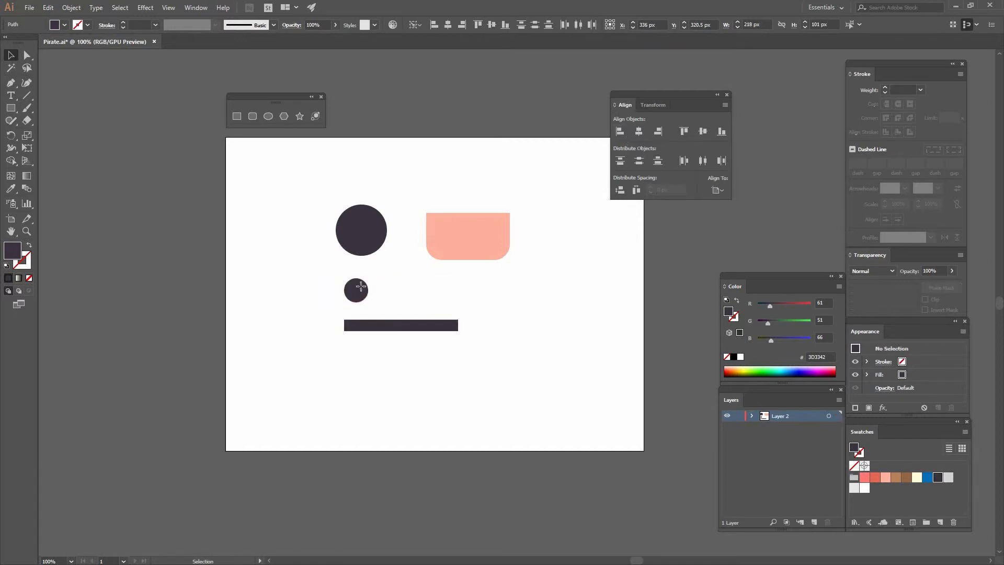
# Move one of the overlapping small circles straight down onto the left end of the dark bar.
pyautogui.moveTo(358, 290); pyautogui.dragTo(359, 320)
pyautogui.click(341, 327)
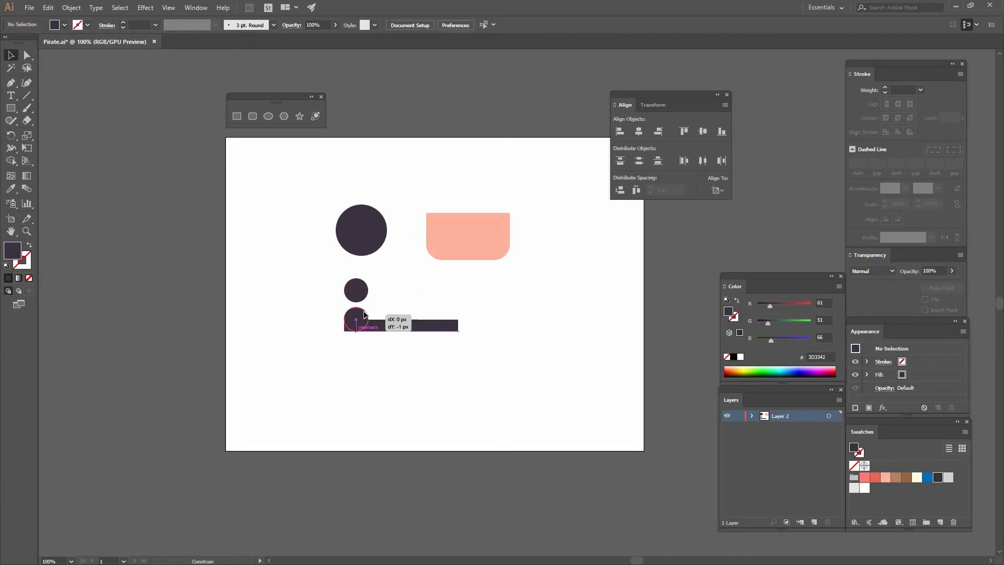
pyautogui.click(368, 314)
pyautogui.moveTo(357, 312); pyautogui.dragTo(435, 286)
pyautogui.hotkey('ctrl', 'z')
pyautogui.hotkey('ctrl', 'z')
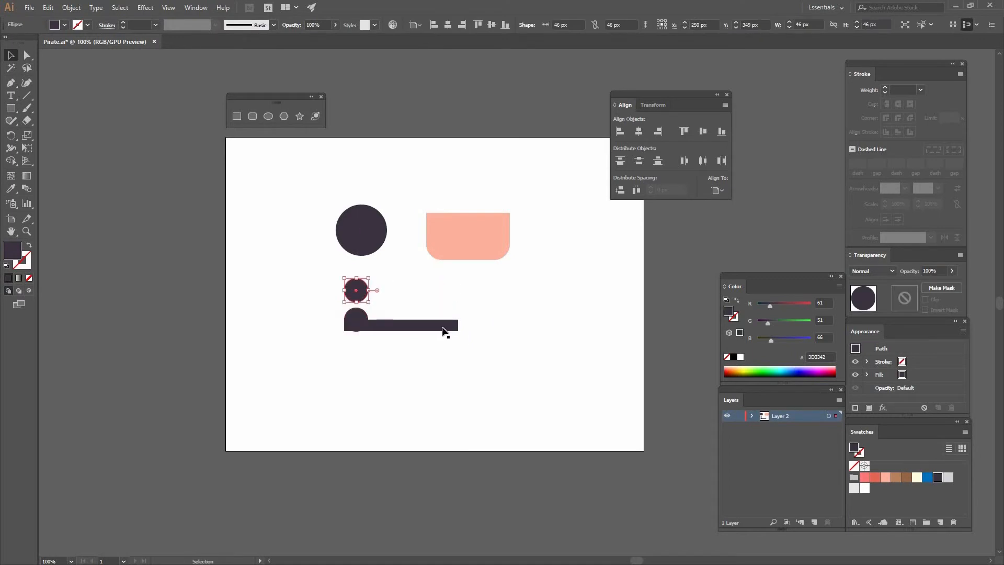
# Align the upper small circle to the right edge of the dark bar, using the bar as key object.
pyautogui.keyDown('shift'); pyautogui.click(443, 326); pyautogui.keyUp('shift')
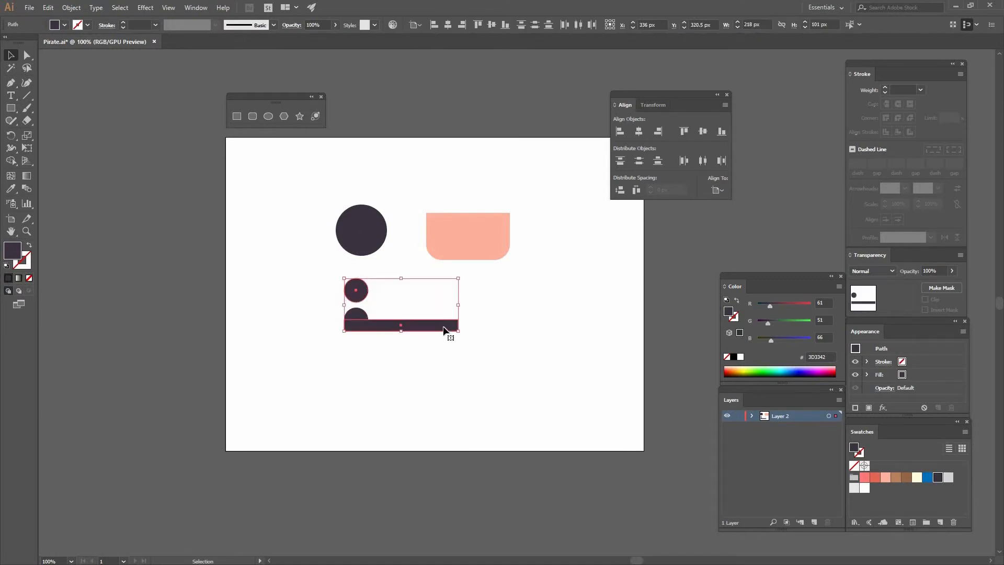
pyautogui.click(658, 132)
pyautogui.click(544, 318)
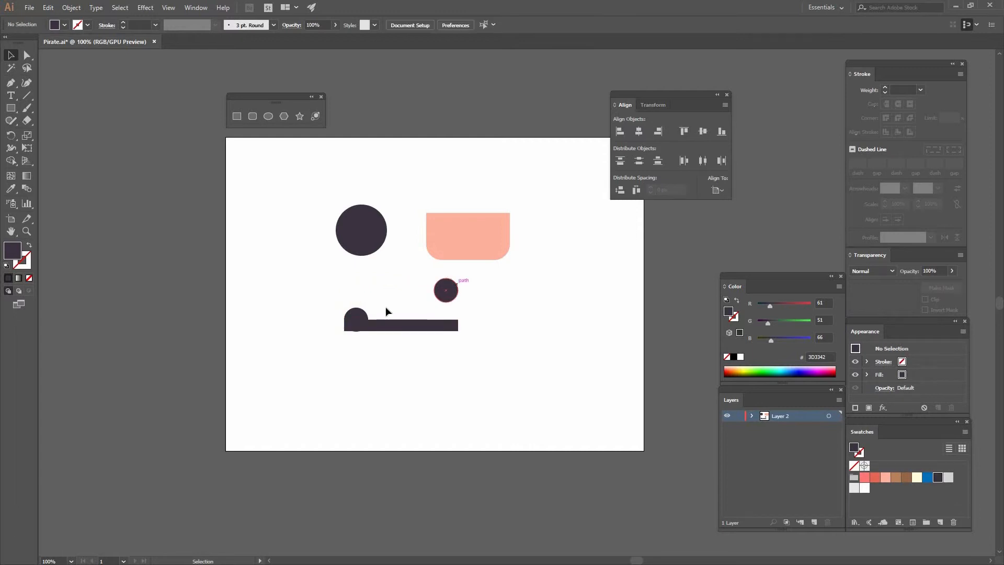
# Align the right small circle's vertical center to the left circle on the bar, using the left circle as key object.
pyautogui.click(356, 316)
pyautogui.keyDown('shift'); pyautogui.click(445, 290); pyautogui.keyUp('shift')
pyautogui.click(359, 318)
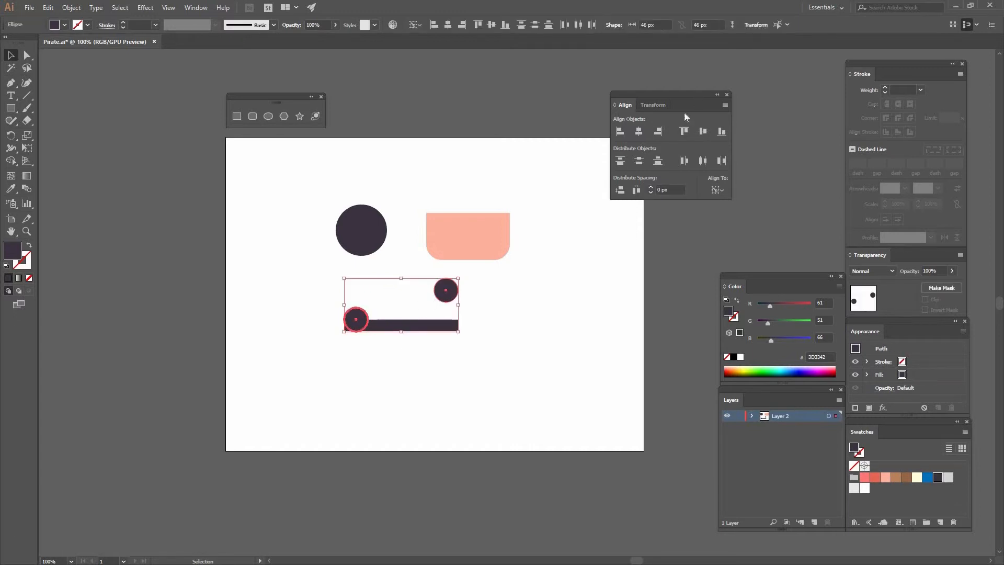
pyautogui.click(701, 133)
pyautogui.click(541, 279)
# Nudge both small circles up together by about 3 px relative to the dark bar.
pyautogui.click(445, 320)
pyautogui.keyDown('shift'); pyautogui.click(357, 319); pyautogui.keyUp('shift')
pyautogui.hotkey('ctrl', '+')
pyautogui.hotkey('ctrl', '+')
pyautogui.keyDown('shift'); pyautogui.click(419, 312); pyautogui.keyUp('shift')
pyautogui.moveTo(419, 312); pyautogui.dragTo(297, 290)
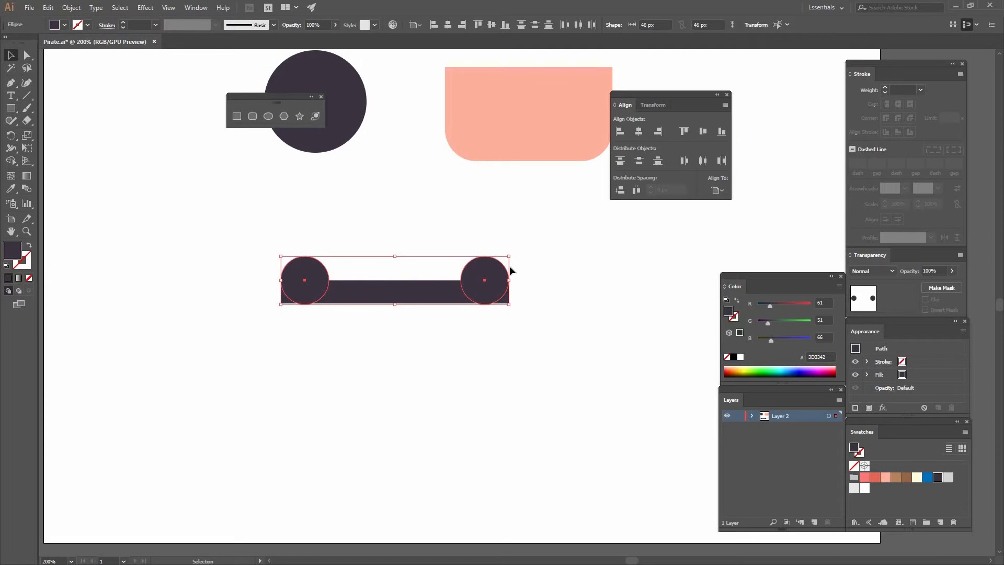
pyautogui.press('Up')
pyautogui.press('Up')
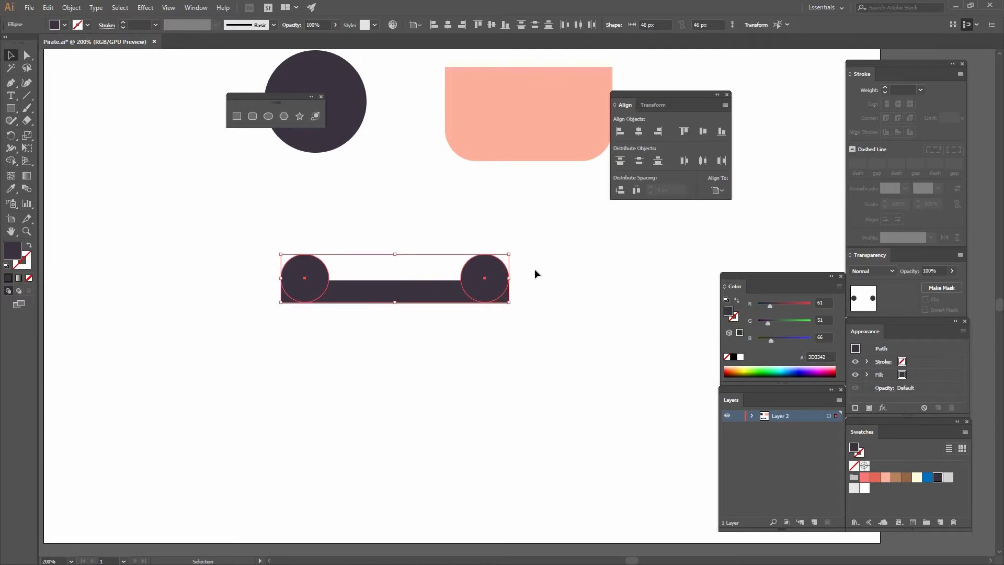
pyautogui.press('Up')
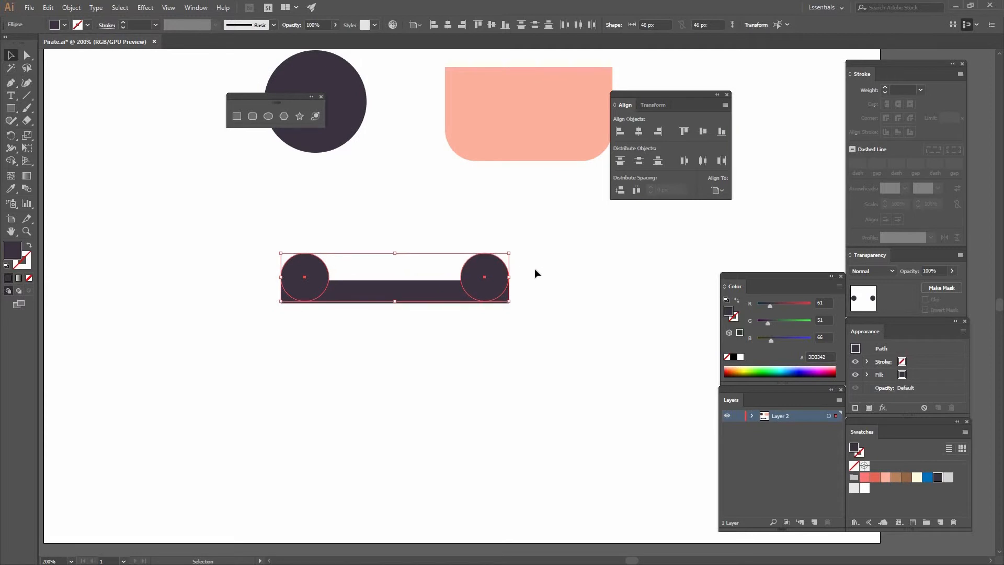
pyautogui.click(422, 218)
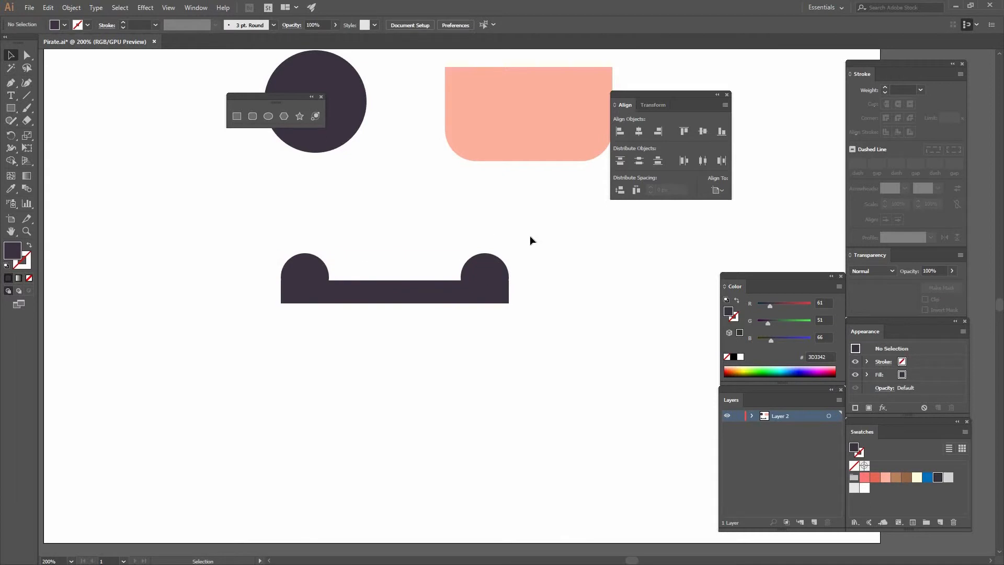
# Nudge both small circles slightly down together on the ends of the dark bar.
pyautogui.moveTo(524, 277); pyautogui.dragTo(513, 330)
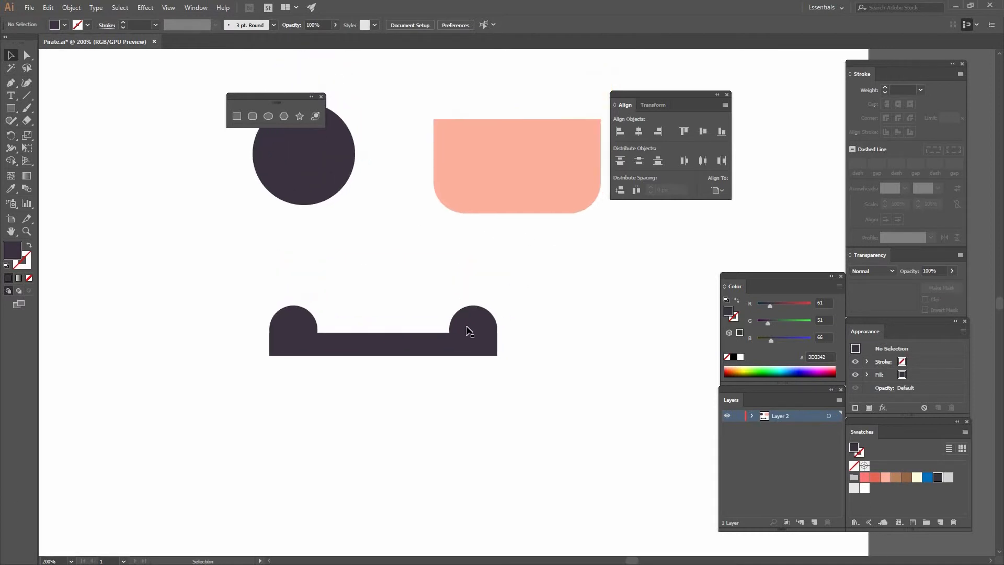
pyautogui.click(466, 329)
pyautogui.keyDown('shift'); pyautogui.click(308, 321); pyautogui.keyUp('shift')
pyautogui.press('Down')
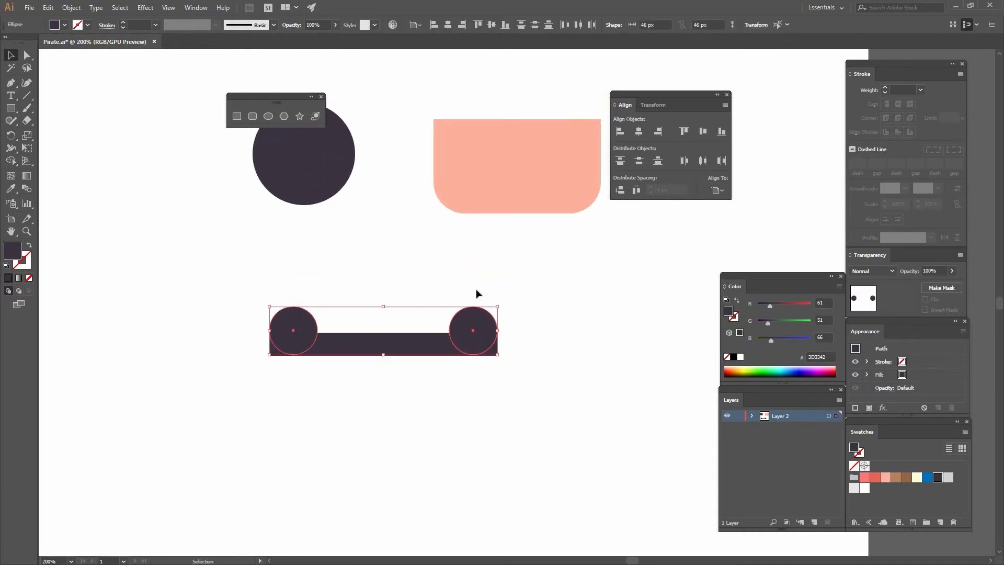
pyautogui.click(386, 269)
# Center the large dark circle horizontally over the dark bar, using the bar as key object.
pyautogui.moveTo(404, 254); pyautogui.dragTo(374, 282)
pyautogui.click(288, 219)
pyautogui.keyDown('shift'); pyautogui.click(362, 365); pyautogui.keyUp('shift')
pyautogui.keyDown('shift'); pyautogui.click(385, 373); pyautogui.keyUp('shift')
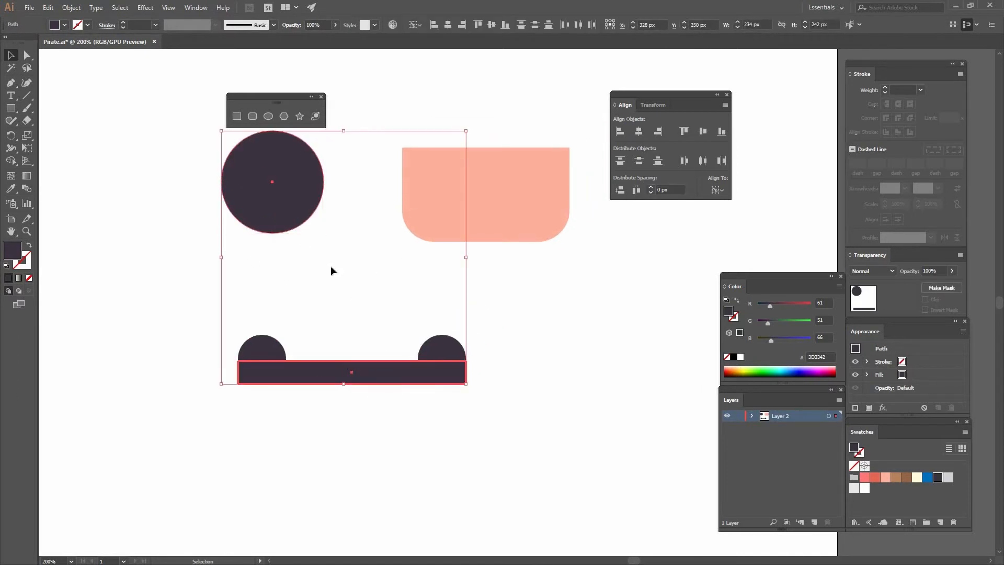
pyautogui.click(638, 131)
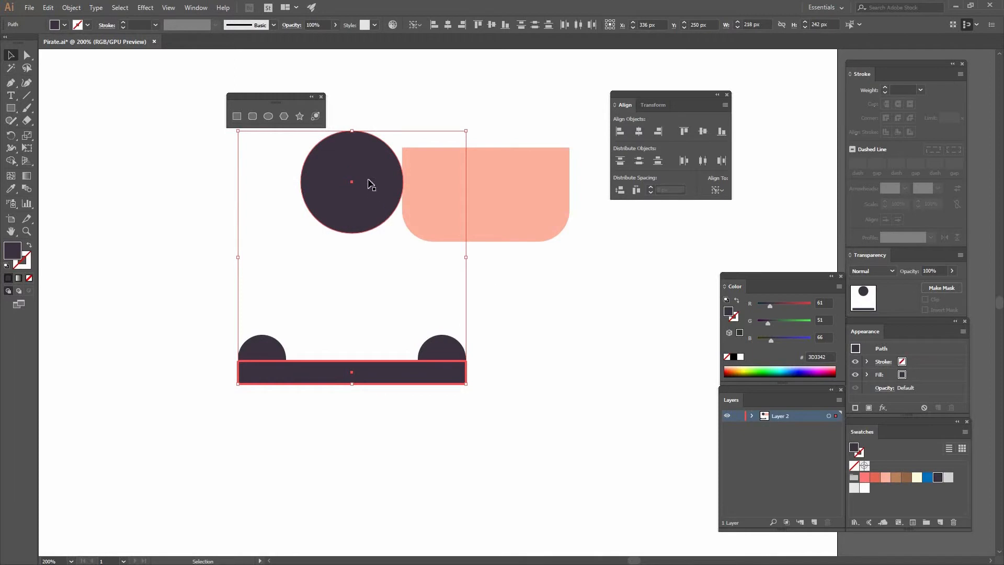
pyautogui.hotkey('ctrl', 'shift', 'a')
# Move the large circle straight down toward the bar and delete its bottom anchor point, leaving the upper half.
pyautogui.moveTo(364, 204); pyautogui.dragTo(365, 213)
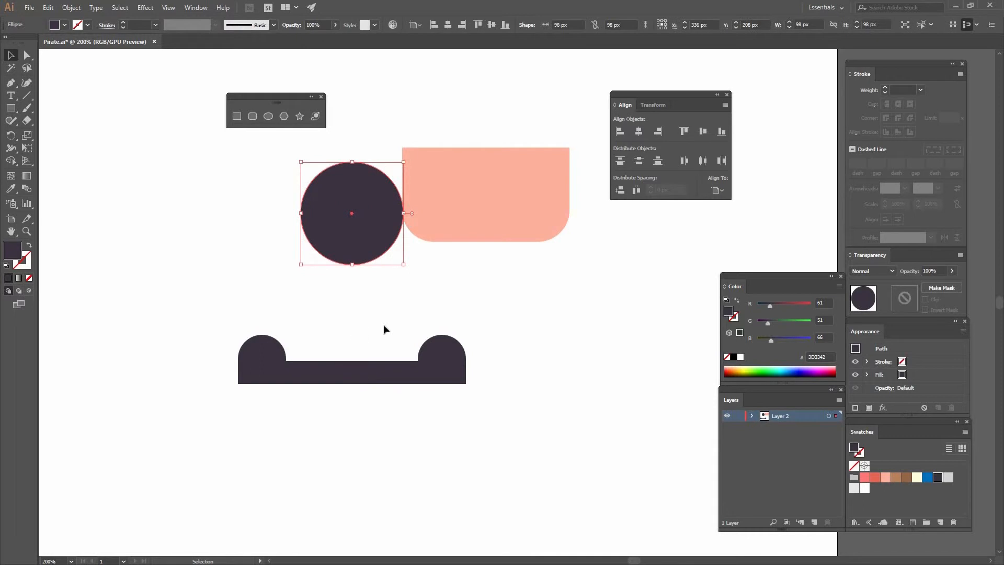
pyautogui.click(356, 271)
pyautogui.press('a')
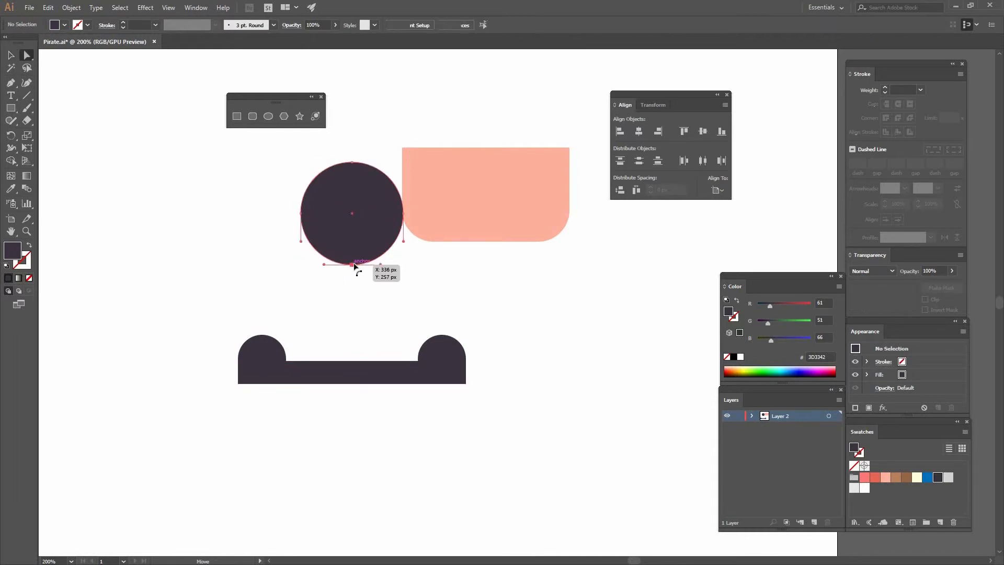
pyautogui.click(360, 266)
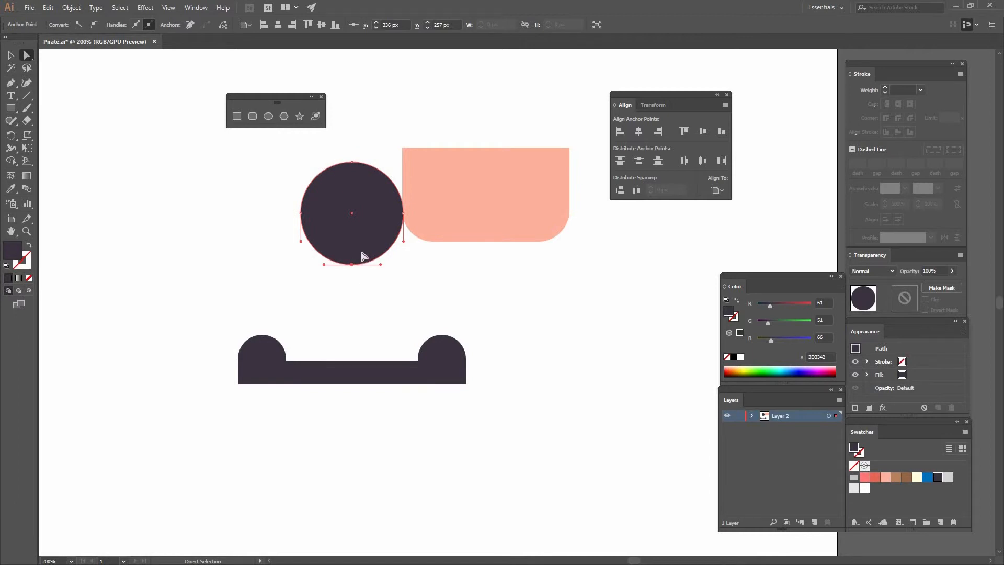
pyautogui.press('Delete')
# Extend the half circle straight down into the dark bar with the Pen tool and close it as a tall dome.
pyautogui.press('p')
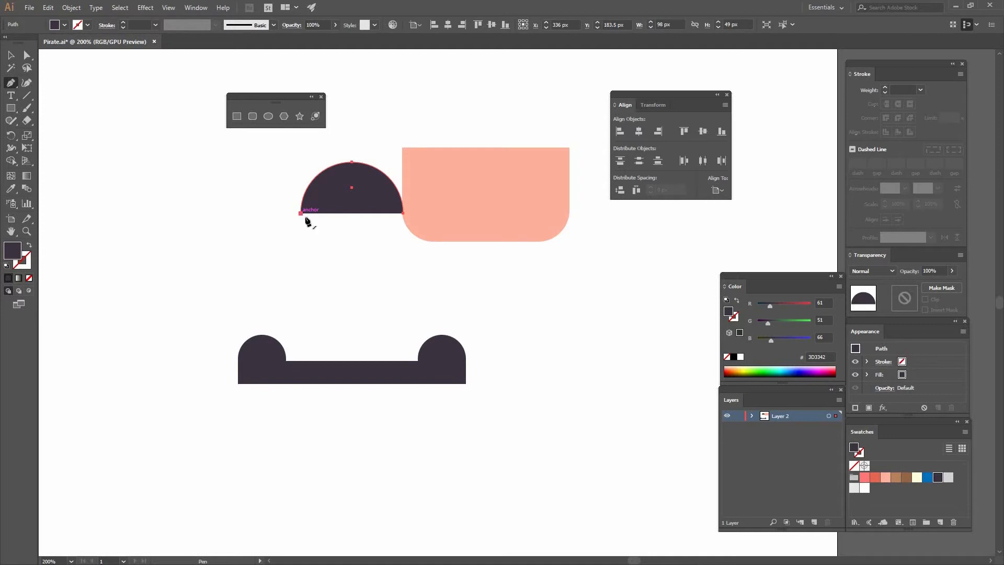
pyautogui.click(301, 214)
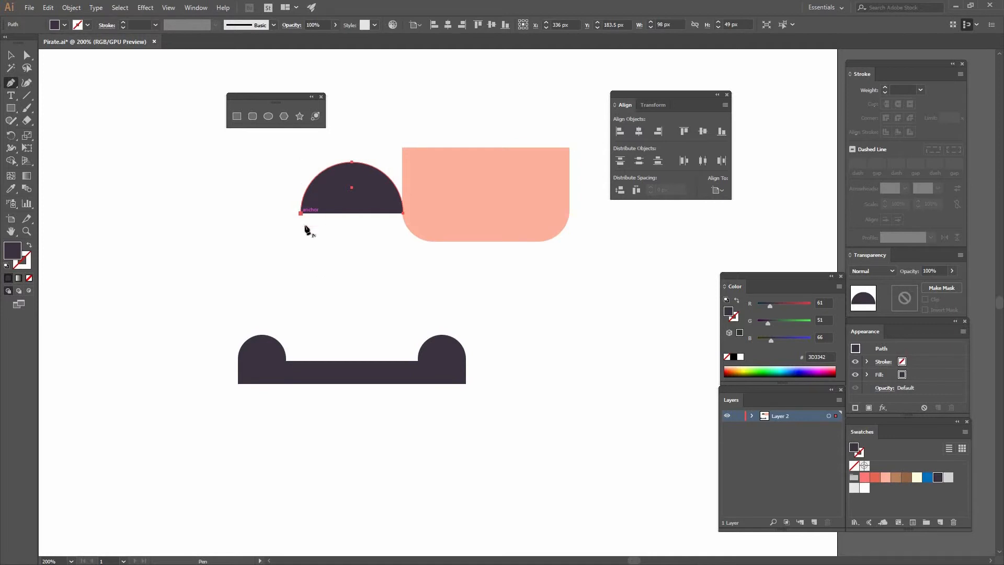
pyautogui.click(301, 373)
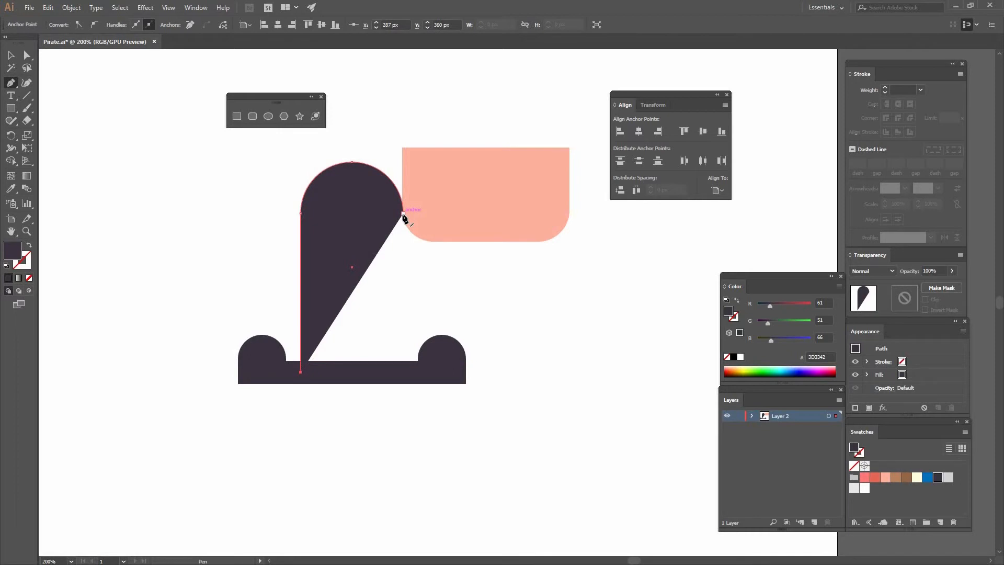
pyautogui.moveTo(402, 372); pyautogui.dragTo(468, 345)
pyautogui.press('v')
pyautogui.click(522, 340)
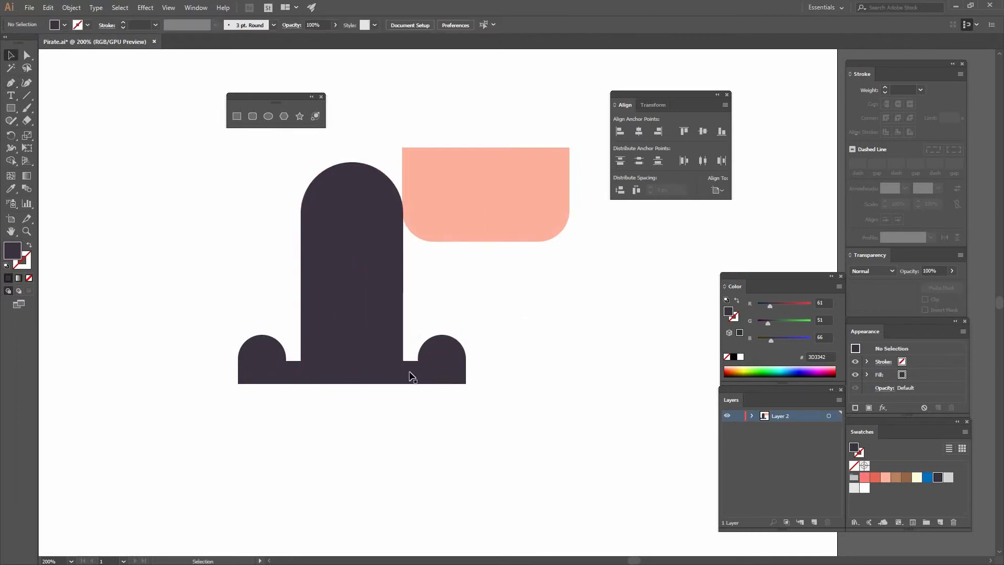
# Unite the tall dome, the bar and both small circles into one hat shape with Pathfinder.
pyautogui.click(193, 9)
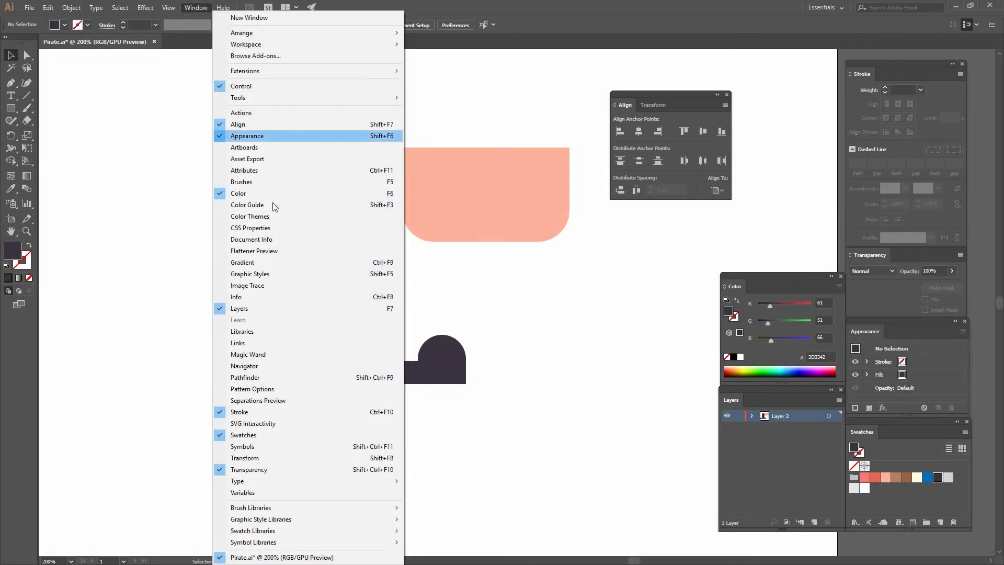
pyautogui.click(372, 378)
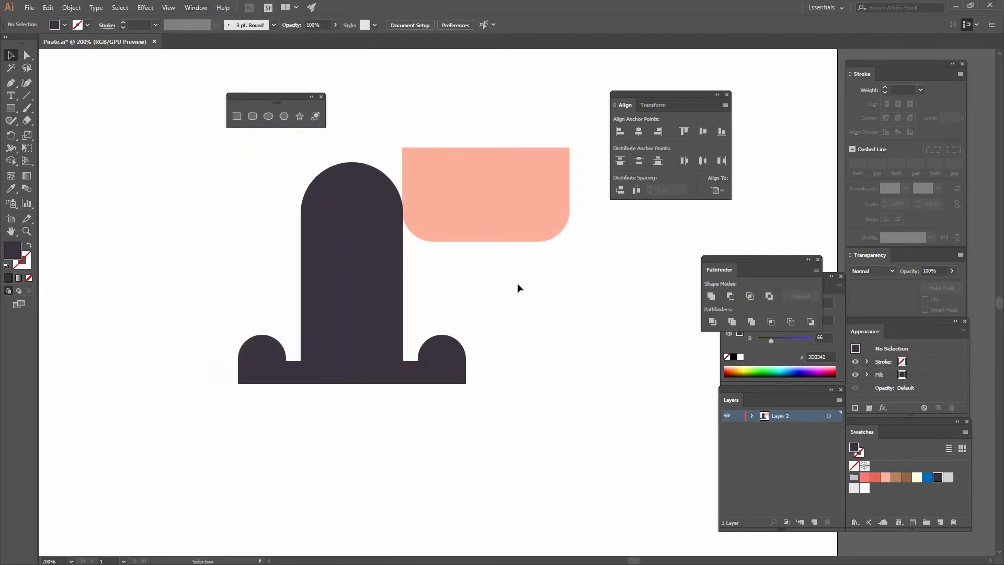
pyautogui.moveTo(500, 301); pyautogui.dragTo(417, 298)
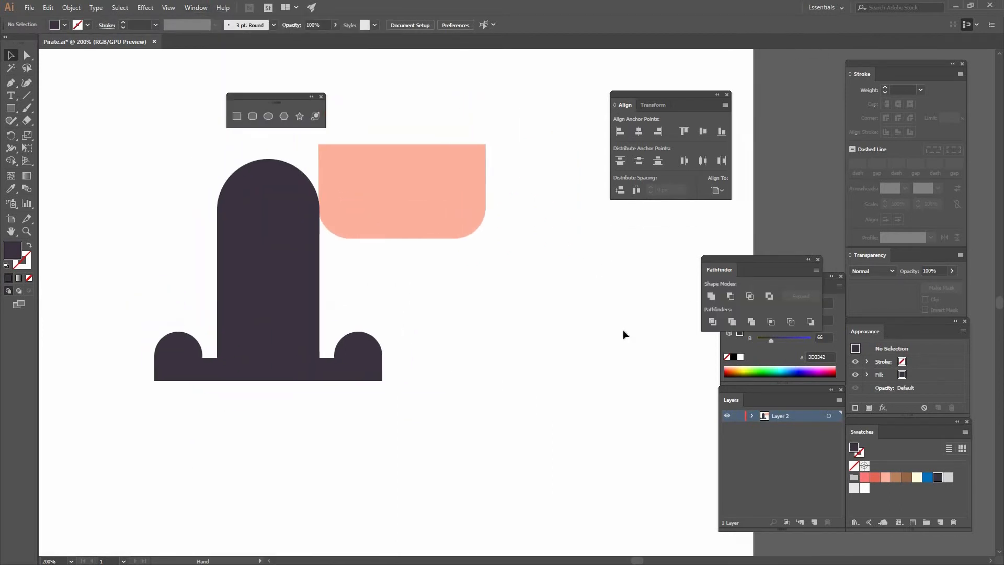
pyautogui.click(275, 175)
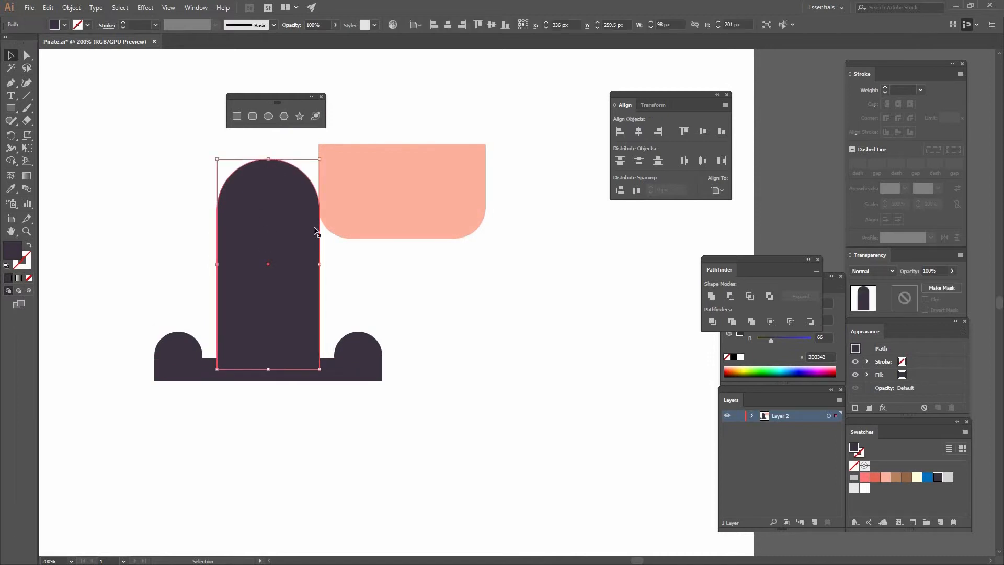
pyautogui.moveTo(425, 401); pyautogui.dragTo(124, 337)
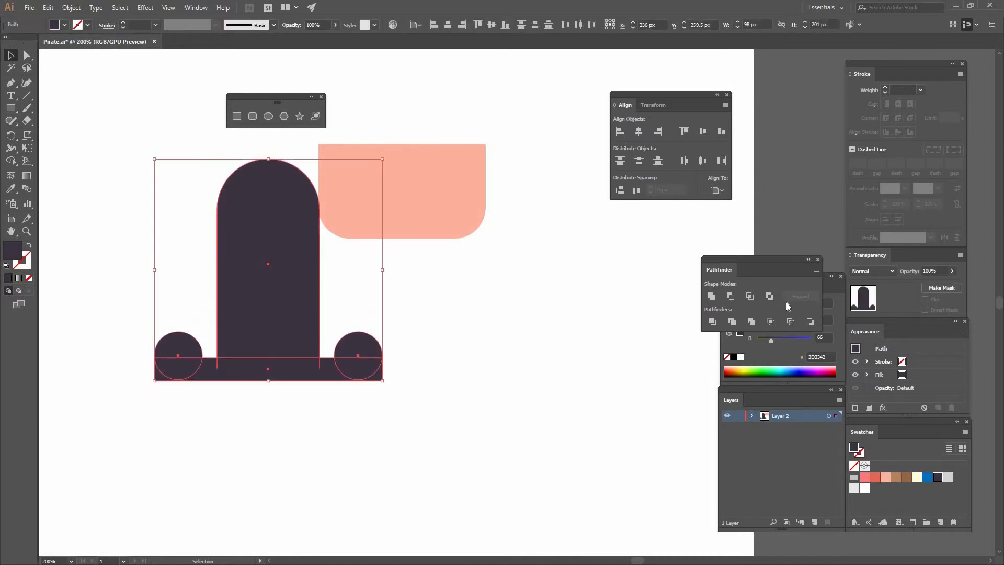
pyautogui.click(712, 296)
pyautogui.moveTo(229, 302); pyautogui.dragTo(406, 303)
pyautogui.hotkey('ctrl', 'z')
# Move the united hat shape straight up until it sits just above the peach face.
pyautogui.press('space')
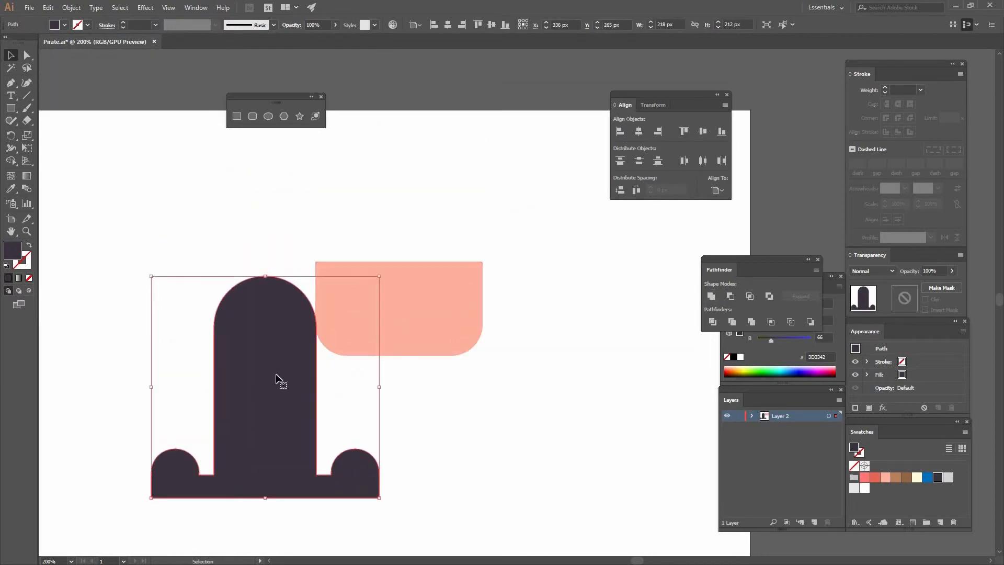
pyautogui.keyDown('shift'); pyautogui.click(391, 327); pyautogui.keyUp('shift')
pyautogui.click(365, 412)
pyautogui.moveTo(302, 402); pyautogui.dragTo(364, 257)
pyautogui.click(365, 256)
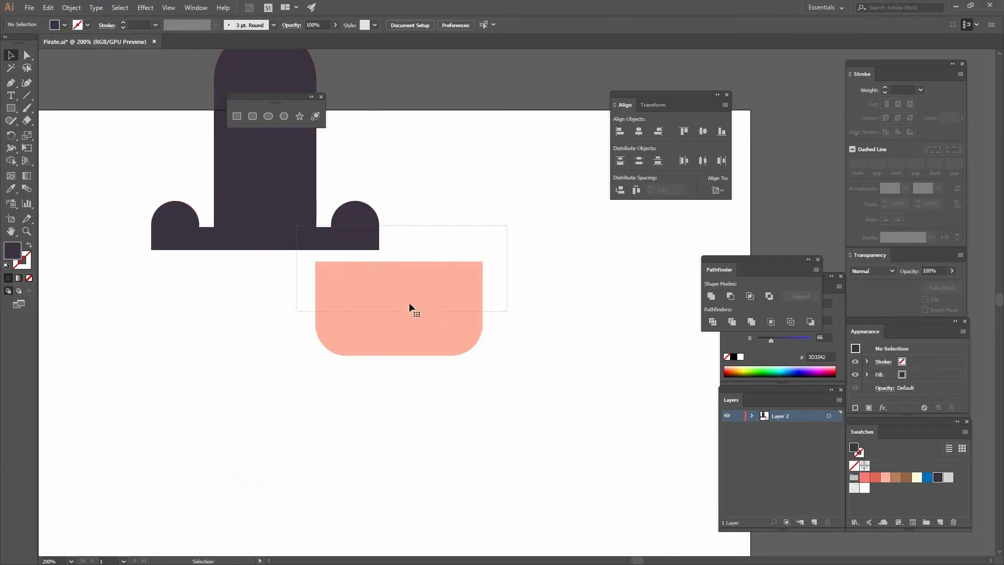
# Set the hat directly on the face with 0 px vertical spacing and center it horizontally, using the face as key object.
pyautogui.keyDown('shift'); pyautogui.click(421, 293); pyautogui.keyUp('shift')
pyautogui.click(421, 291)
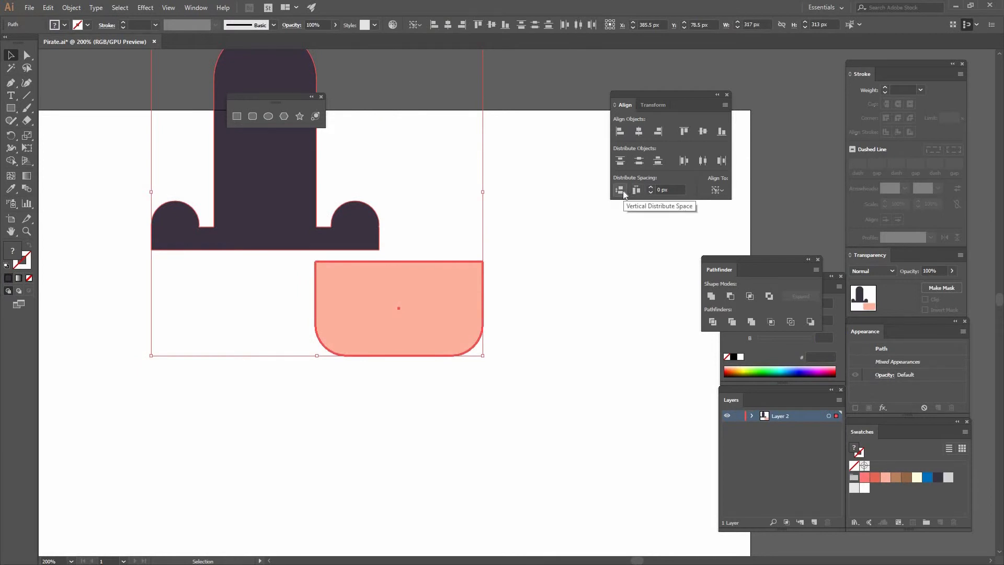
pyautogui.click(622, 190)
pyautogui.click(638, 131)
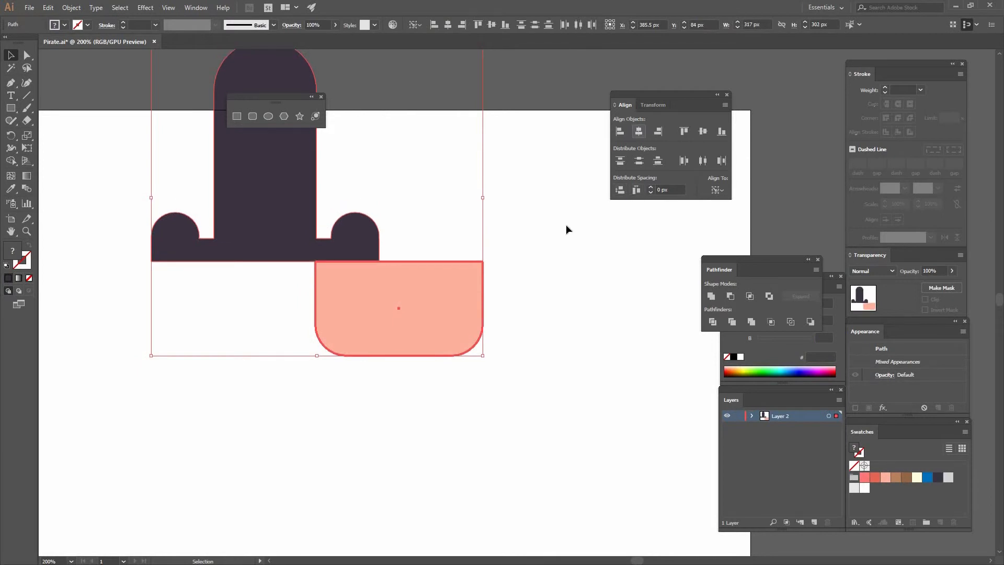
pyautogui.click(514, 222)
# Select the hat and face together and move them down so the whole hat lies on the artboard.
pyautogui.scroll(1, 510, 209)
pyautogui.keyDown('alt'); pyautogui.scroll(-1, 511, 287); pyautogui.keyUp('alt')
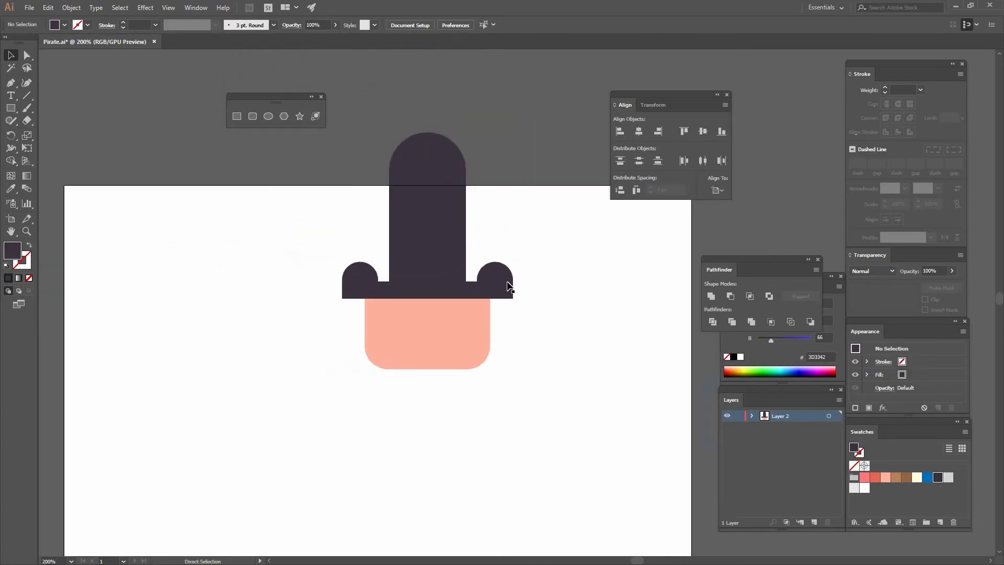
pyautogui.moveTo(444, 277); pyautogui.dragTo(376, 318)
pyautogui.hotkey('ctrl', 'a')
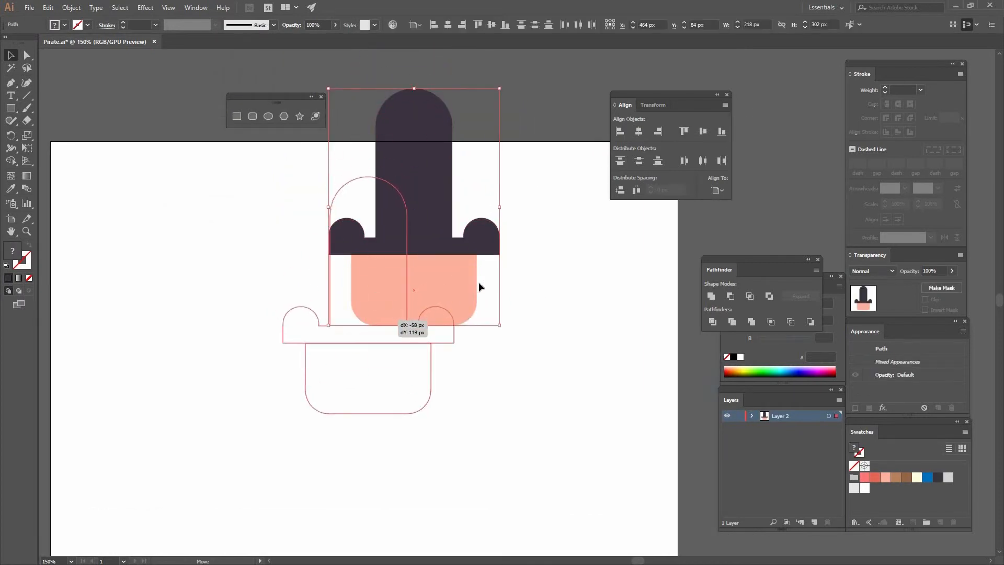
pyautogui.click(448, 215)
pyautogui.moveTo(448, 214); pyautogui.dragTo(437, 144)
pyautogui.moveTo(419, 206); pyautogui.dragTo(429, 231)
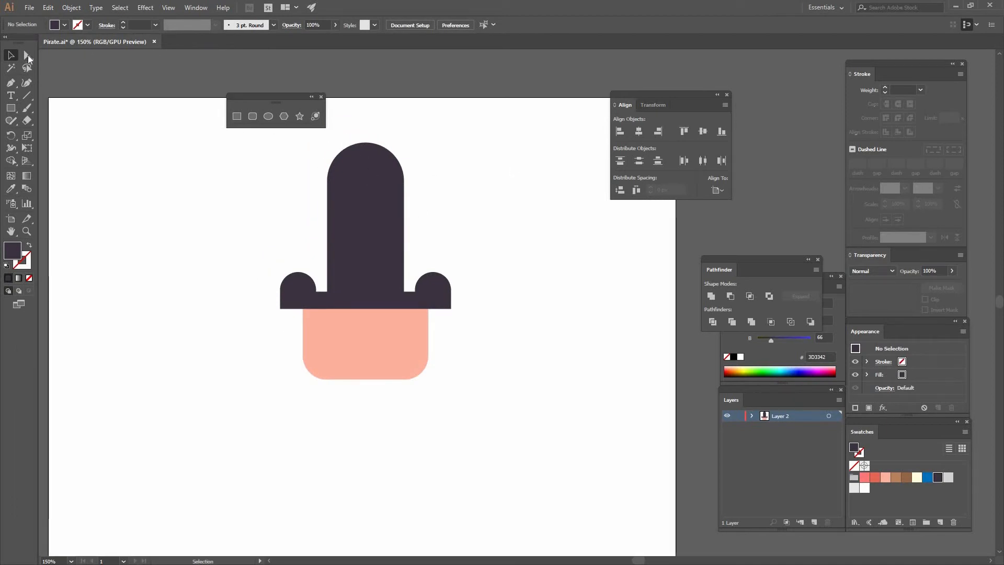
# Shorten the hat by moving only the anchor points of its rounded top straight down.
pyautogui.click(28, 57)
pyautogui.moveTo(308, 139); pyautogui.dragTo(404, 192)
pyautogui.moveTo(404, 200); pyautogui.dragTo(405, 199)
pyautogui.click(453, 196)
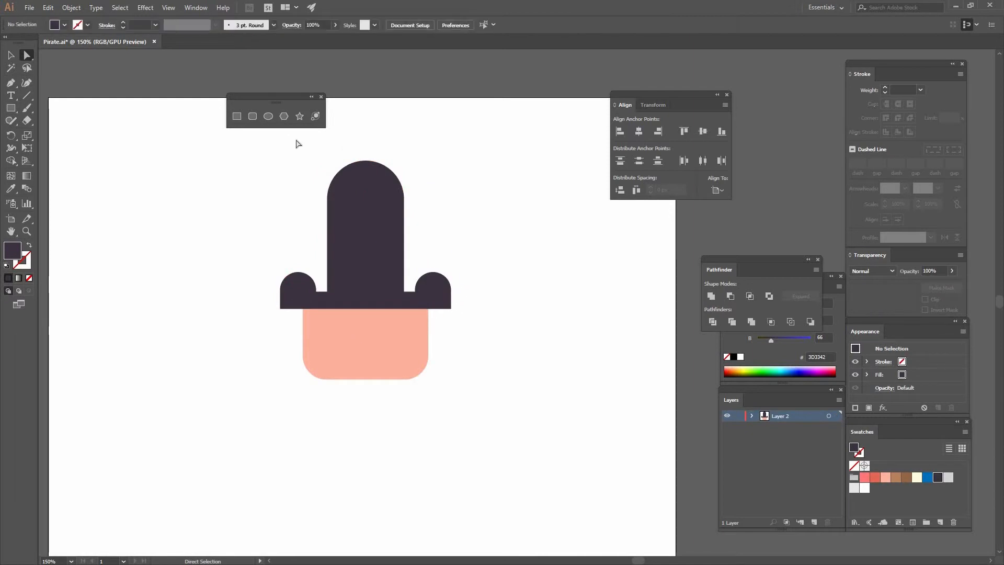
pyautogui.moveTo(404, 201); pyautogui.dragTo(403, 206)
pyautogui.click(458, 211)
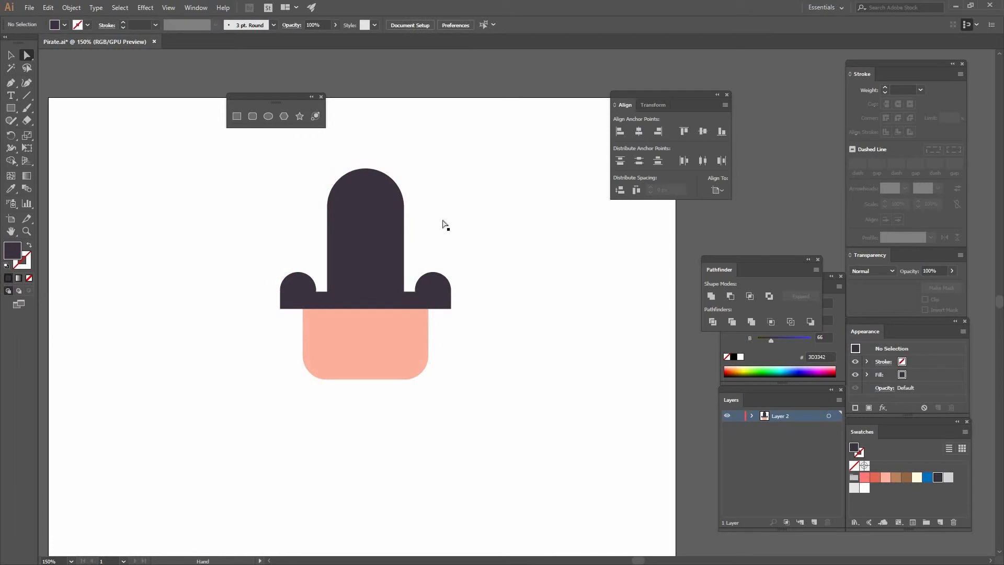
# Create a dark ellipse 44 px wide and 31 px high on the empty area beside the face.
pyautogui.moveTo(411, 242); pyautogui.dragTo(454, 204)
pyautogui.press('v')
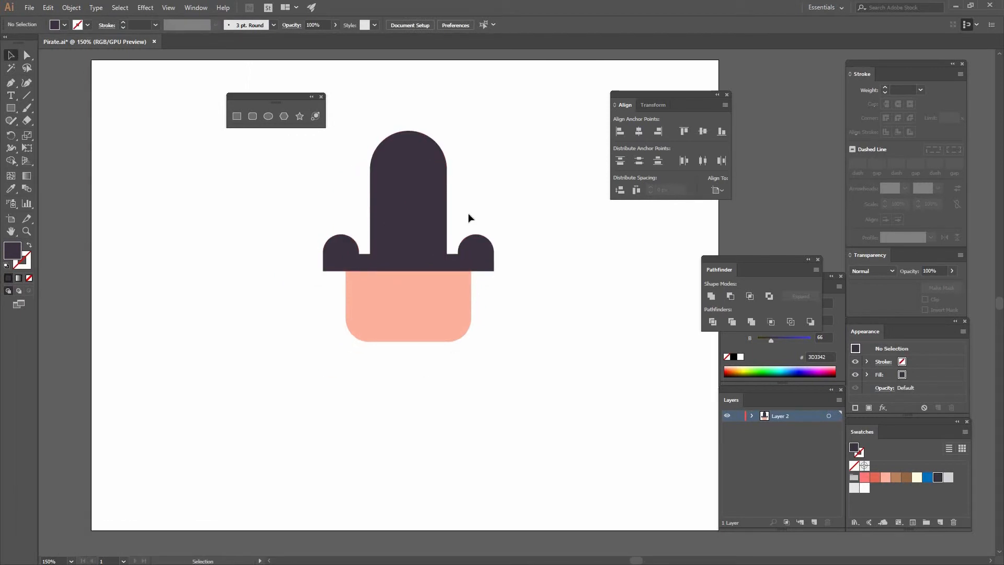
pyautogui.click(267, 116)
pyautogui.click(220, 271)
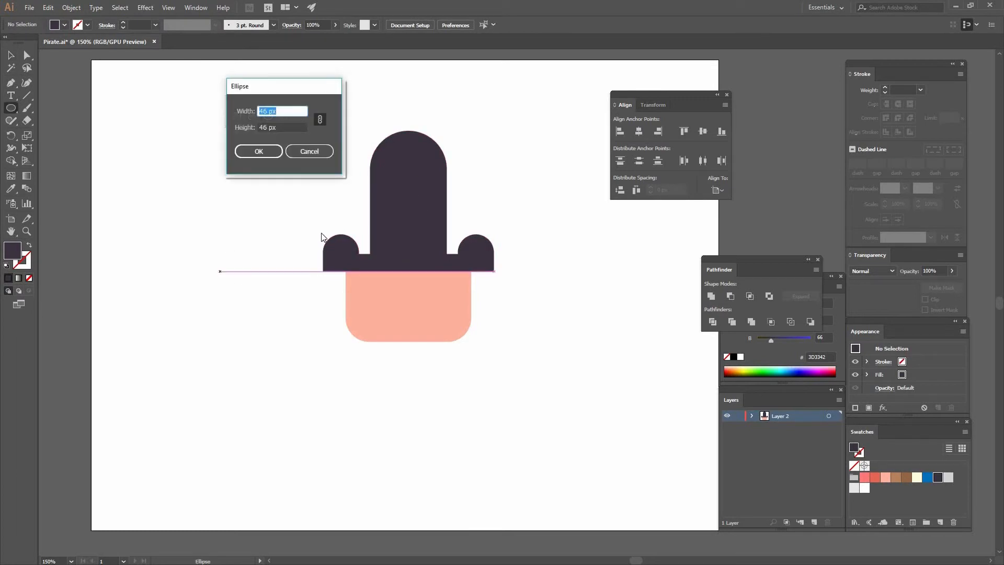
pyautogui.click(320, 119)
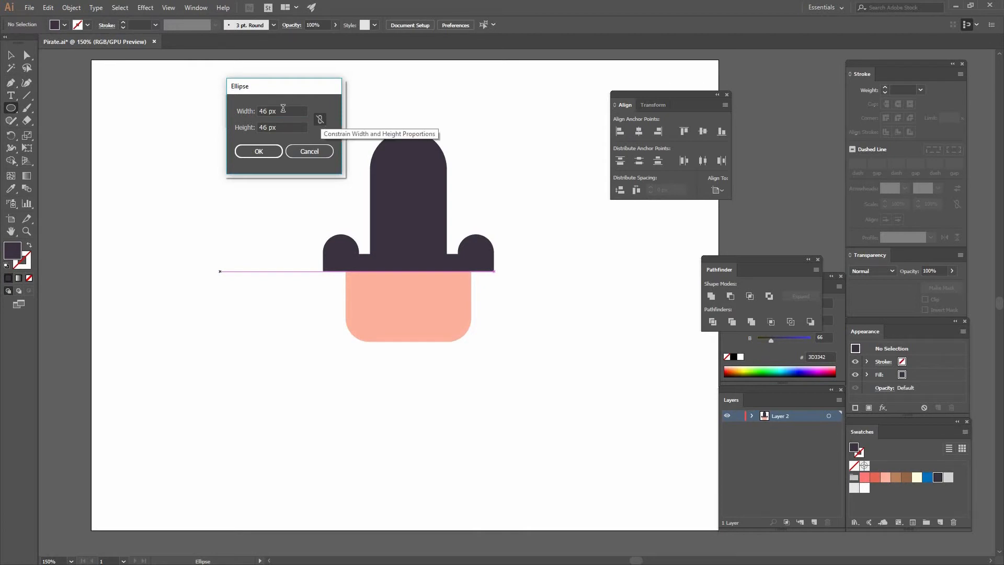
pyautogui.click(247, 109)
pyautogui.write('44')
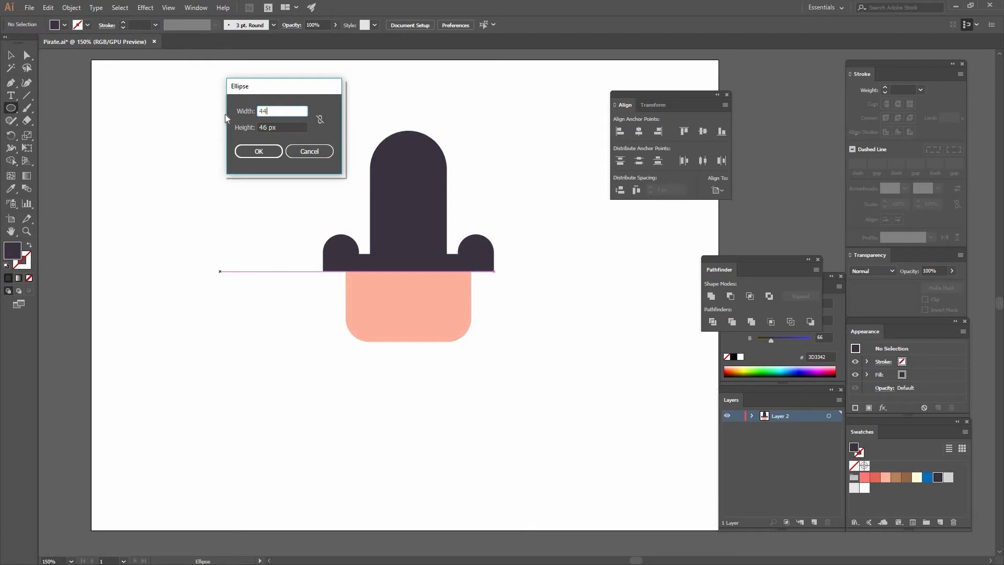
pyautogui.press('Tab')
pyautogui.write('31')
pyautogui.press('Return')
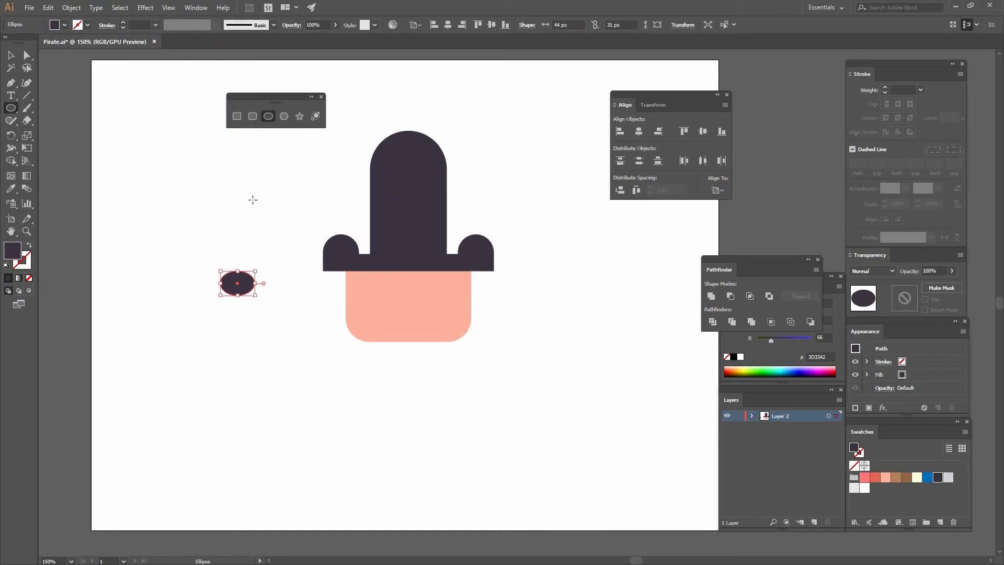
# Create a dark 12 x 12 px circle above the small ellipse.
pyautogui.click(282, 124)
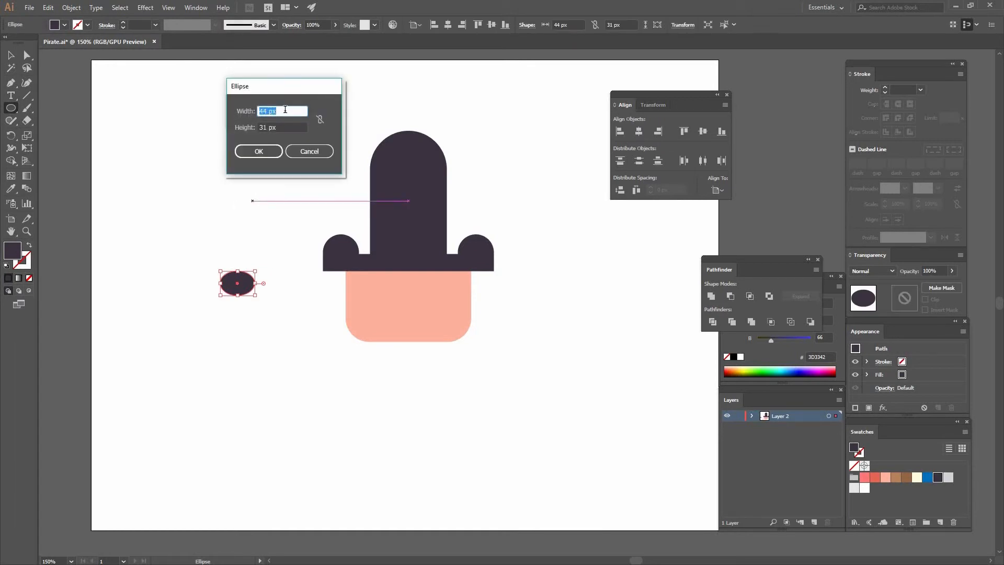
pyautogui.write('12')
pyautogui.press('Tab')
pyautogui.write('12')
pyautogui.press('Return')
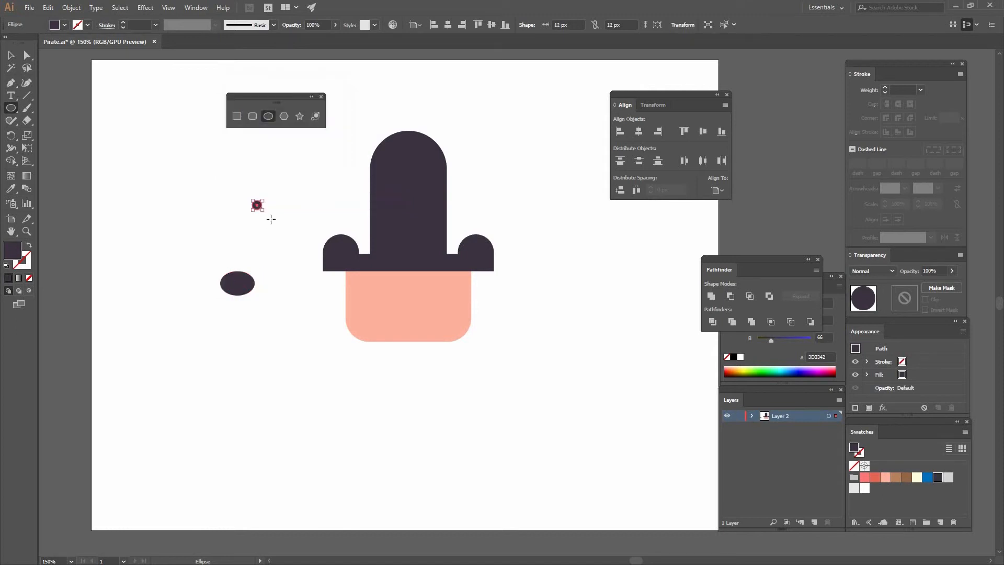
# Create a dark rectangle 23 px wide and 10 px high between the ellipse and the tiny circle.
pyautogui.press('m')
pyautogui.click(220, 210)
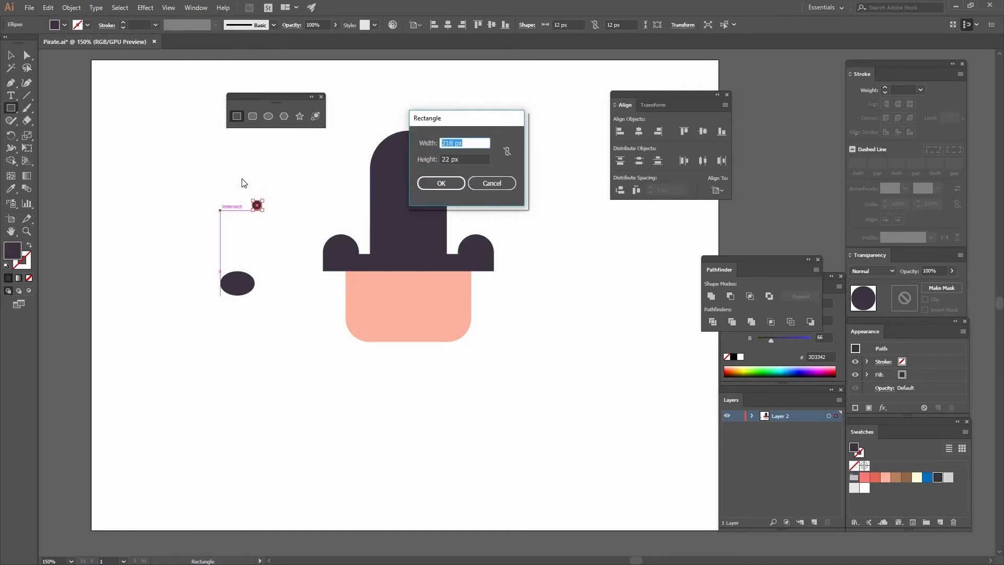
pyautogui.write('23')
pyautogui.press('Tab')
pyautogui.write('10')
pyautogui.click(436, 184)
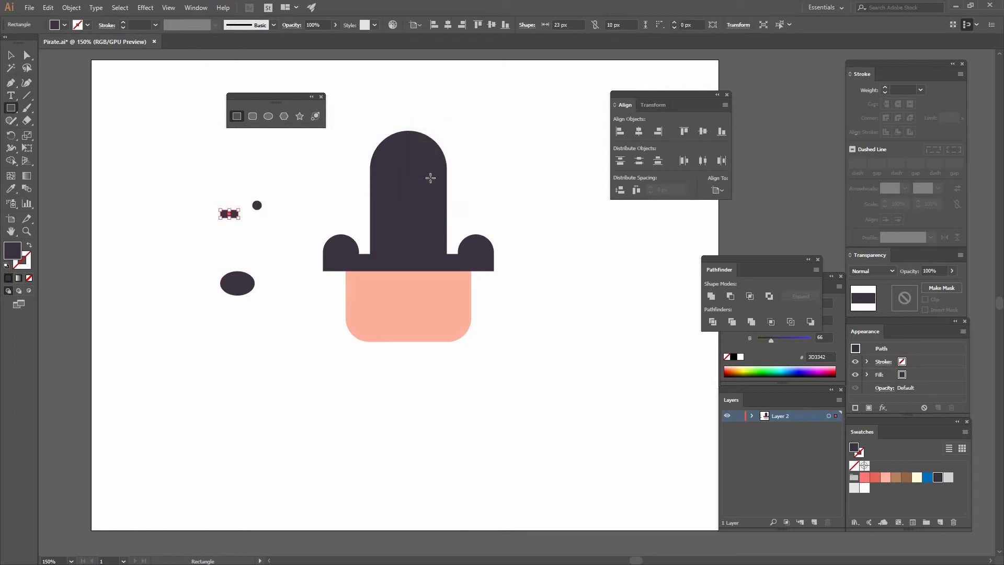
pyautogui.hotkey('ctrl', '+')
pyautogui.hotkey('ctrl', '+')
pyautogui.moveTo(439, 248); pyautogui.dragTo(231, 129)
pyautogui.press('v')
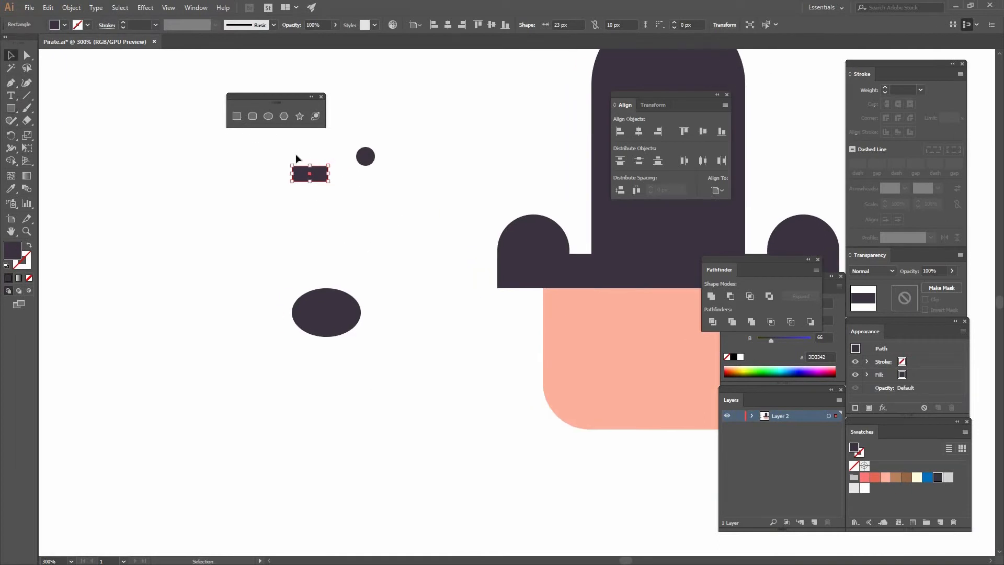
# Move the dark rectangle onto the ellipse's lower edge and centre it horizontally with the ellipse.
pyautogui.click(313, 191)
pyautogui.moveTo(309, 174); pyautogui.dragTo(331, 329)
pyautogui.keyDown('shift'); pyautogui.click(331, 309); pyautogui.keyUp('shift')
pyautogui.click(639, 132)
pyautogui.click(384, 330)
# Unite the ellipse and the rectangle into a single skull shape.
pyautogui.moveTo(392, 351); pyautogui.dragTo(309, 313)
pyautogui.click(710, 297)
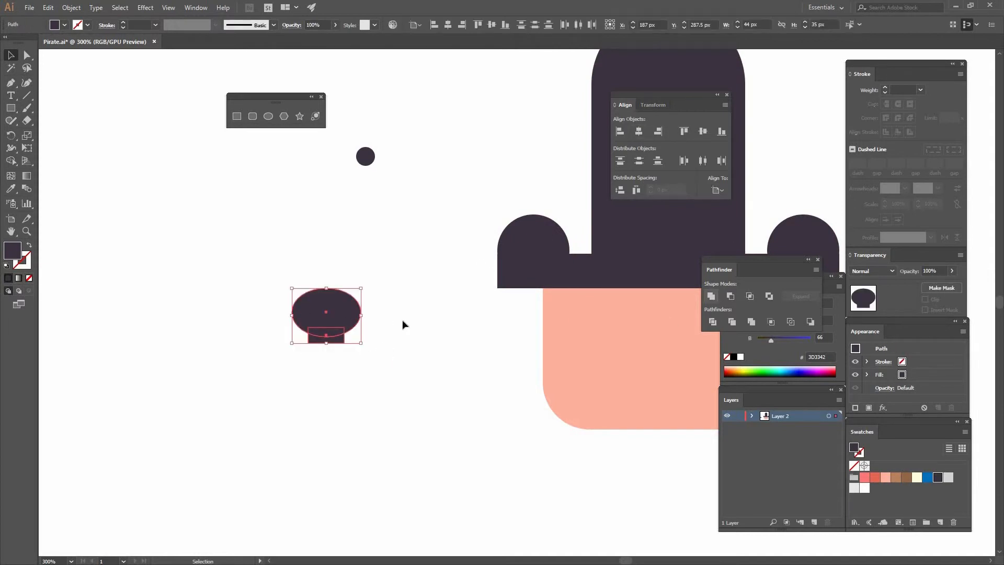
pyautogui.click(378, 230)
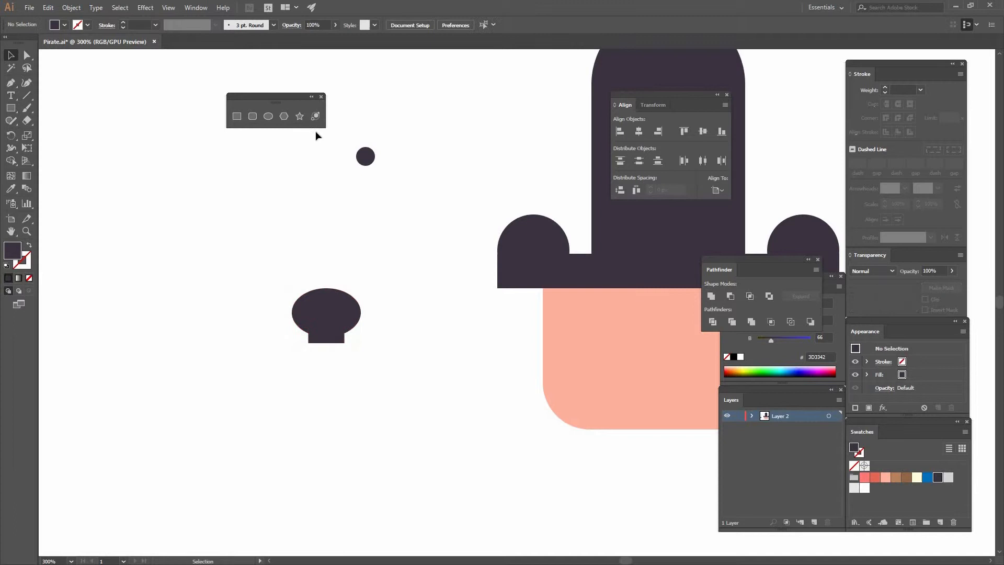
# Create a dark triangle above the skull as a 3-sided polygon with a radius of 8 px.
pyautogui.click(284, 115)
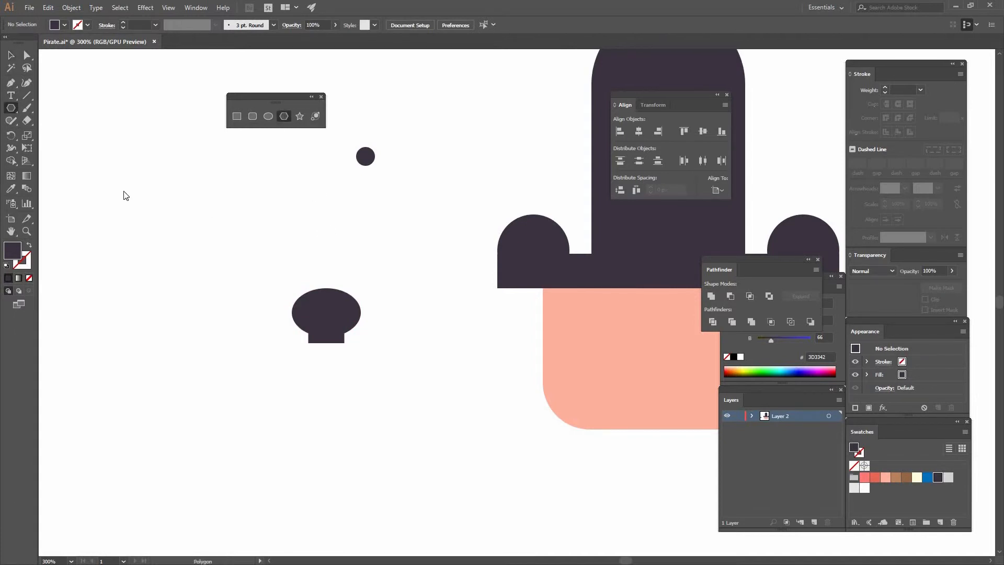
pyautogui.click(212, 77)
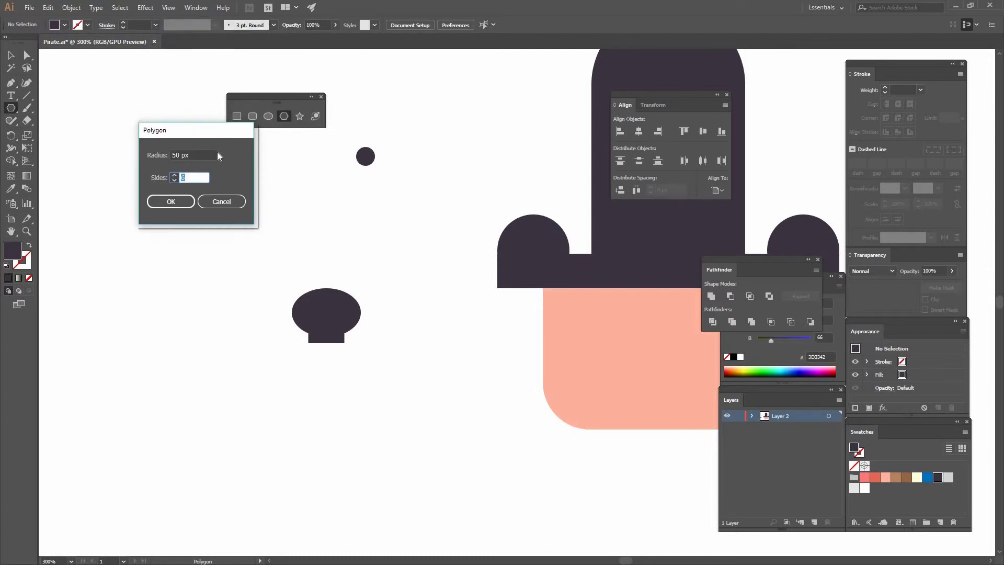
pyautogui.hotkey('shift', 'Tab')
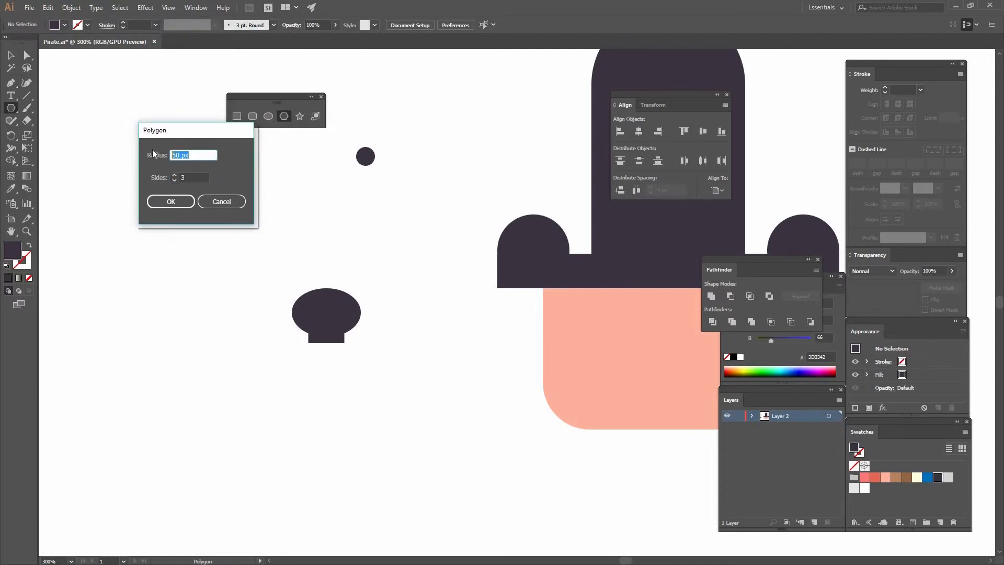
pyautogui.write('8')
pyautogui.click(180, 202)
pyautogui.click(10, 59)
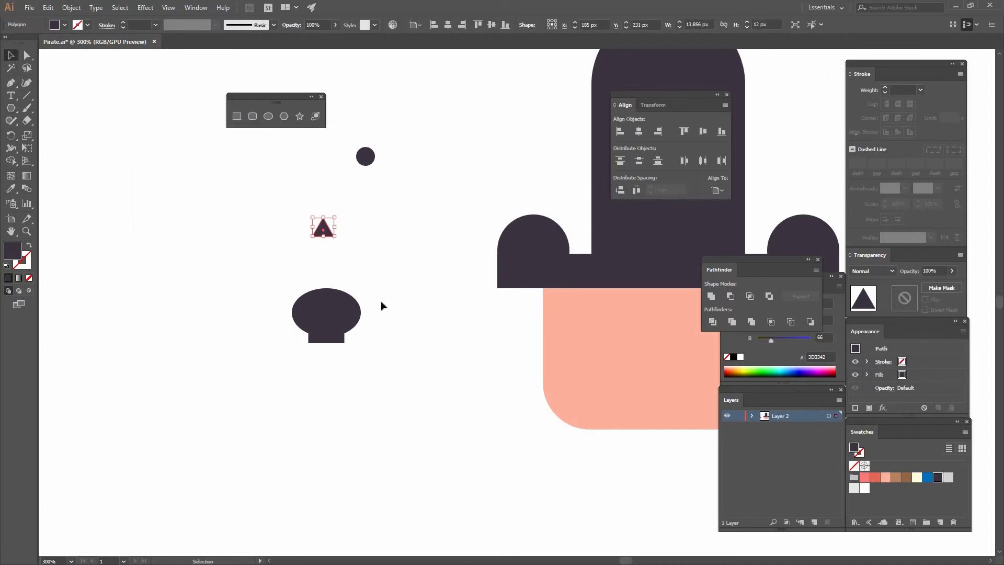
pyautogui.click(381, 280)
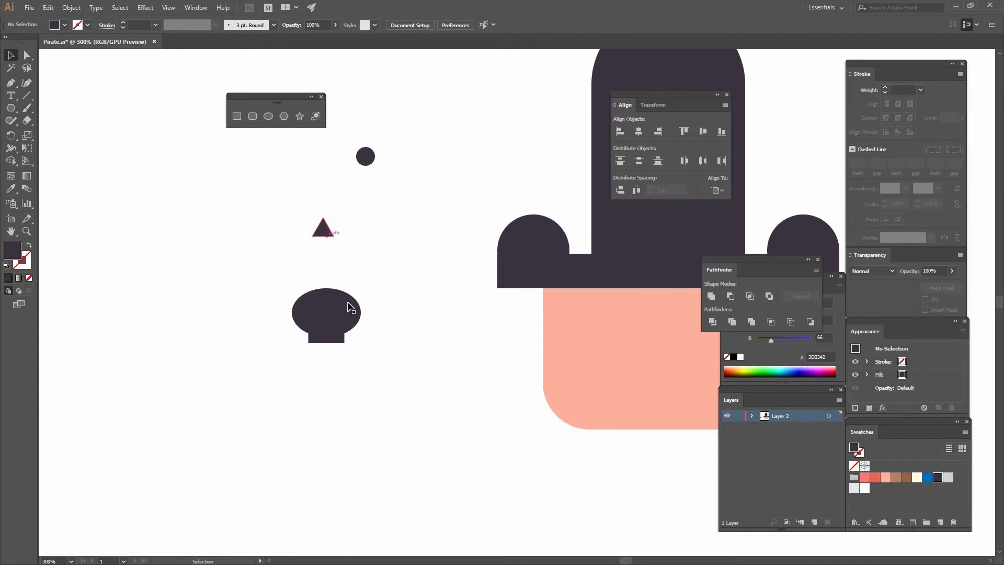
# Resize the small triangle above the skull to 8 x 8 px.
pyautogui.click(354, 313)
pyautogui.click(323, 230)
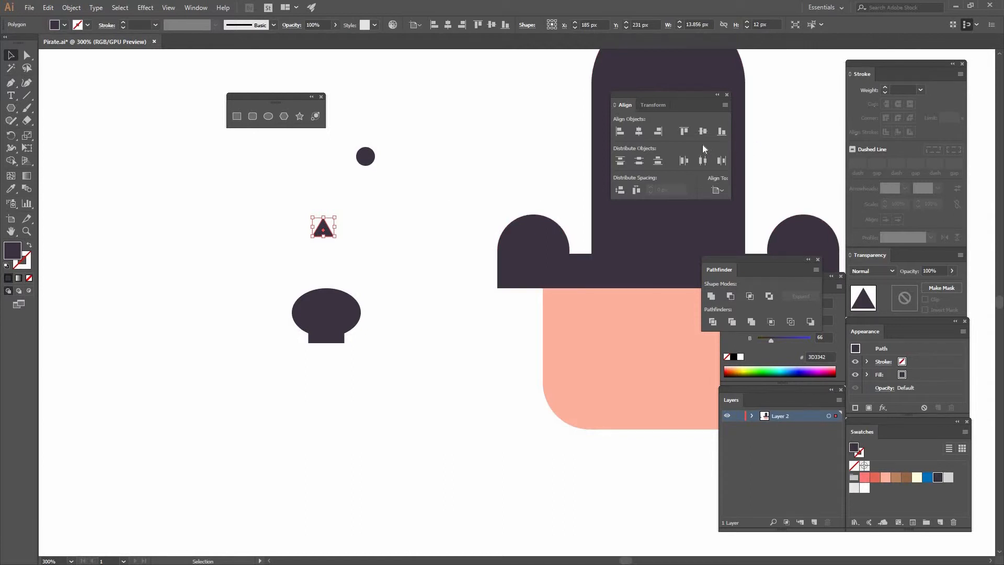
pyautogui.click(760, 24)
pyautogui.write('8')
pyautogui.press('Return')
pyautogui.click(358, 228)
pyautogui.click(324, 230)
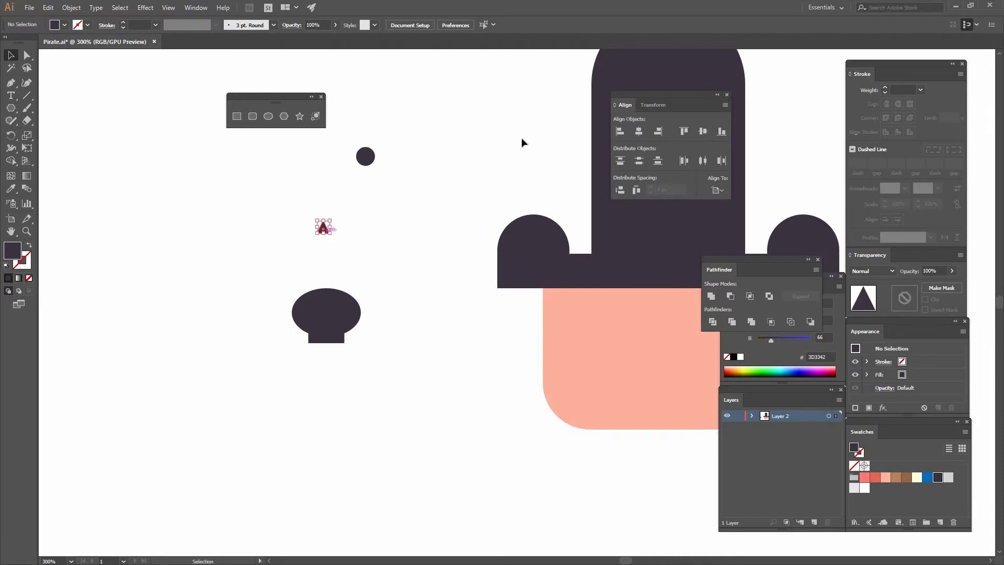
pyautogui.click(396, 221)
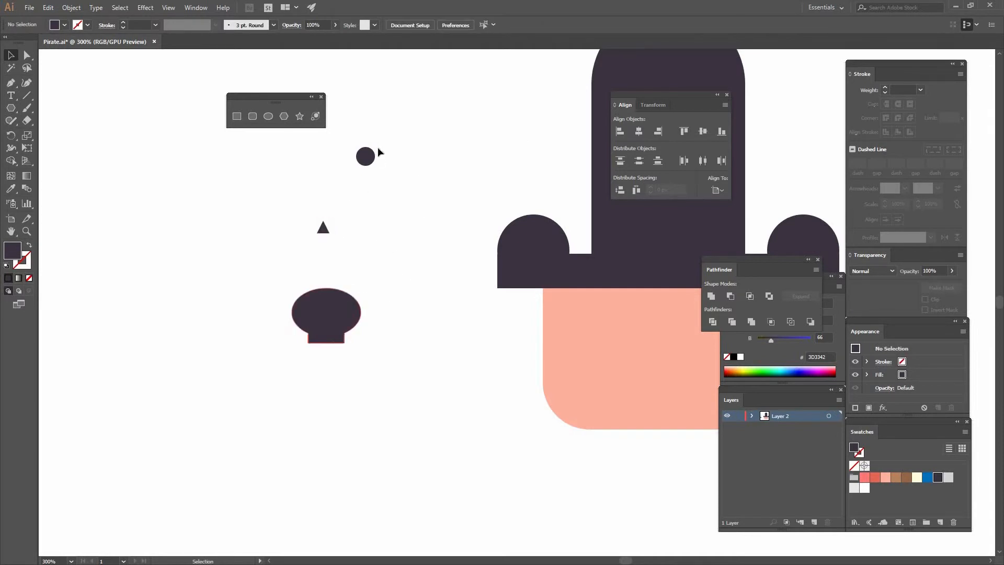
# Move the dark circle close to the skull shape and fill the skull with the coral red swatch.
pyautogui.moveTo(368, 157); pyautogui.dragTo(387, 273)
pyautogui.click(335, 312)
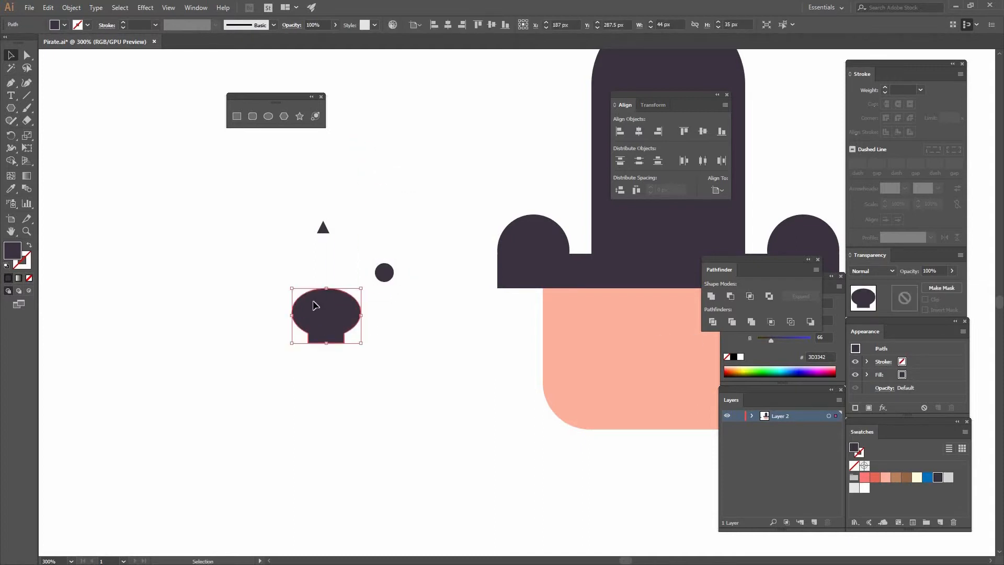
pyautogui.click(876, 479)
pyautogui.click(523, 399)
# Place the dark circle on the left half of the skull as an eye and send the skull shape behind it.
pyautogui.moveTo(381, 274); pyautogui.dragTo(312, 313)
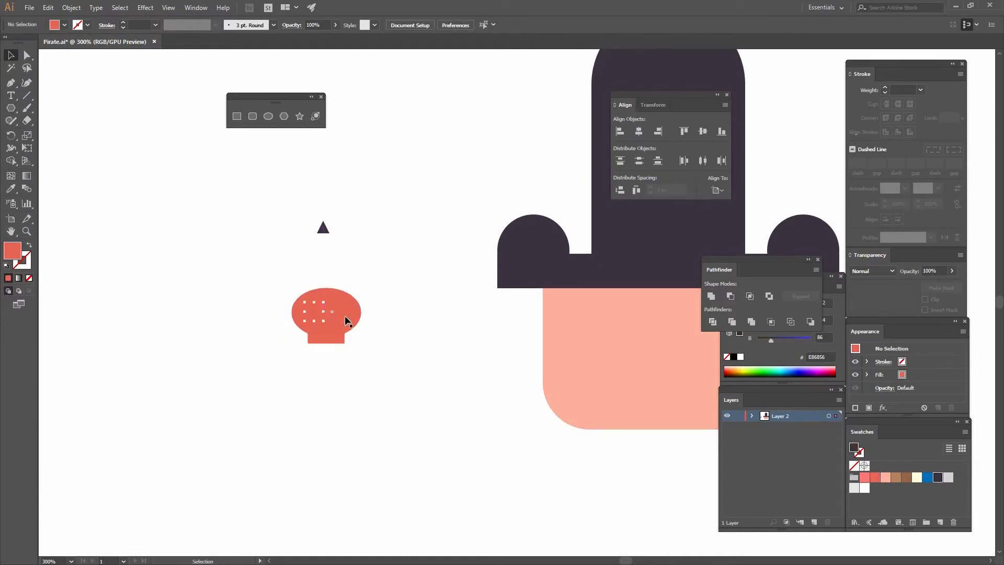
pyautogui.click(339, 308)
pyautogui.rightClick(340, 307)
pyautogui.moveTo(380, 473)
pyautogui.click(245, 503)
pyautogui.click(382, 328)
# Copy the eye straight across to the right half of the skull and centre both eyes horizontally on it.
pyautogui.moveTo(314, 315); pyautogui.dragTo(343, 316)
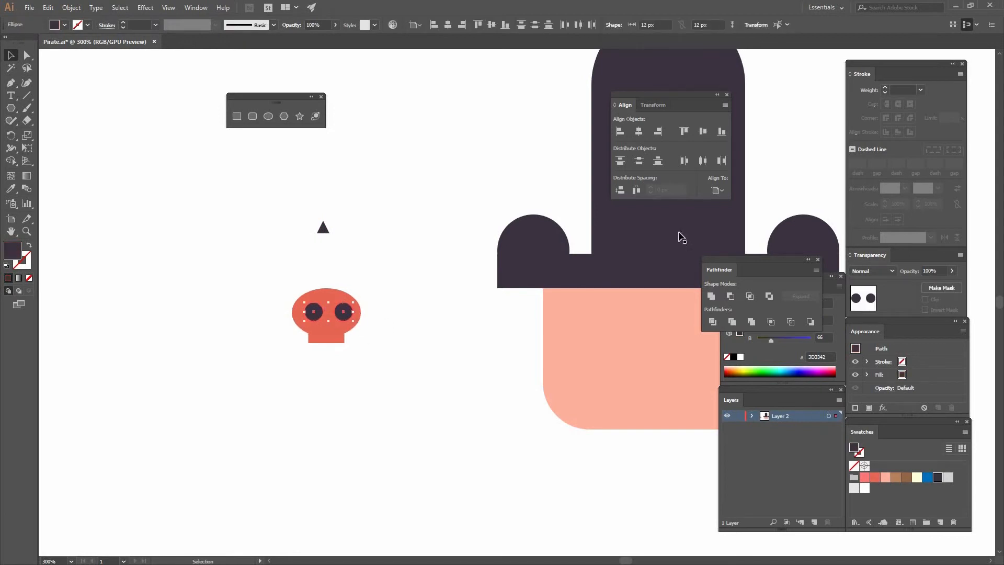
pyautogui.keyDown('shift'); pyautogui.click(309, 325); pyautogui.keyUp('shift')
pyautogui.click(333, 341)
pyautogui.click(447, 24)
pyautogui.click(365, 331)
# Place the triangle on the skull just below the eyes as a nose and centre it horizontally.
pyautogui.moveTo(328, 230); pyautogui.dragTo(331, 337)
pyautogui.keyDown('shift'); pyautogui.click(331, 337); pyautogui.keyUp('shift')
pyautogui.click(450, 24)
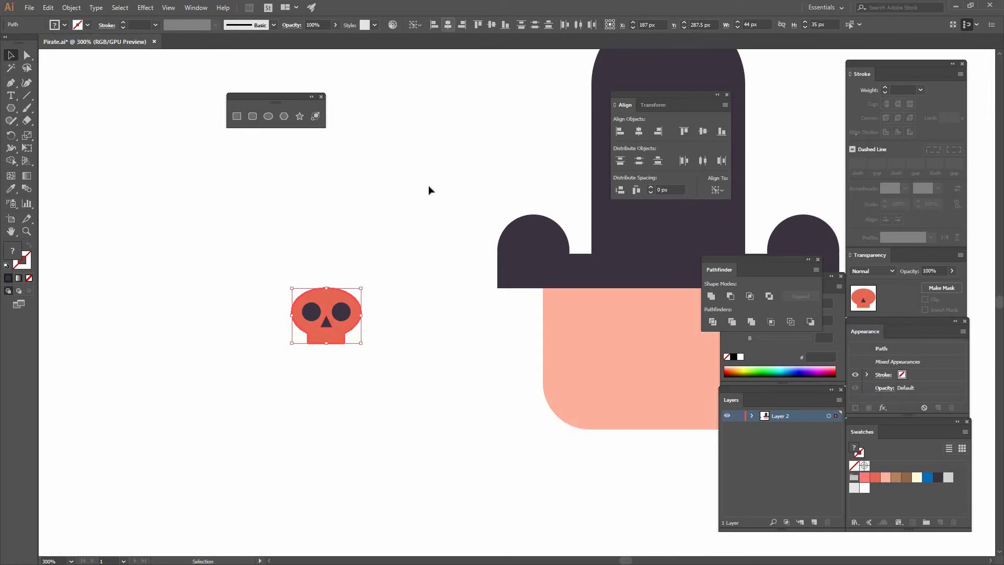
pyautogui.click(412, 138)
# Reduce the triangular nose to 5 x 5 px with its proportions linked.
pyautogui.hotkey('ctrl', '+')
pyautogui.hotkey('ctrl', '+')
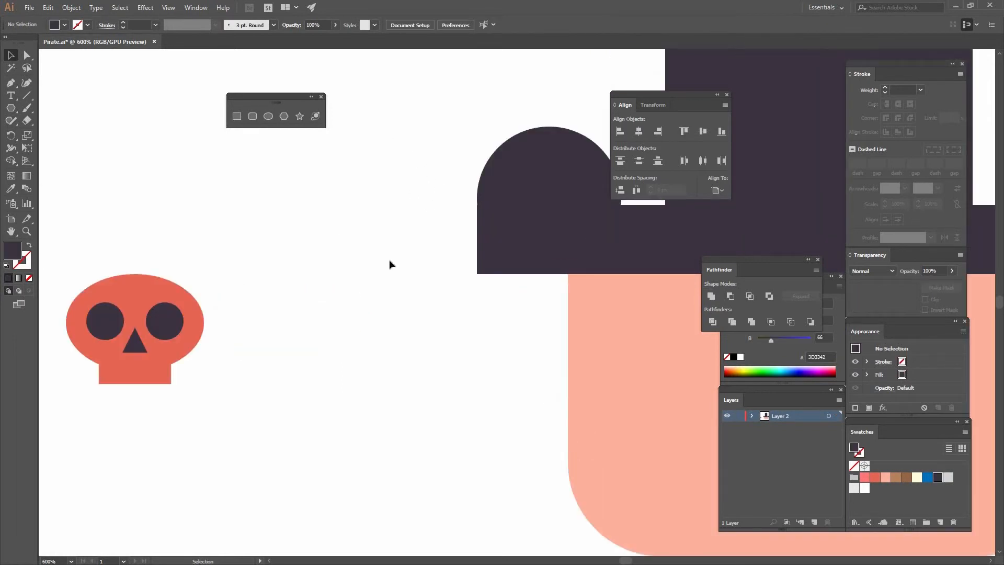
pyautogui.moveTo(144, 346); pyautogui.dragTo(296, 288)
pyautogui.click(726, 24)
pyautogui.moveTo(706, 24); pyautogui.dragTo(633, 13)
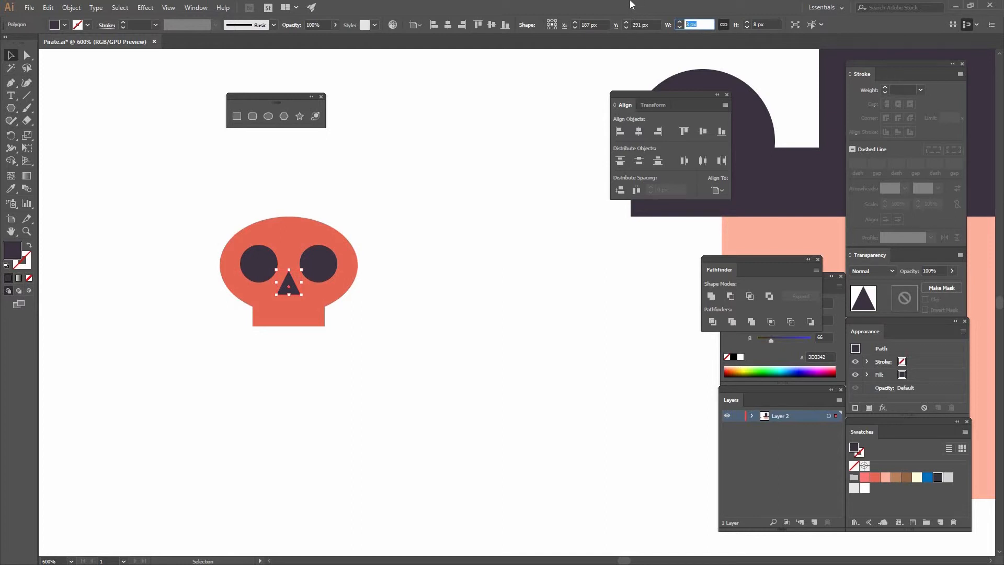
pyautogui.click(388, 263)
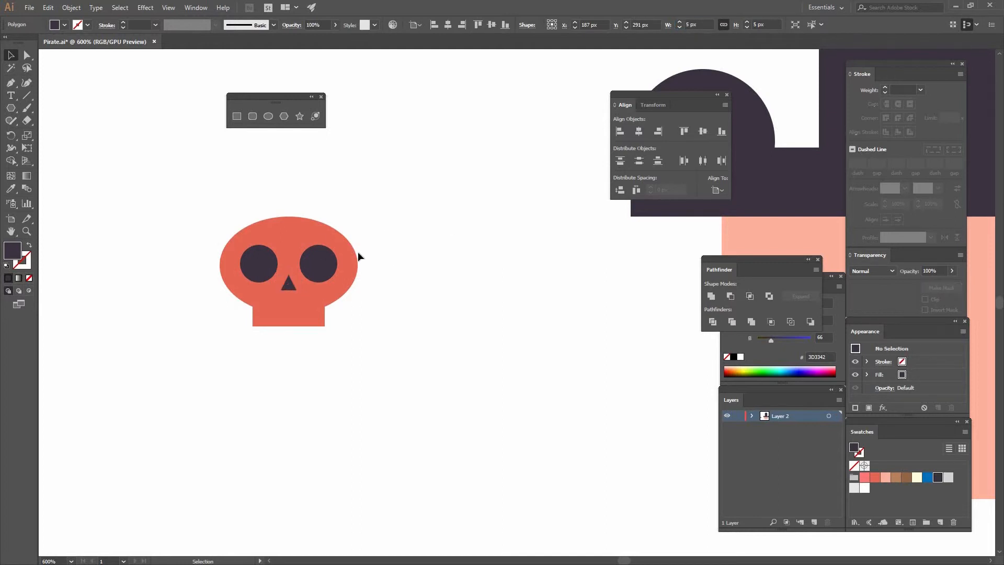
# Unite the two eyes and the nose into one shape.
pyautogui.moveTo(334, 312); pyautogui.dragTo(362, 305)
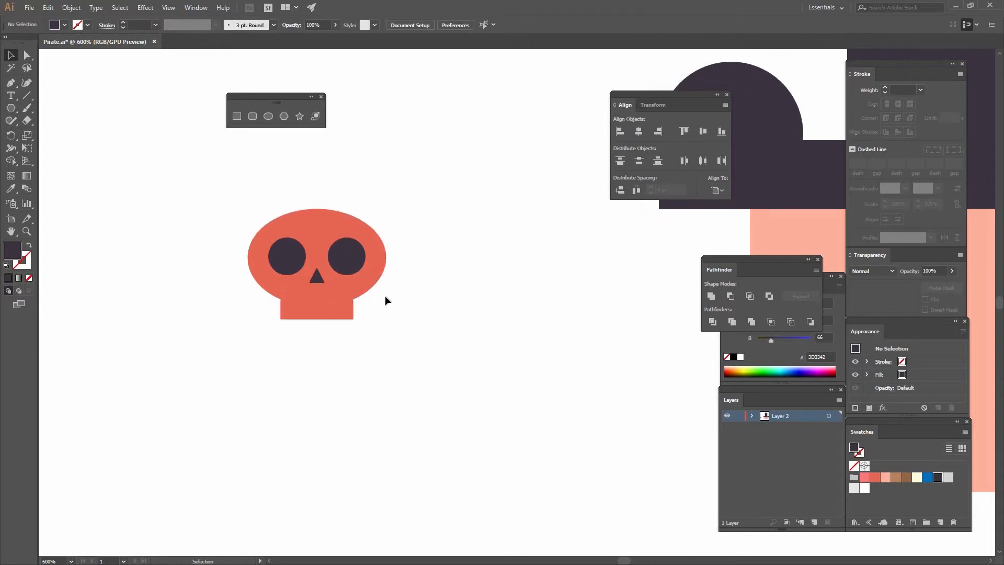
pyautogui.click(316, 278)
pyautogui.keyDown('shift'); pyautogui.click(339, 261); pyautogui.keyUp('shift')
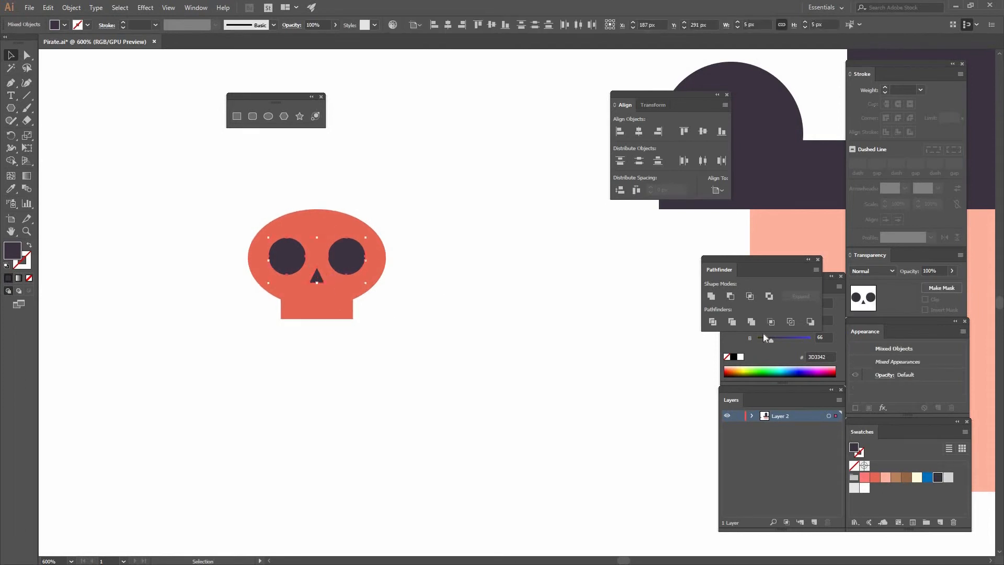
pyautogui.click(711, 297)
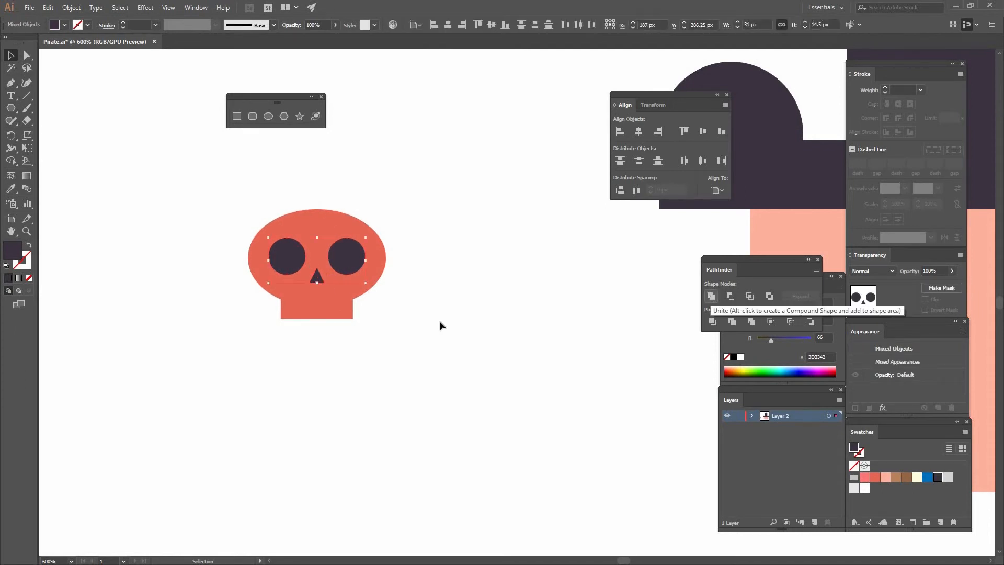
# Cut the eyes and nose out of the skull with Minus Front and fill the skull white.
pyautogui.moveTo(260, 210); pyautogui.dragTo(440, 344)
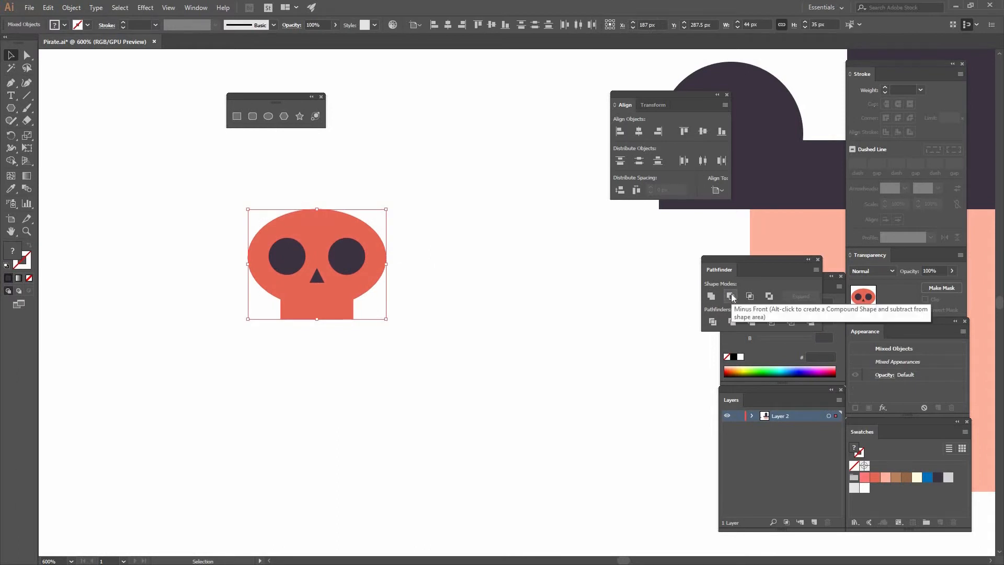
pyautogui.click(731, 296)
pyautogui.click(456, 256)
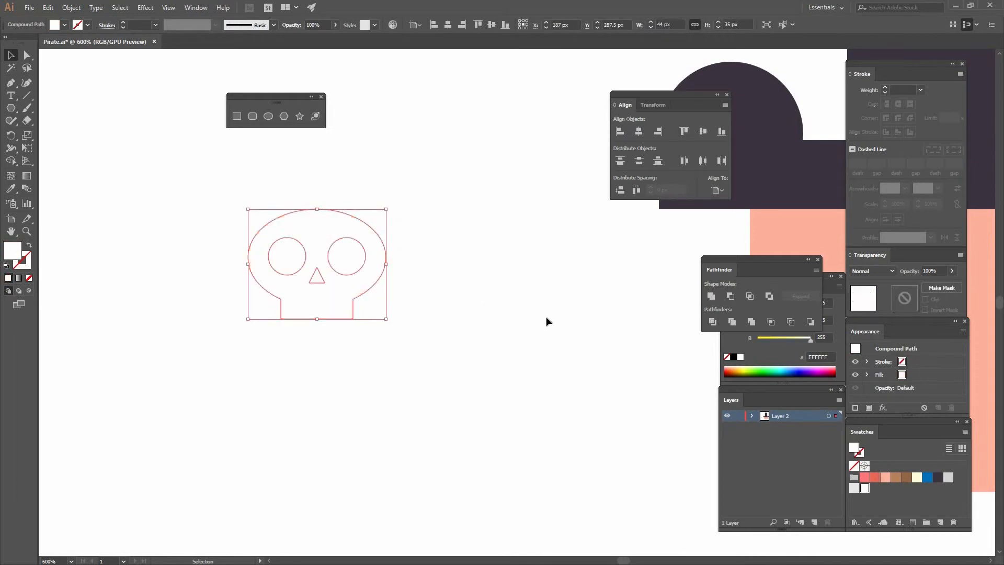
pyautogui.click(546, 316)
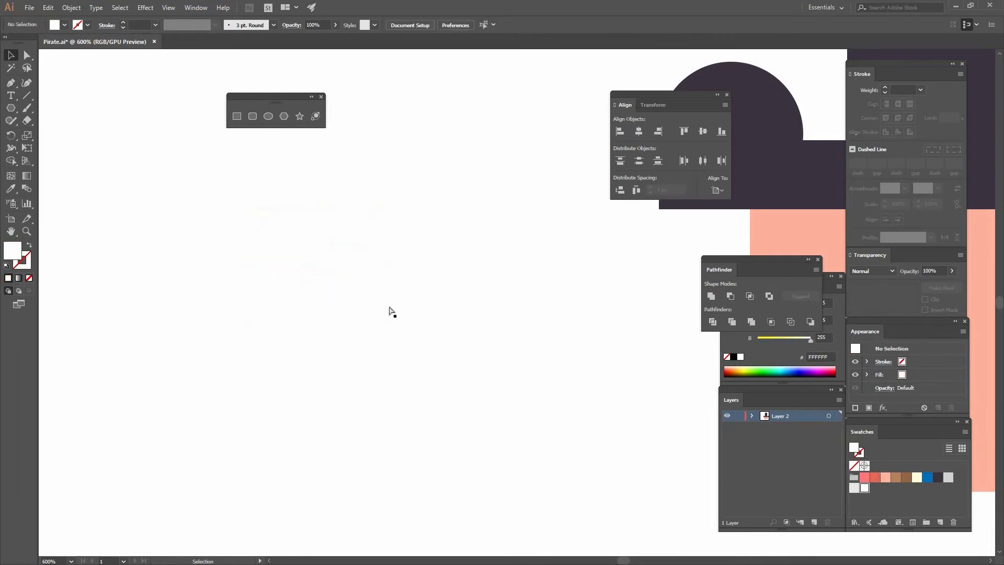
# Move the white skull onto the middle of the hat and centre it horizontally with the hat.
pyautogui.hotkey('ctrl', '-')
pyautogui.hotkey('ctrl', '-')
pyautogui.hotkey('ctrl', '-')
pyautogui.moveTo(427, 305); pyautogui.dragTo(541, 227)
pyautogui.keyDown('shift'); pyautogui.click(555, 139); pyautogui.keyUp('shift')
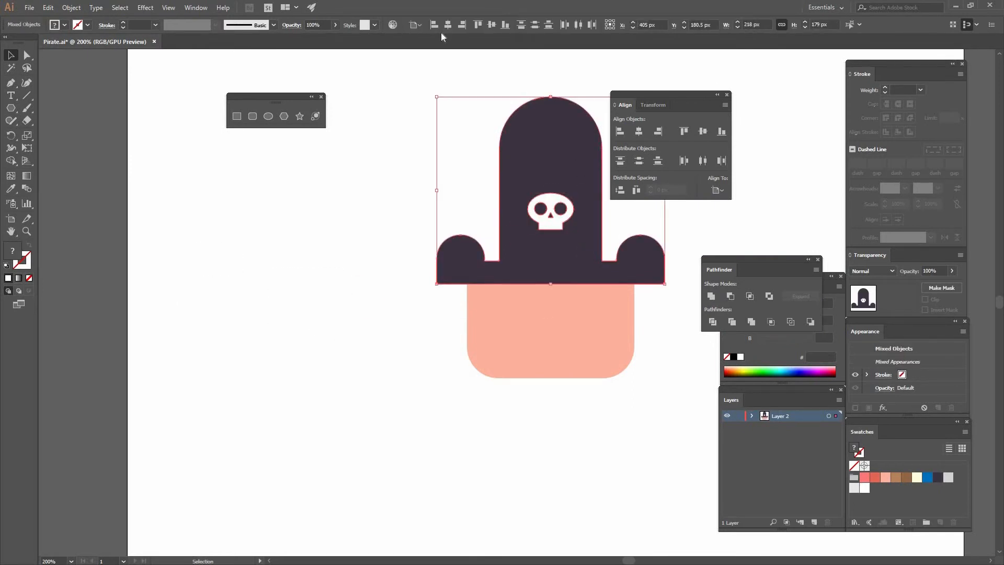
pyautogui.click(370, 205)
# Create an 8 x 8 px circle on the empty area beside the hat and fill it blue.
pyautogui.hscroll(4, 540, 208)
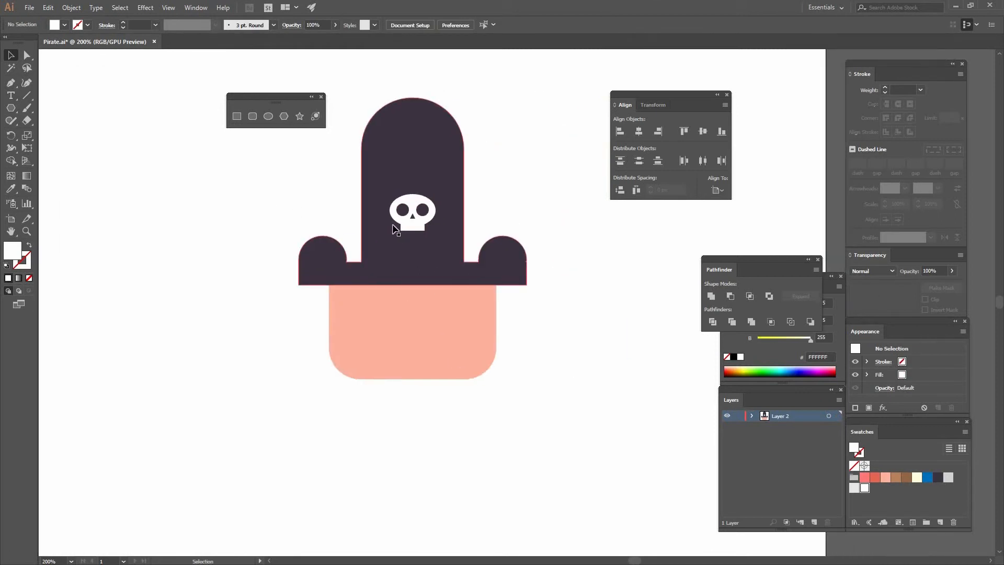
pyautogui.hotkey('ctrl', '+')
pyautogui.hotkey('ctrl', '+')
pyautogui.press('space')
pyautogui.moveTo(398, 145); pyautogui.dragTo(305, 262)
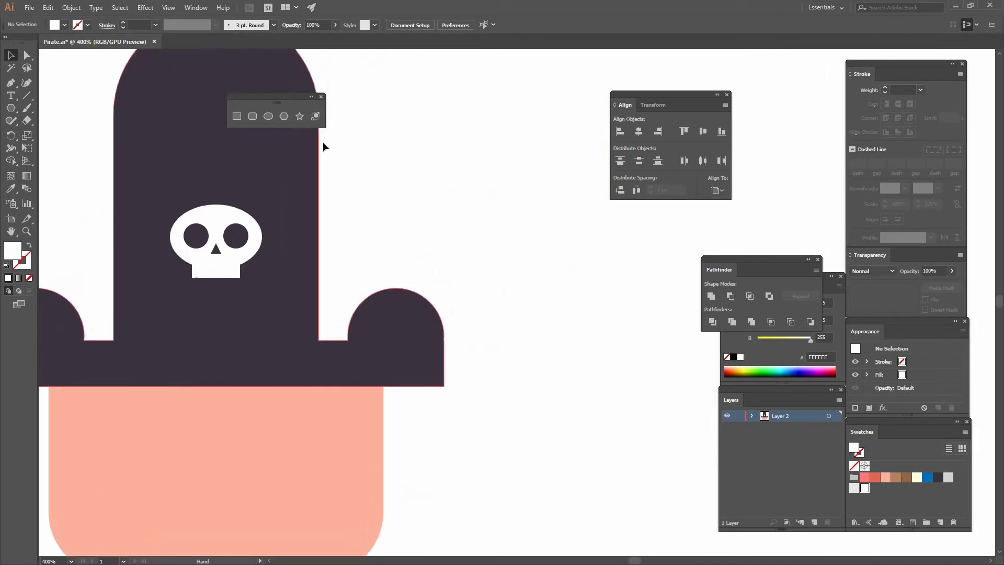
pyautogui.click(268, 117)
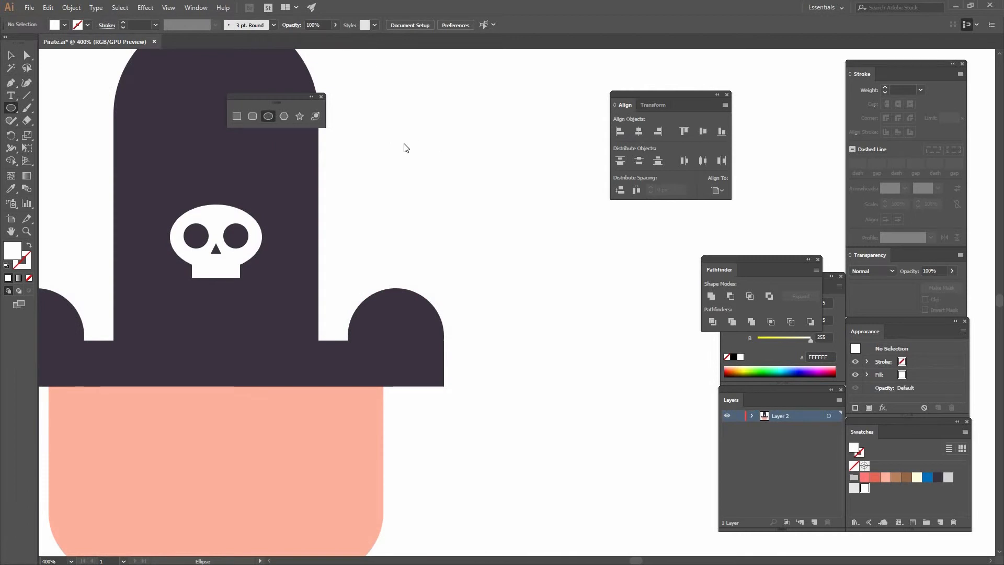
pyautogui.click(404, 147)
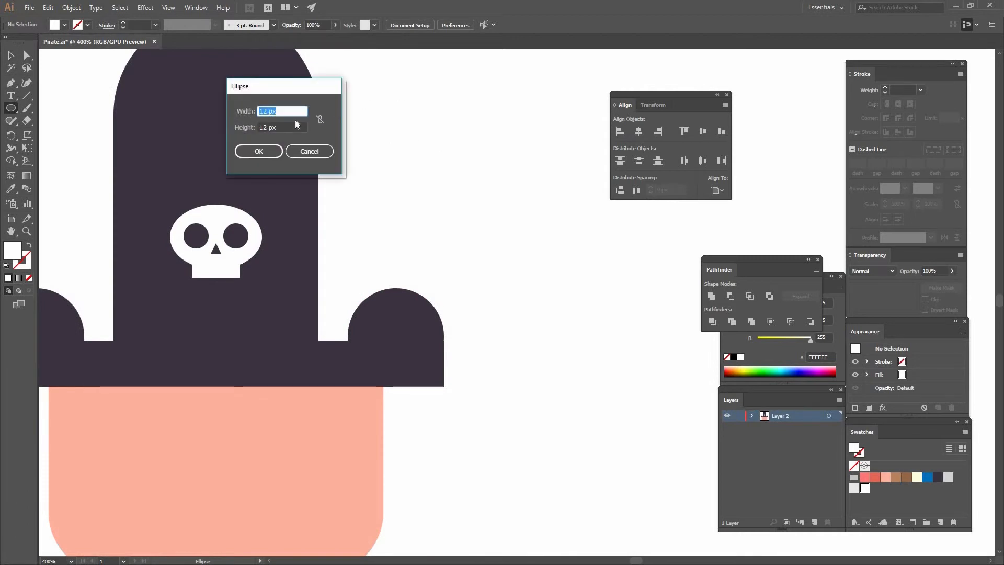
pyautogui.write('8')
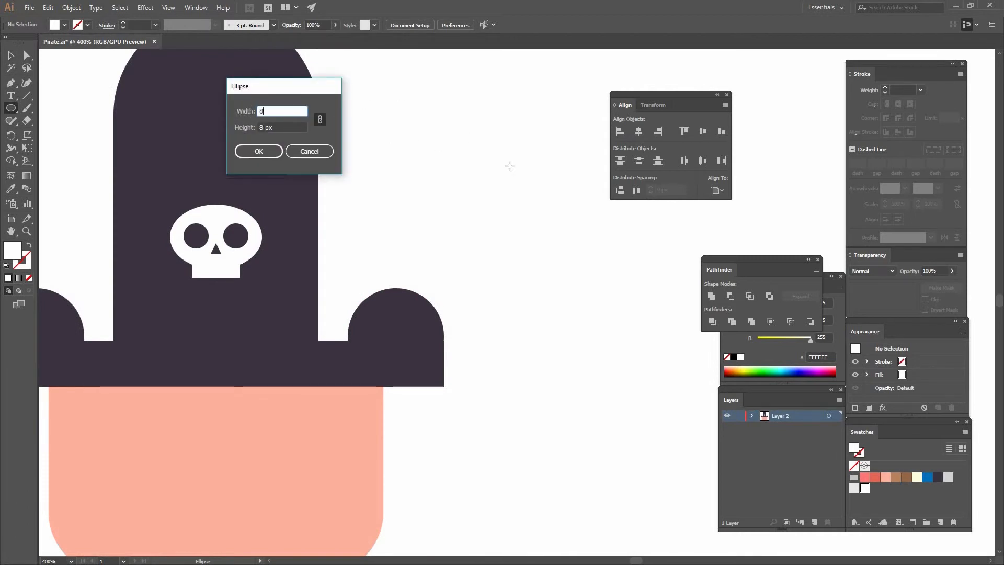
pyautogui.press('Return')
pyautogui.click(927, 477)
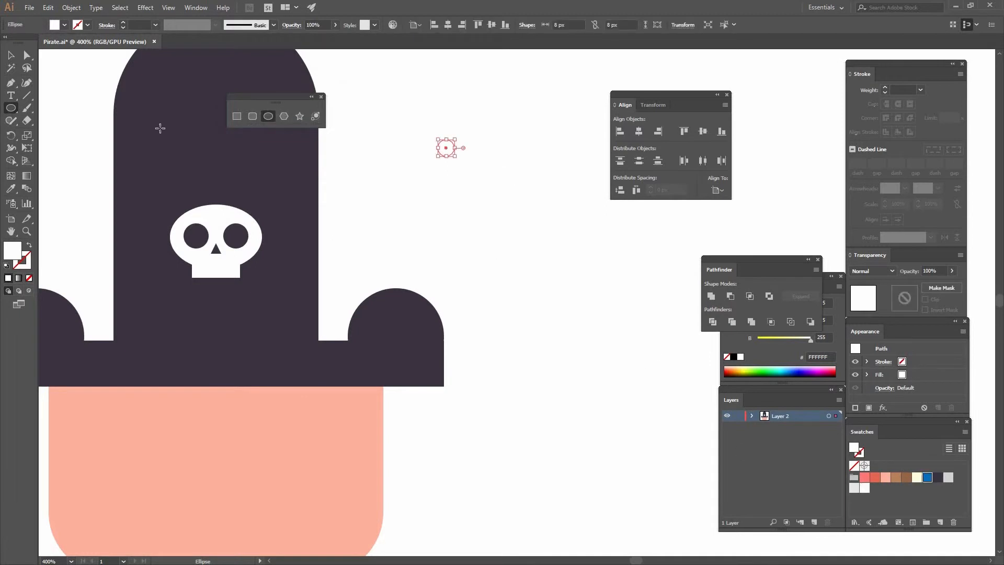
pyautogui.press('v')
pyautogui.click(459, 162)
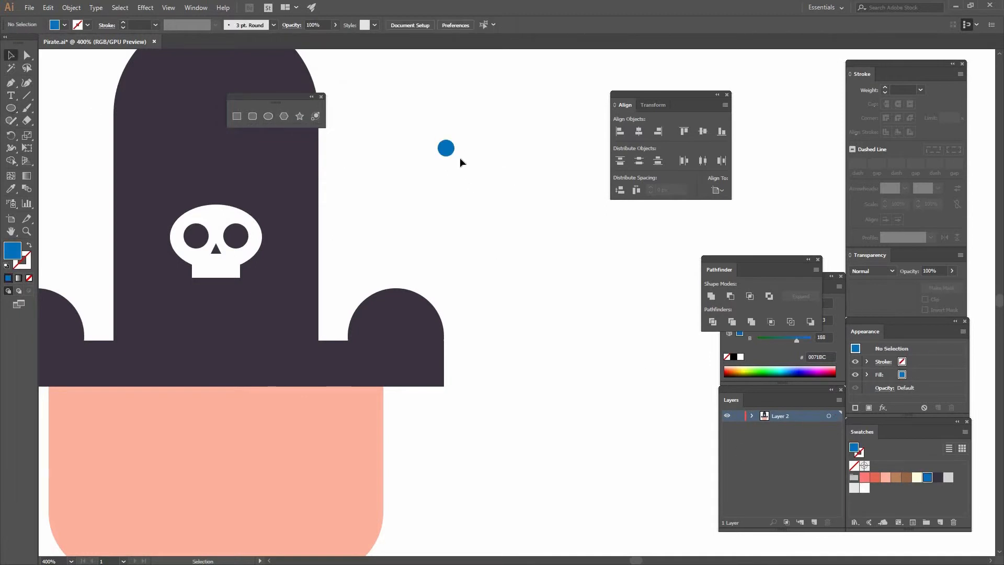
# Duplicate the blue circle sideways so the two overlap slightly, and copy the pair straight down as the bone's other end.
pyautogui.moveTo(459, 149); pyautogui.dragTo(405, 130)
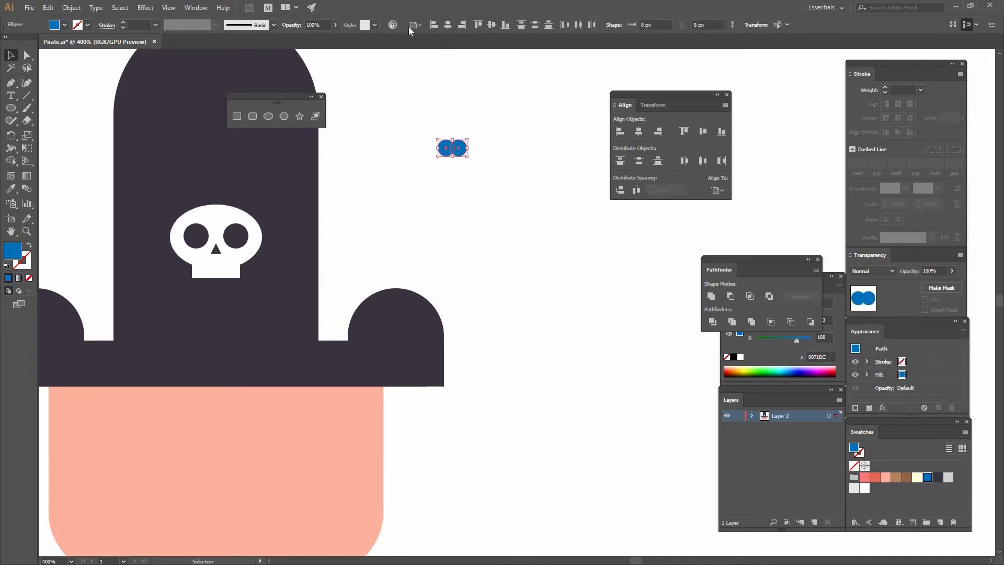
pyautogui.click(497, 175)
pyautogui.moveTo(462, 149); pyautogui.dragTo(475, 198)
# Draw a blue rectangle about 7 px wide and 23 px high joining the two circle pairs, and centre it horizontally with them.
pyautogui.click(237, 116)
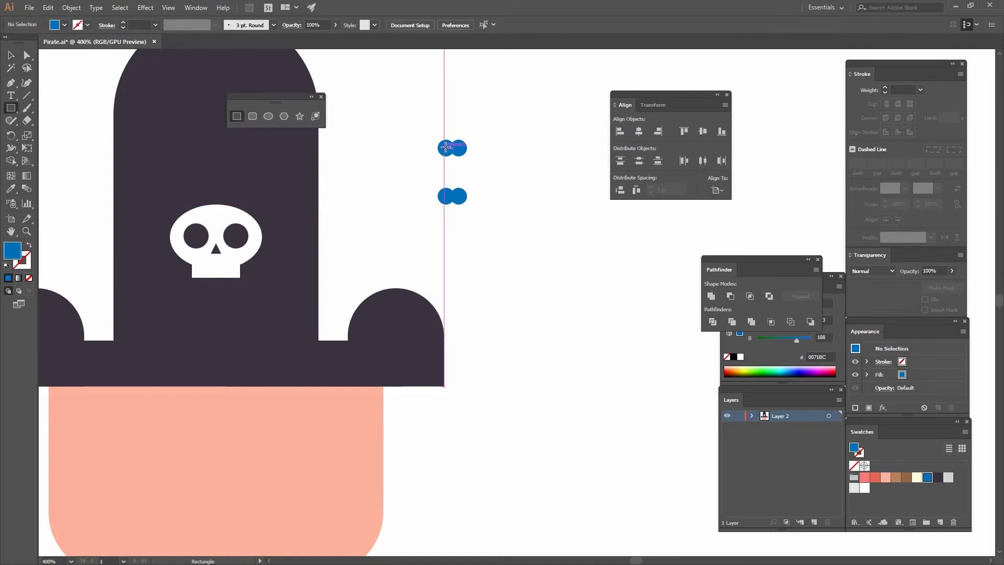
pyautogui.moveTo(445, 148); pyautogui.dragTo(459, 196)
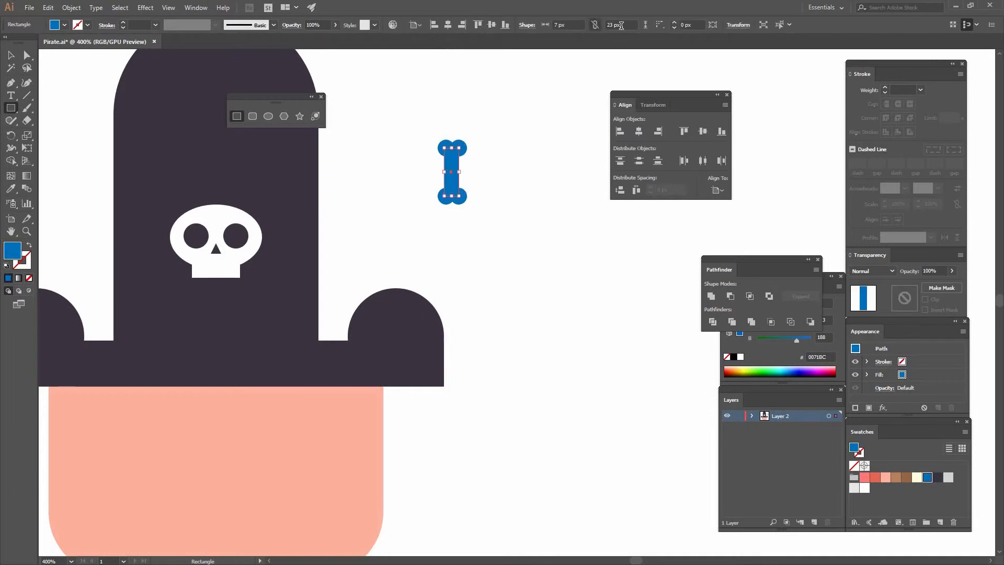
pyautogui.press('v')
pyautogui.moveTo(409, 124); pyautogui.dragTo(489, 234)
pyautogui.click(448, 24)
pyautogui.click(473, 202)
# Unite the blue circles and connecting rectangle into a single bone shape and rotate it 45 degrees to a diagonal.
pyautogui.moveTo(488, 134); pyautogui.dragTo(421, 209)
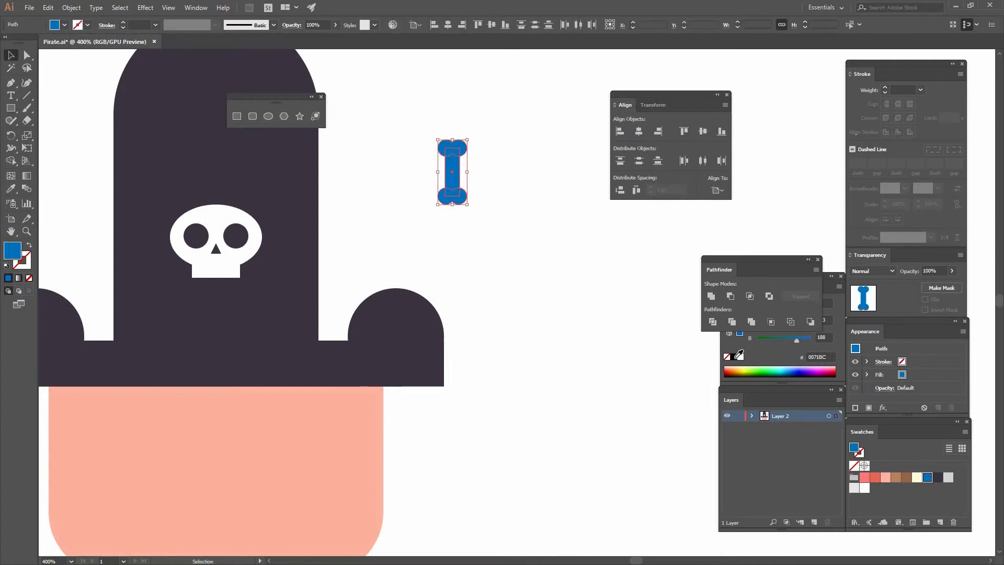
pyautogui.click(712, 295)
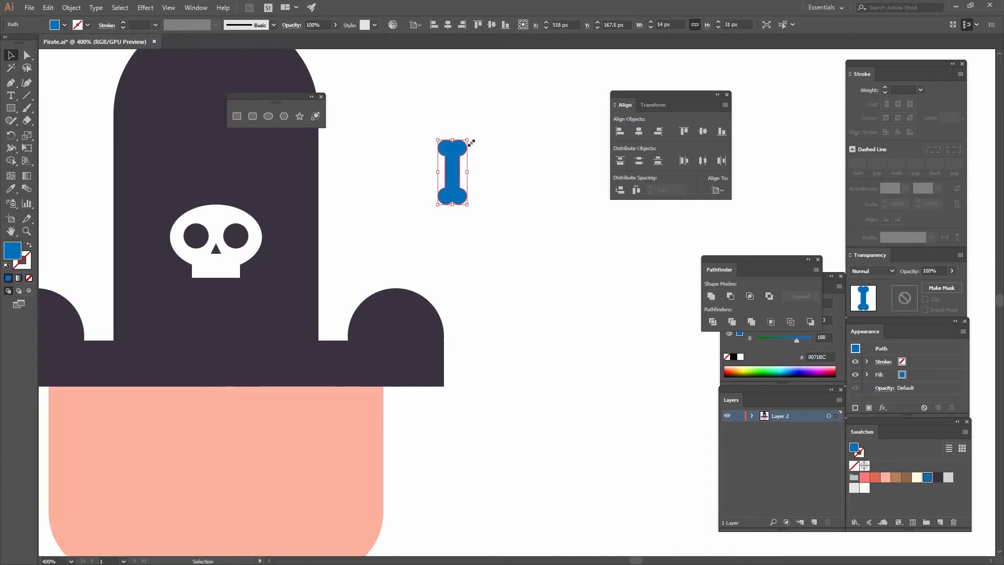
pyautogui.moveTo(501, 157); pyautogui.dragTo(515, 204)
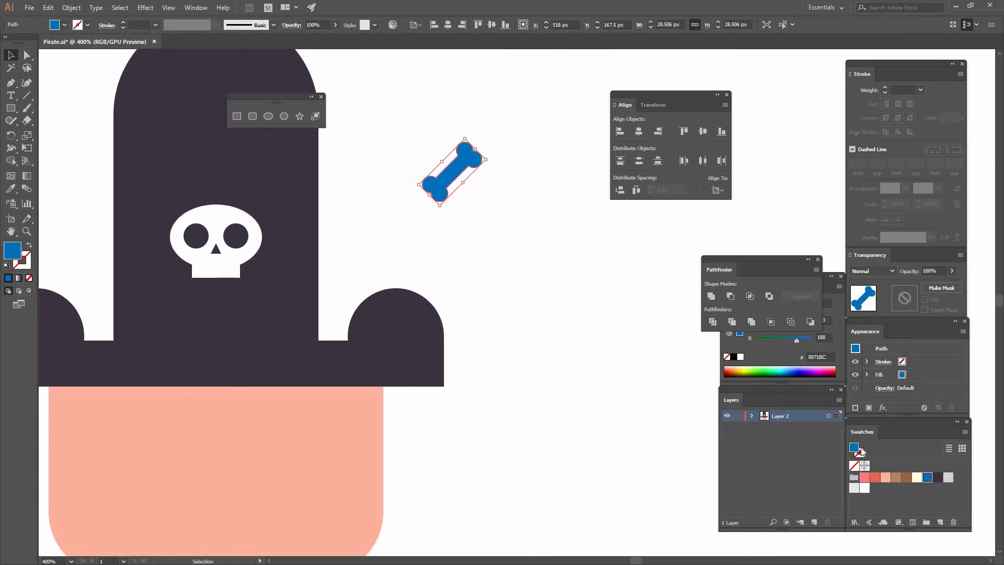
# Fill the diagonal bone with the cream swatch (FFFEDE) and move it onto the hat below the skull.
pyautogui.click(917, 477)
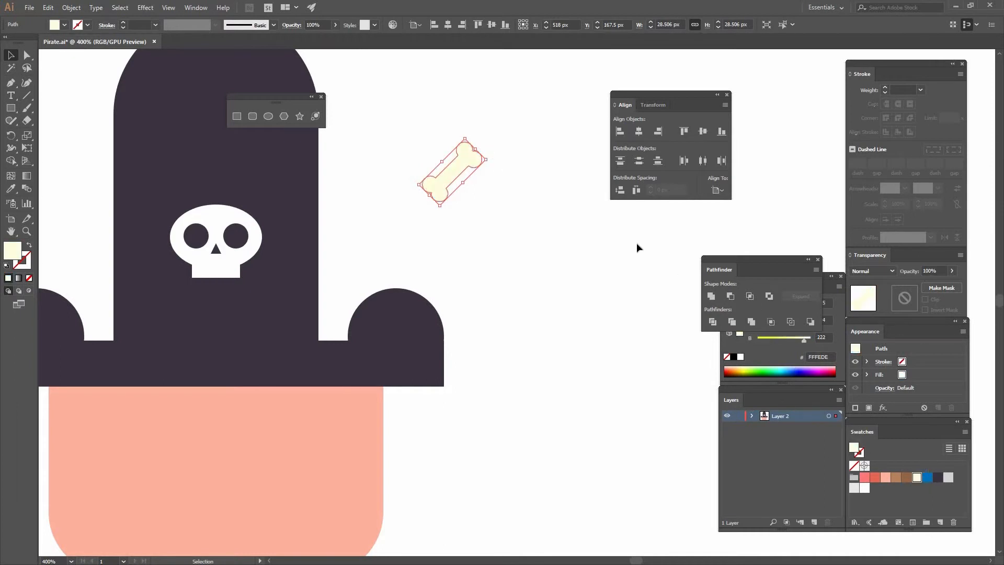
pyautogui.click(596, 233)
pyautogui.moveTo(469, 165); pyautogui.dragTo(235, 308)
pyautogui.click(357, 229)
pyautogui.moveTo(384, 213); pyautogui.dragTo(457, 164)
pyautogui.moveTo(297, 205); pyautogui.dragTo(297, 197)
pyautogui.moveTo(307, 256); pyautogui.dragTo(307, 256)
pyautogui.click(303, 259)
# Make a copy of the bone reflected across the vertical axis so the two bones cross.
pyautogui.rightClick(297, 258)
pyautogui.moveTo(340, 408)
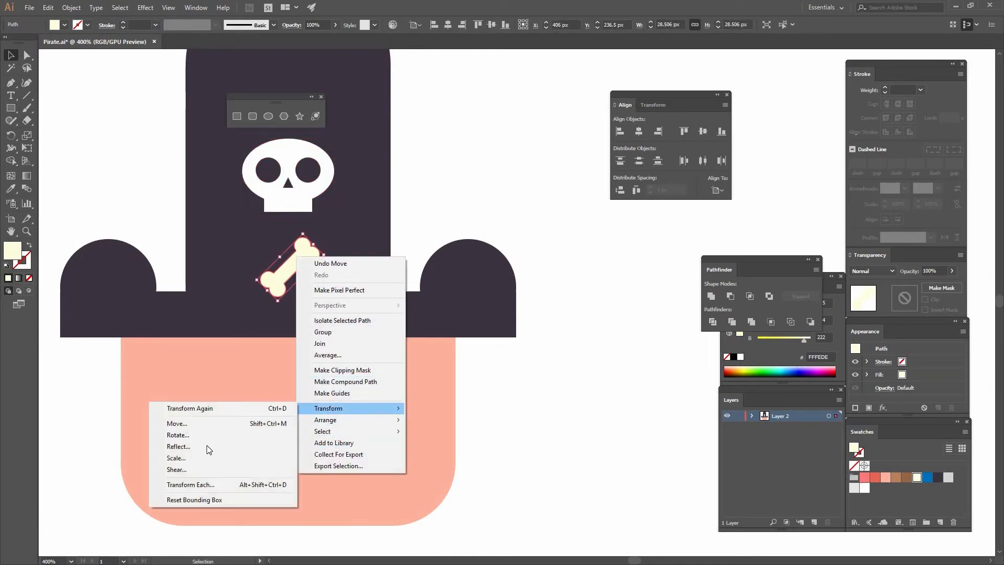
pyautogui.click(206, 446)
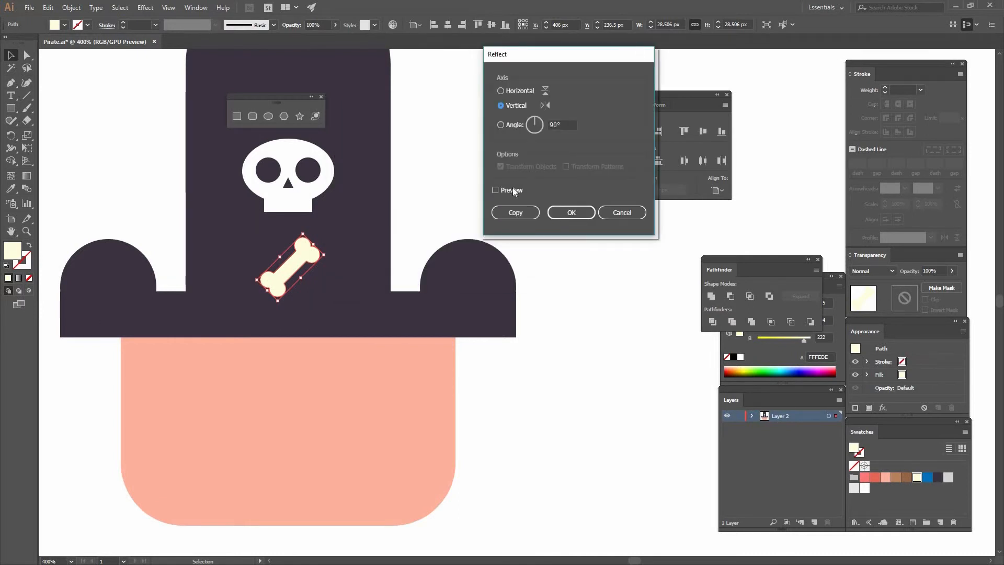
pyautogui.click(511, 190)
pyautogui.click(515, 214)
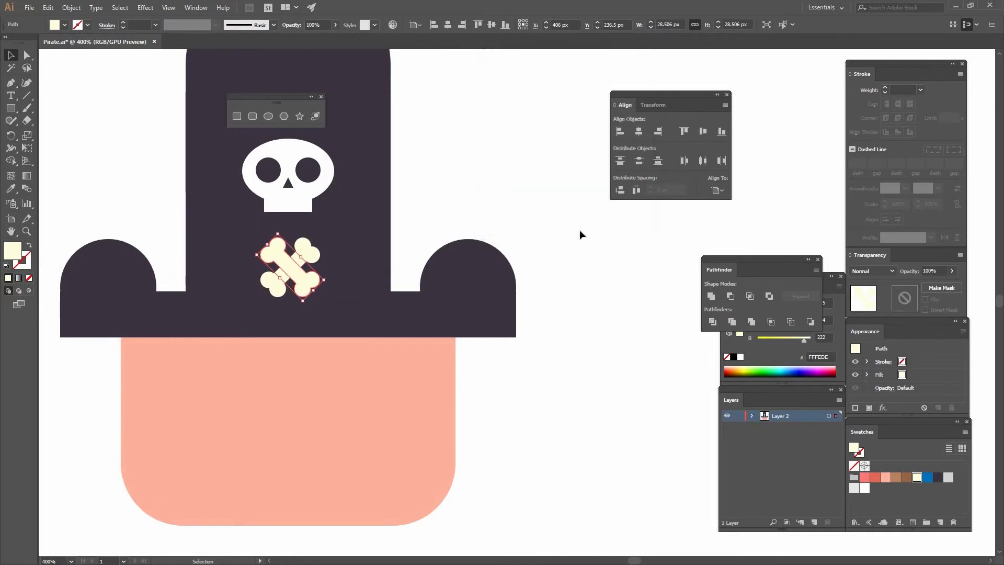
# Fill the front bone with the skull's white using the Eyedropper.
pyautogui.click(315, 289)
pyautogui.click(312, 283)
pyautogui.click(11, 188)
pyautogui.click(294, 204)
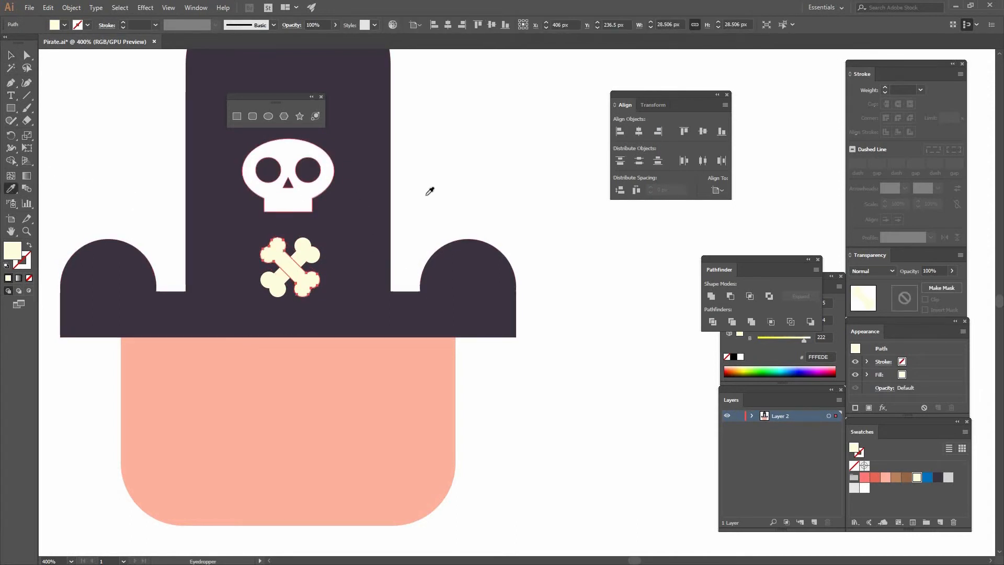
# Fill the back bone of the crossed pair with the light grey swatch (D4D4D4).
pyautogui.press('v')
pyautogui.click(309, 253)
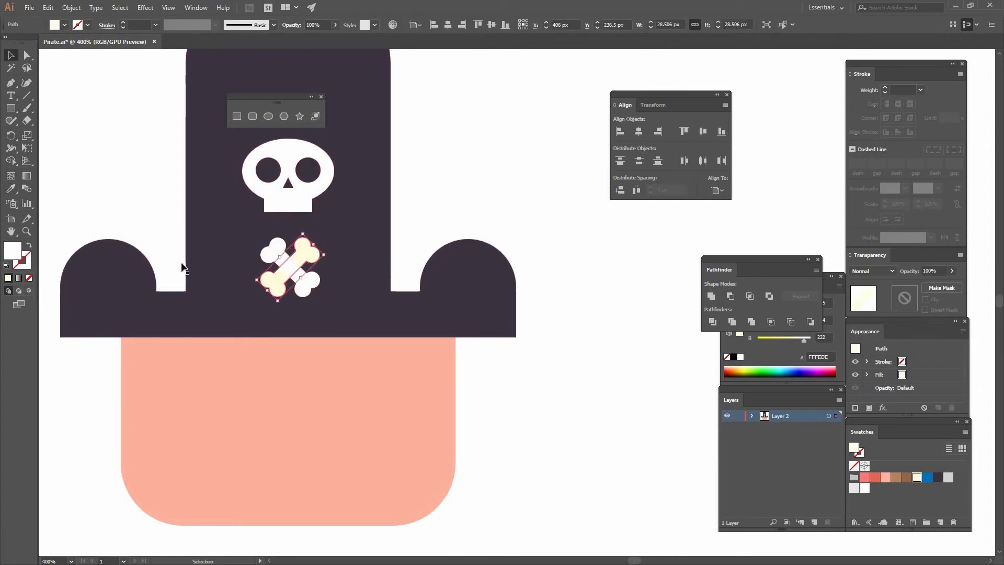
pyautogui.hotkey('ctrl', 'shift', ']')
pyautogui.click(948, 477)
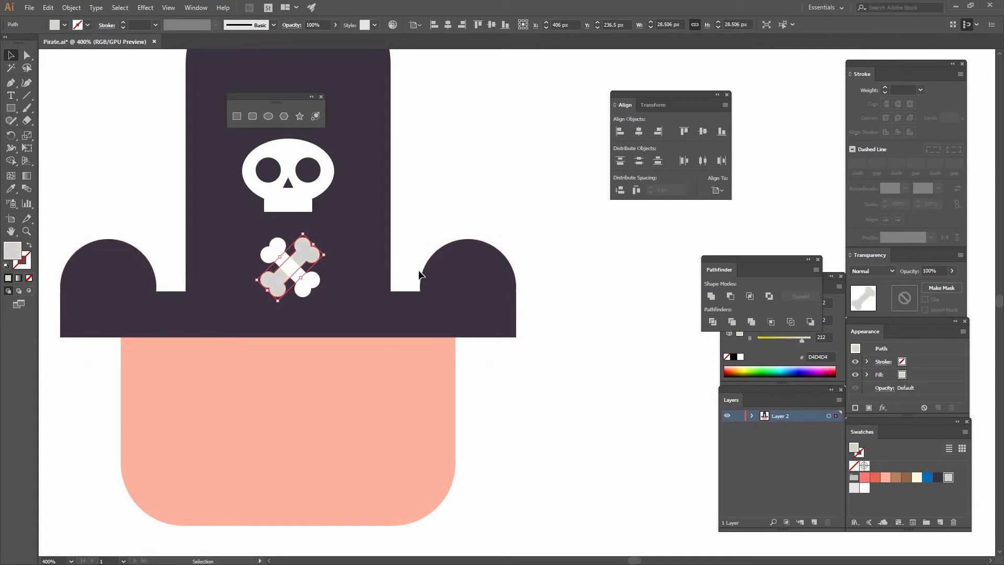
pyautogui.click(170, 255)
# Group the two crossed bones and centre the group horizontally with the hat.
pyautogui.moveTo(313, 281); pyautogui.dragTo(328, 333)
pyautogui.click(324, 332)
pyautogui.keyDown('shift'); pyautogui.click(322, 300); pyautogui.keyUp('shift')
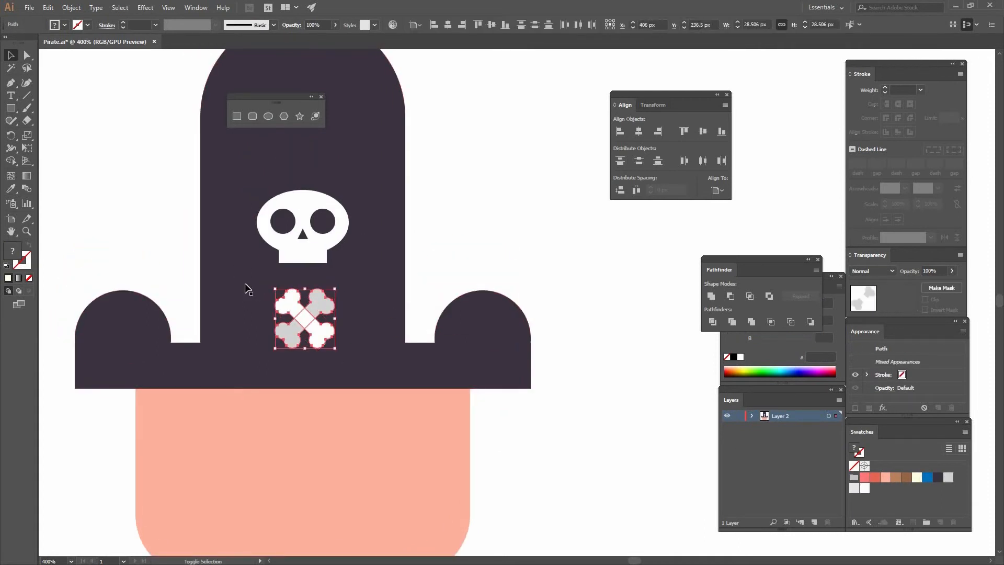
pyautogui.click(71, 8)
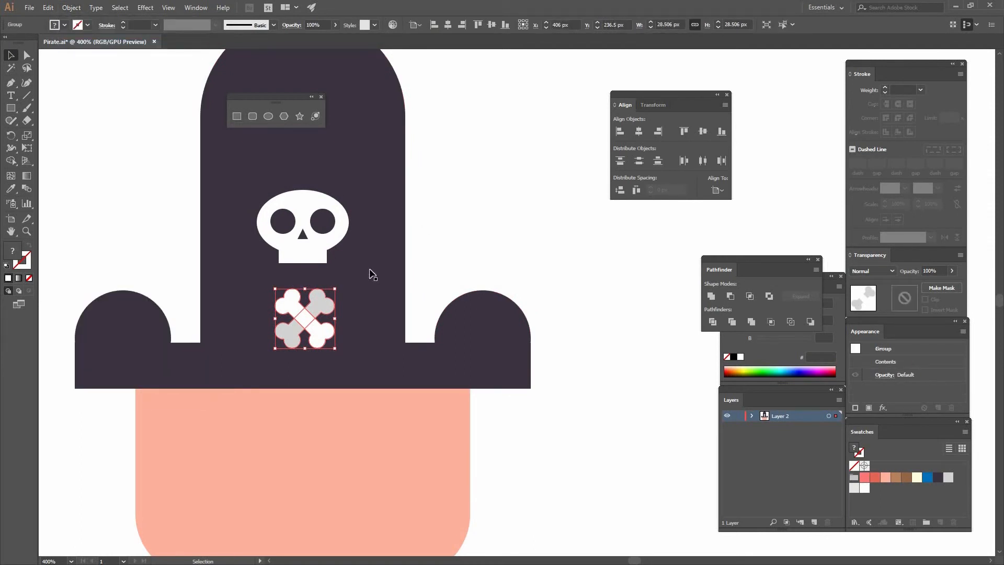
pyautogui.click(422, 226)
pyautogui.click(325, 309)
pyautogui.keyDown('shift'); pyautogui.click(391, 220); pyautogui.keyUp('shift')
pyautogui.click(447, 24)
pyautogui.hotkey('ctrl', 'shift', 'a')
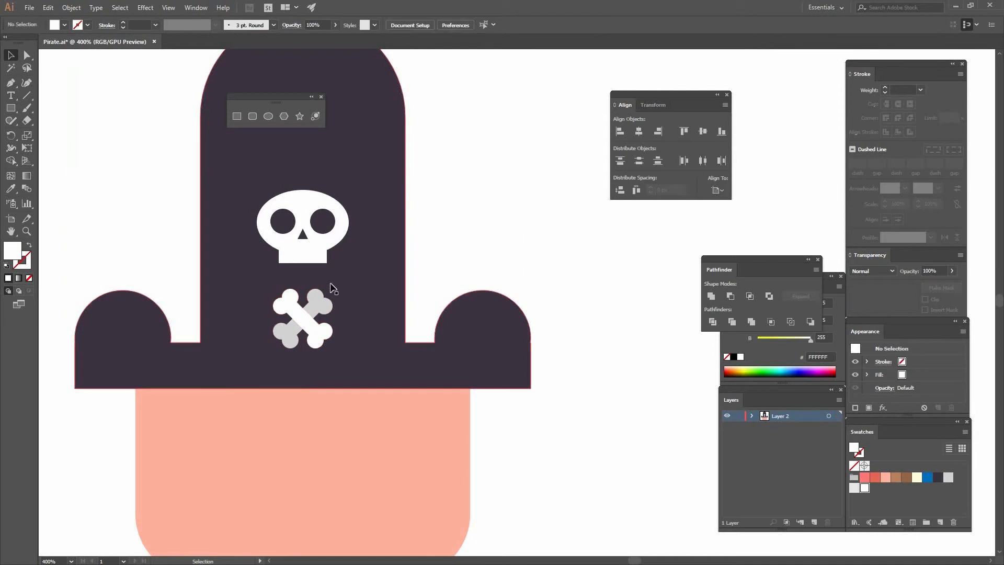
# Create a 60 x 60 px circle on the lower part of the face and fill it with the dark hat colour (3D3342).
pyautogui.click(312, 309)
pyautogui.click(480, 217)
pyautogui.moveTo(423, 337); pyautogui.dragTo(481, 216)
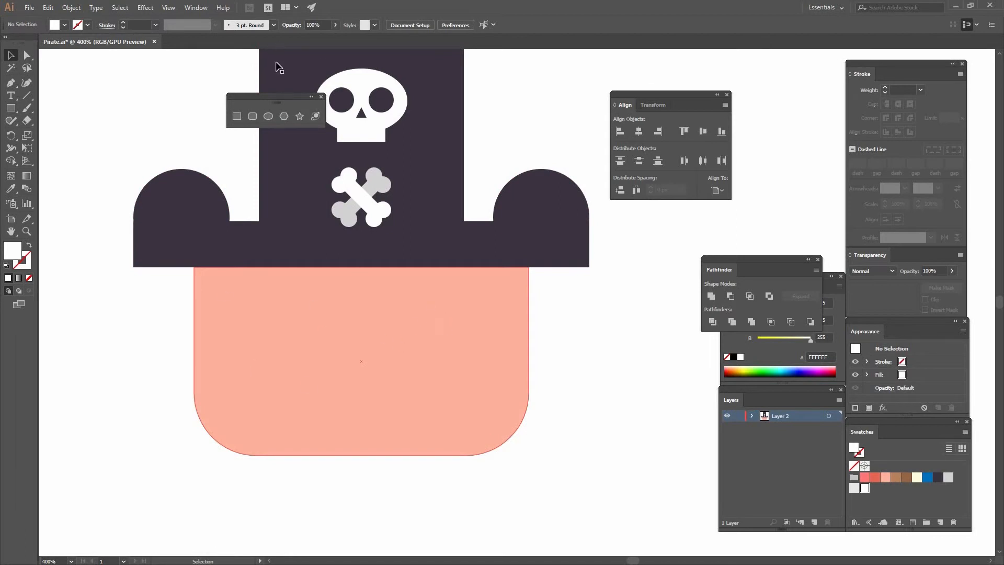
pyautogui.click(268, 116)
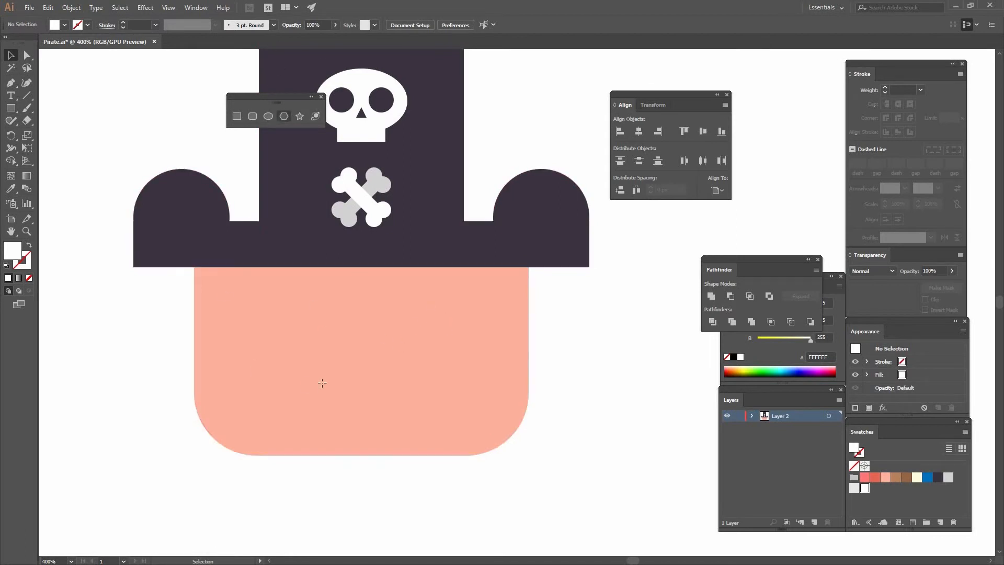
pyautogui.click(359, 357)
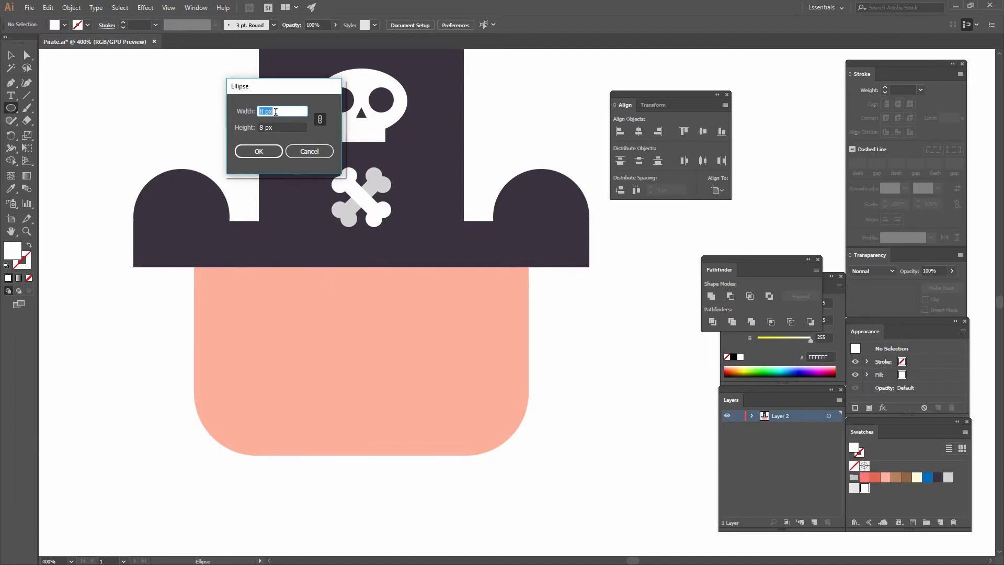
pyautogui.write('60')
pyautogui.click(278, 152)
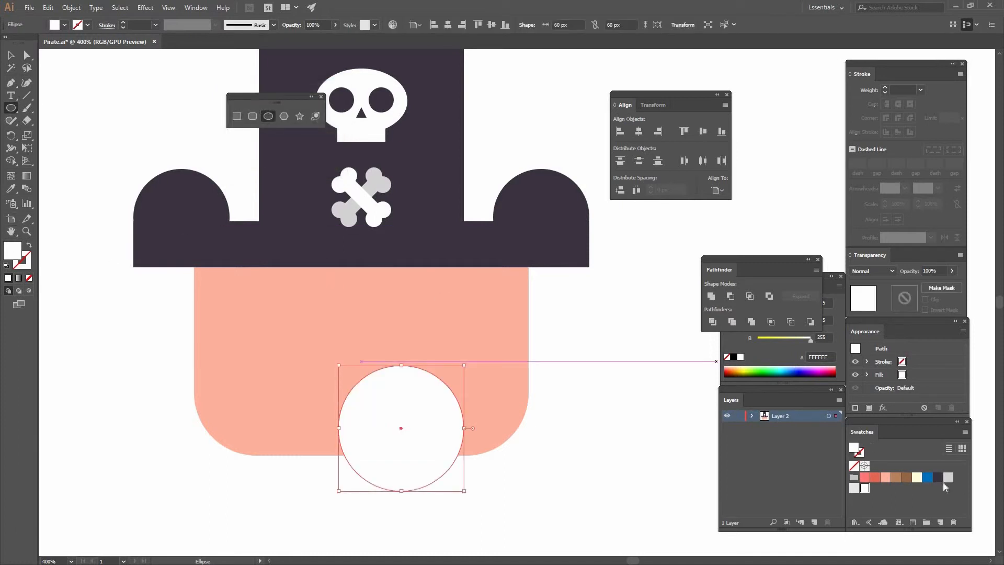
pyautogui.click(937, 477)
# Move the dark circle up within the face and delete its upper anchor point, leaving a half circle 60 px wide and 30 px high.
pyautogui.click(10, 55)
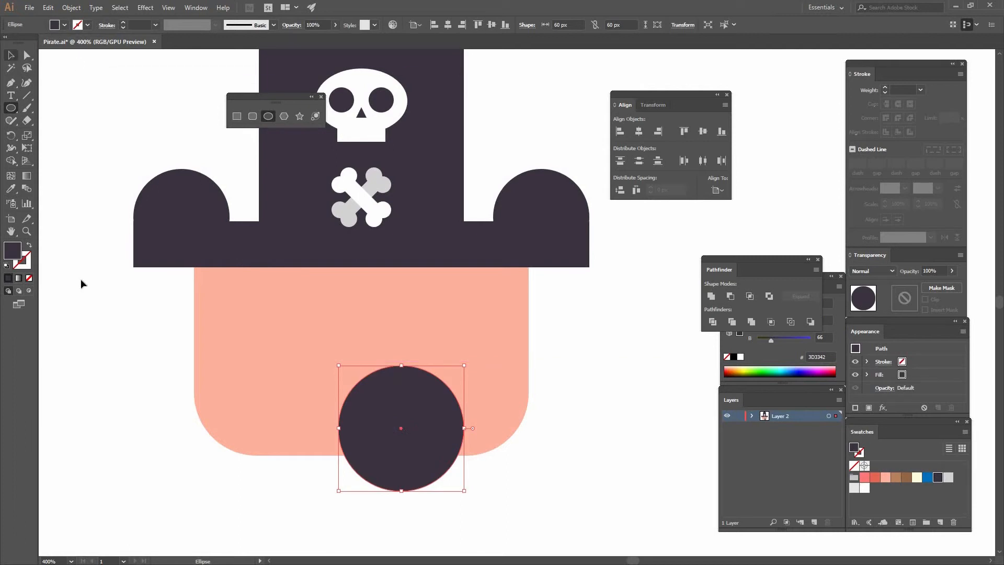
pyautogui.moveTo(429, 374); pyautogui.dragTo(407, 316)
pyautogui.hotkey('ctrl', 'shift', 'a')
pyautogui.press('a')
pyautogui.click(380, 306)
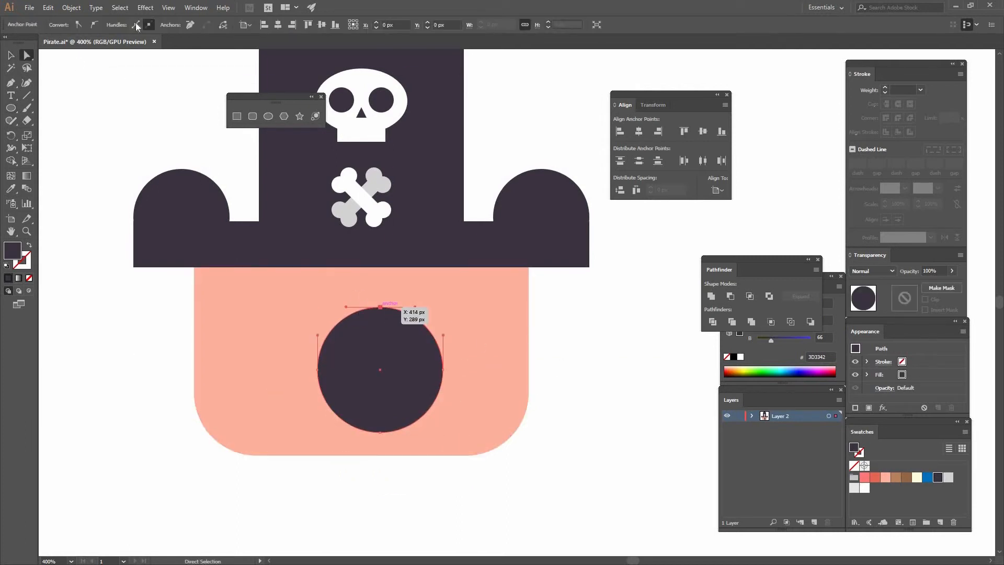
pyautogui.press('Delete')
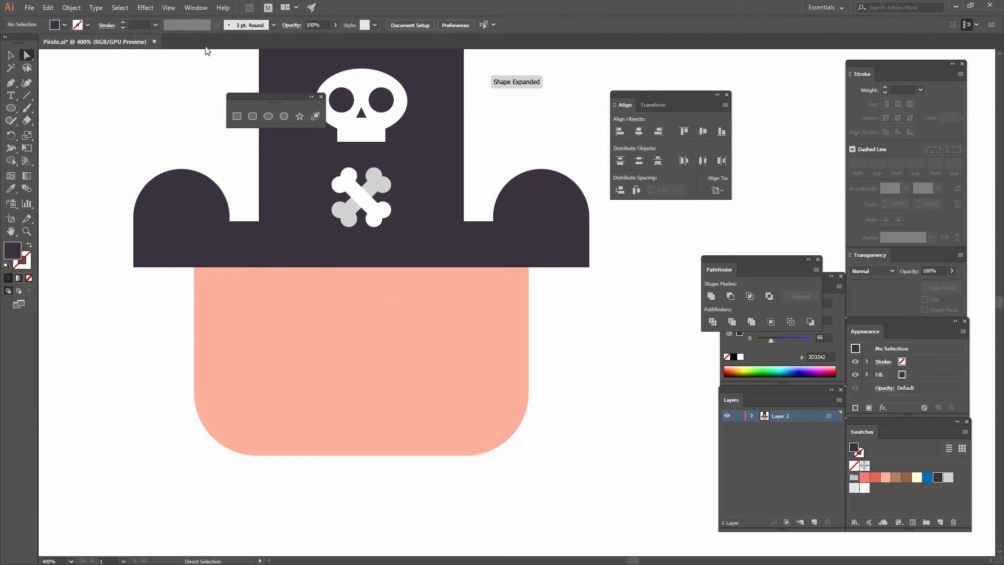
pyautogui.click(318, 369)
pyautogui.keyDown('shift'); pyautogui.click(443, 370); pyautogui.keyUp('shift')
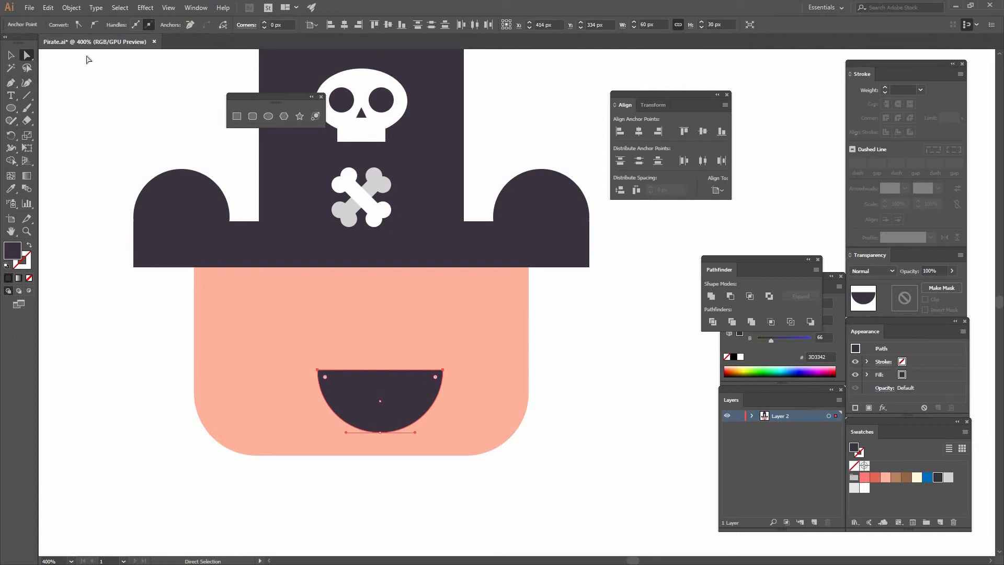
# Draw a horizontal line about 164 px long across the face just below the hat, with the dark 3D3342 colour as its stroke.
pyautogui.click(27, 95)
pyautogui.moveTo(190, 296); pyautogui.dragTo(533, 296)
pyautogui.click(28, 268)
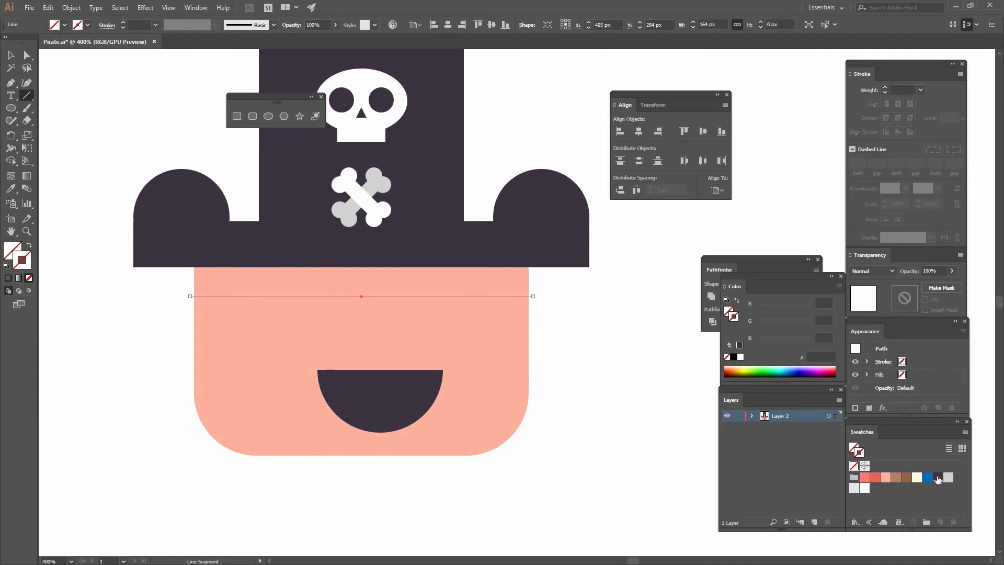
pyautogui.click(937, 476)
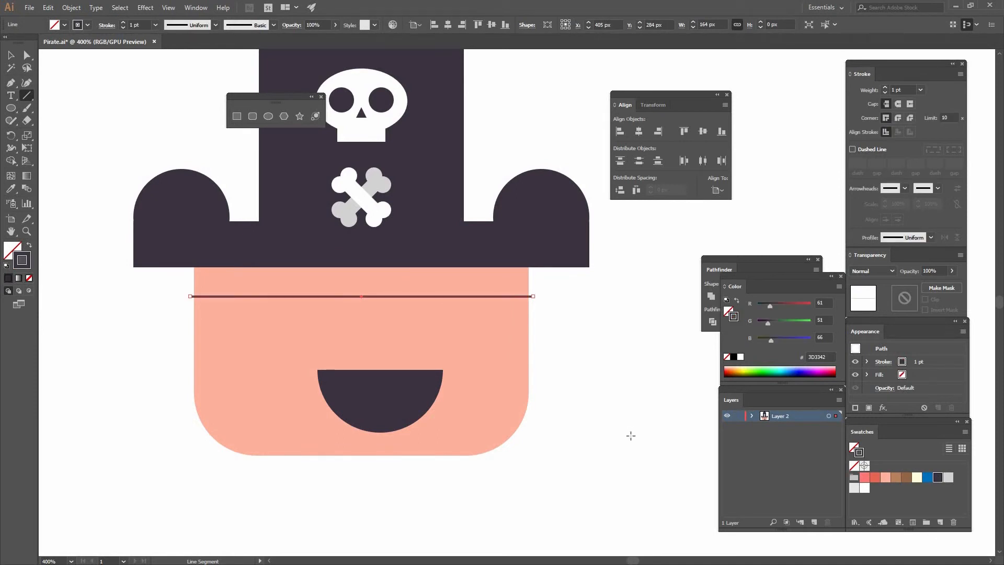
# Set the strap line's stroke weight to 5 pt and give it round caps.
pyautogui.click(920, 91)
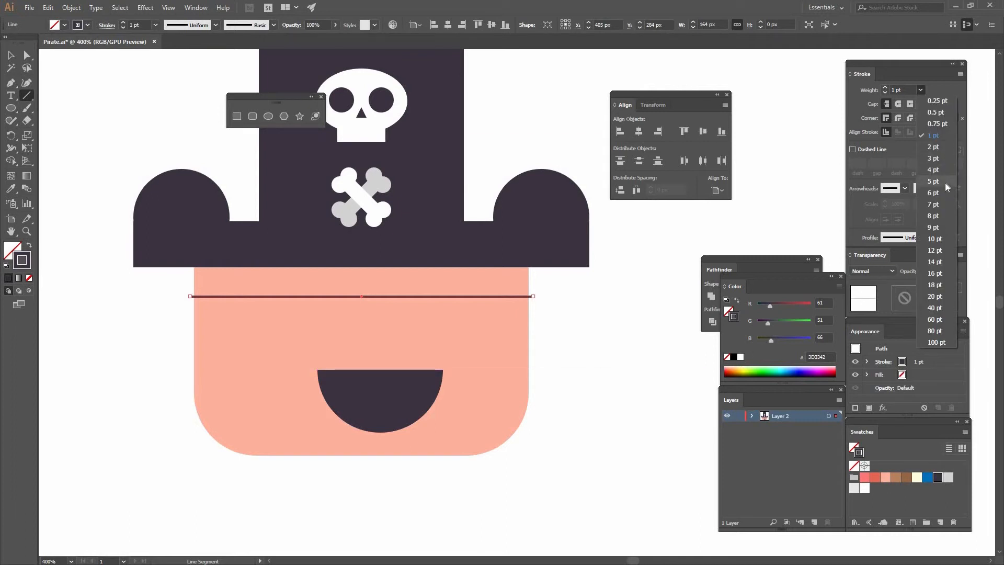
pyautogui.click(946, 158)
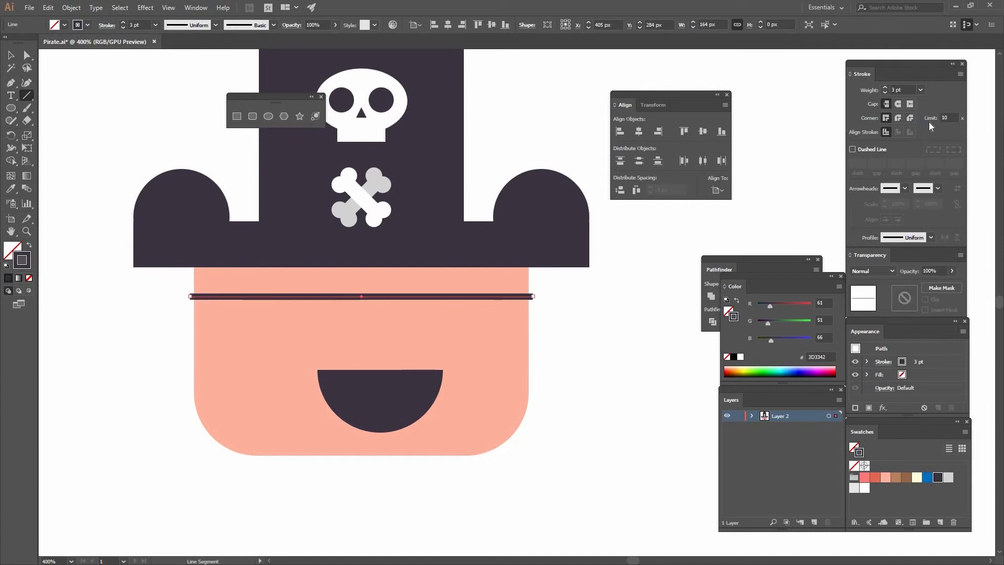
pyautogui.click(920, 90)
pyautogui.click(940, 180)
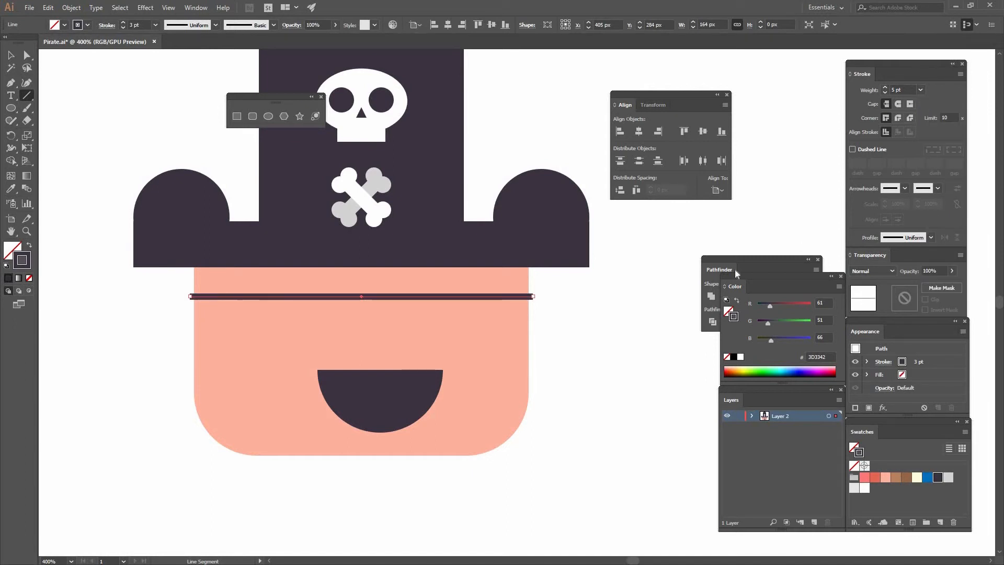
pyautogui.click(896, 106)
# Select the strap line together with the face, making the face the key object for alignment.
pyautogui.press('v')
pyautogui.keyDown('shift'); pyautogui.click(277, 341); pyautogui.keyUp('shift')
pyautogui.moveTo(152, 295); pyautogui.dragTo(249, 330)
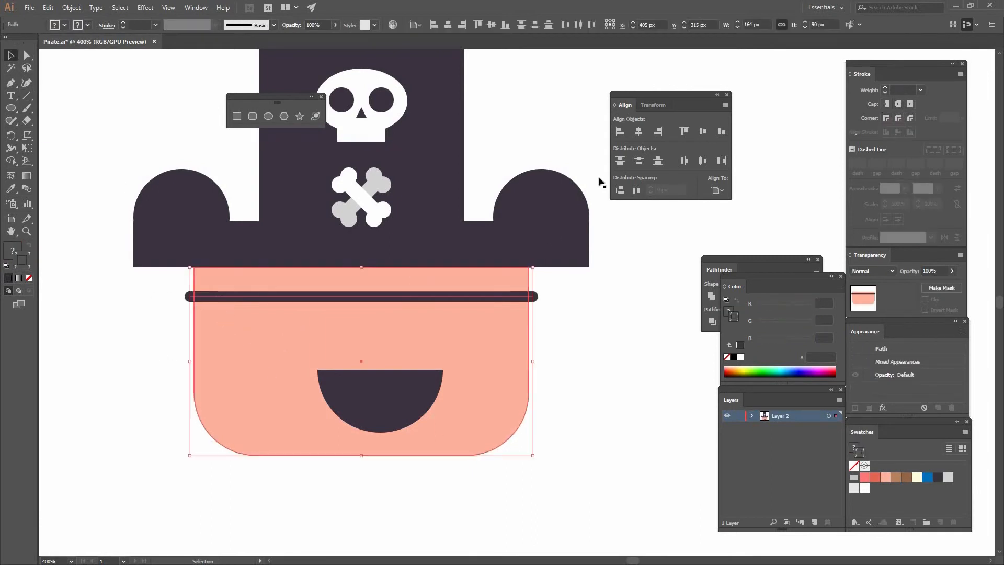
pyautogui.click(568, 314)
# Move the dark half circle up against the strap line, on the right half of the face, as the eye patch.
pyautogui.moveTo(397, 380); pyautogui.dragTo(470, 310)
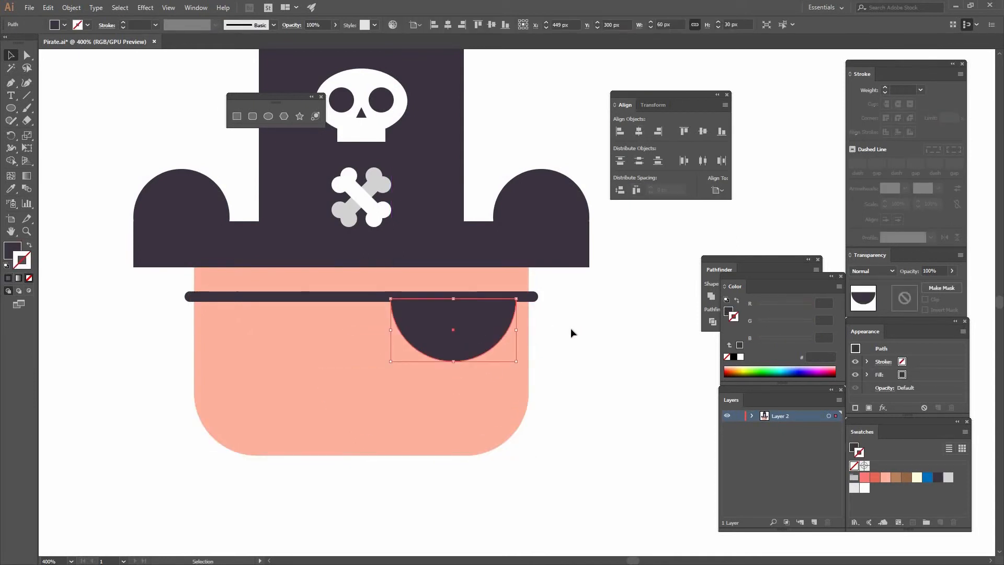
pyautogui.click(523, 315)
pyautogui.click(559, 316)
pyautogui.moveTo(434, 303); pyautogui.dragTo(429, 304)
pyautogui.hotkey('ctrl', 'shift', 'a')
pyautogui.click(280, 116)
pyautogui.press('l')
pyautogui.click(301, 335)
pyautogui.click(320, 120)
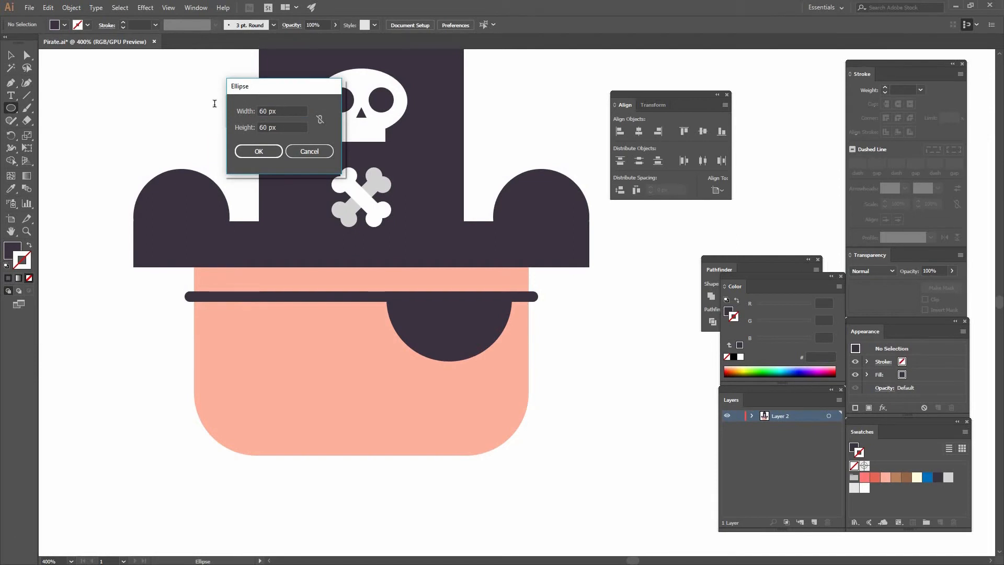
pyautogui.press('Tab')
pyautogui.press('Tab')
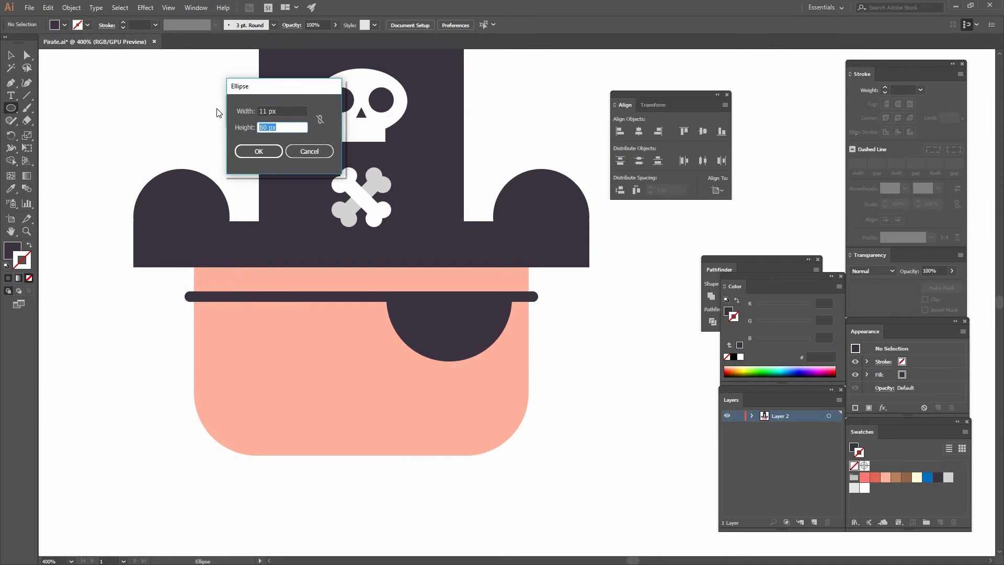
pyautogui.press('Return')
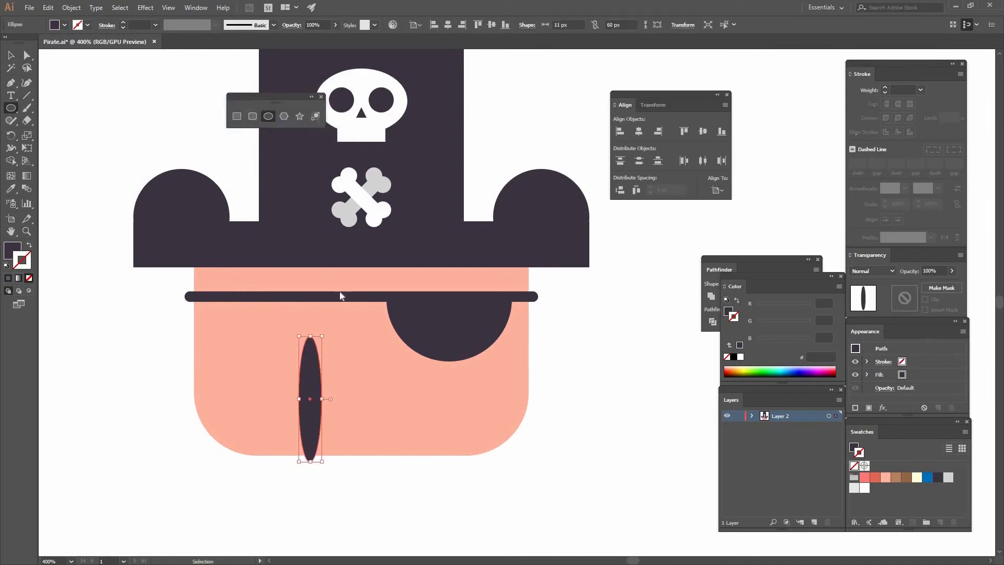
pyautogui.hotkey('ctrl', 'z')
# Create a dark 11 x 13 px ellipse and place it as the eye on the side of the face without the patch.
pyautogui.click(331, 305)
pyautogui.press('Tab')
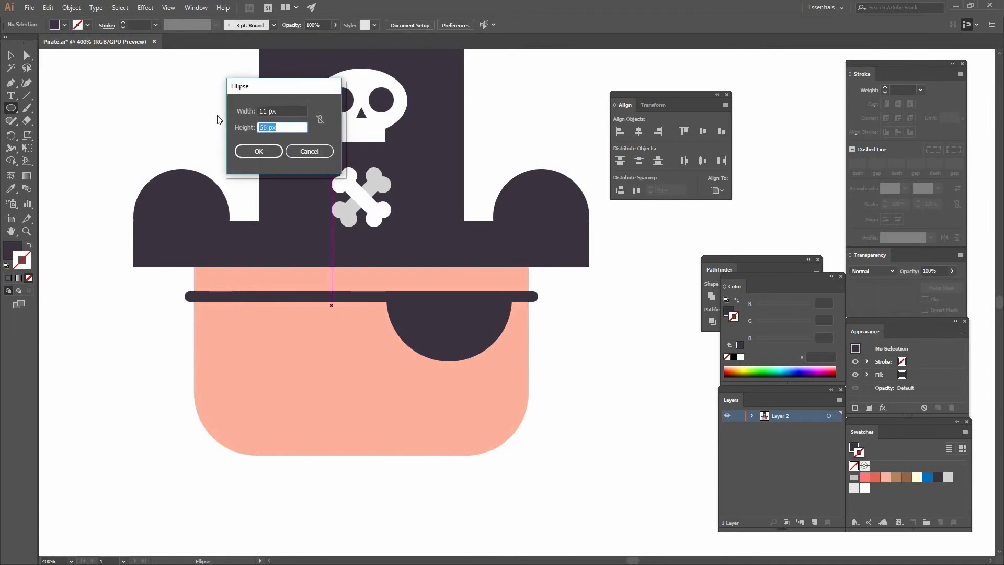
pyautogui.write('13')
pyautogui.press('Return')
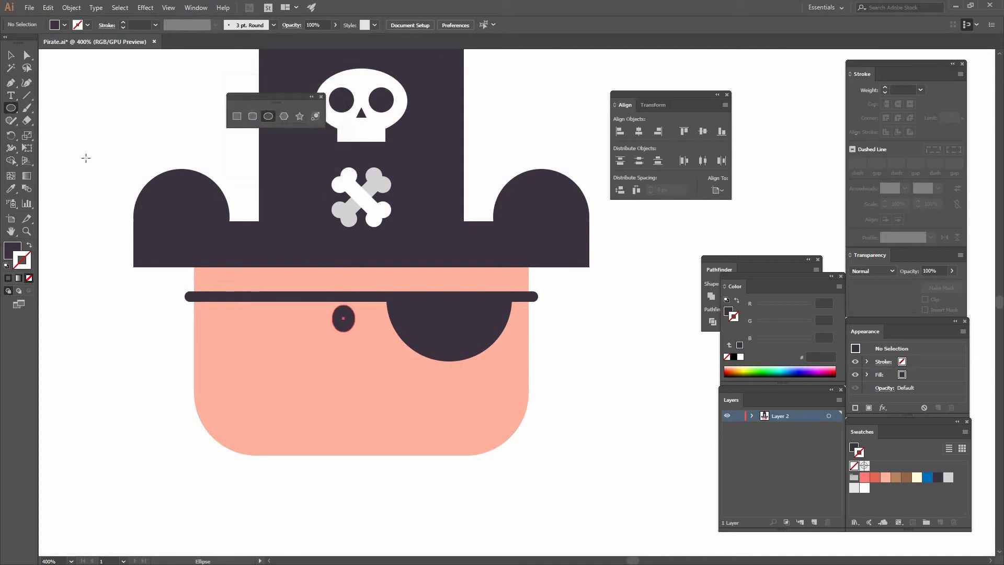
pyautogui.click(11, 55)
pyautogui.moveTo(343, 319); pyautogui.dragTo(289, 331)
pyautogui.click(271, 344)
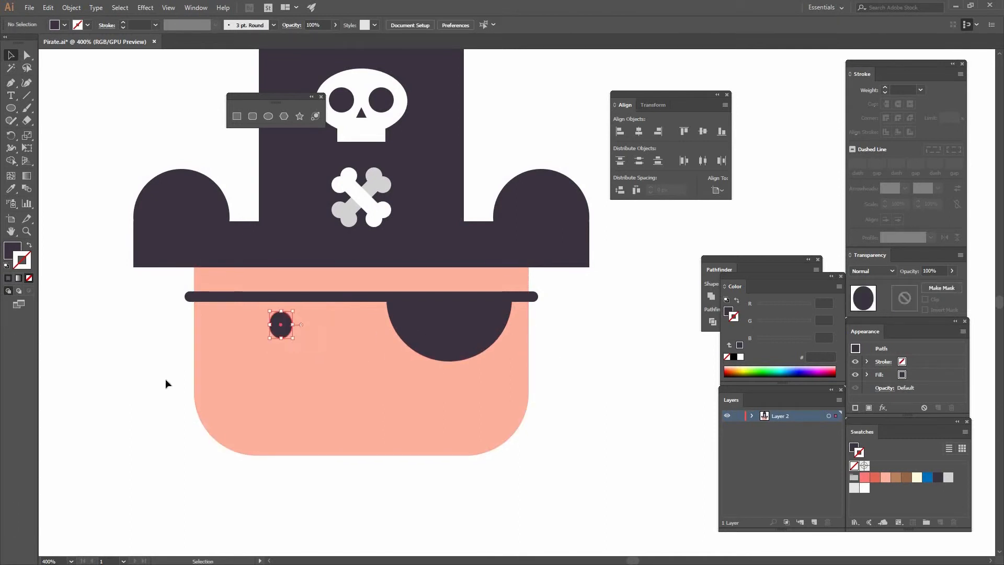
pyautogui.click(166, 381)
# Create a 34 x 34 px circle on the lower middle of the face, between the eye and the patch.
pyautogui.click(268, 116)
pyautogui.click(340, 357)
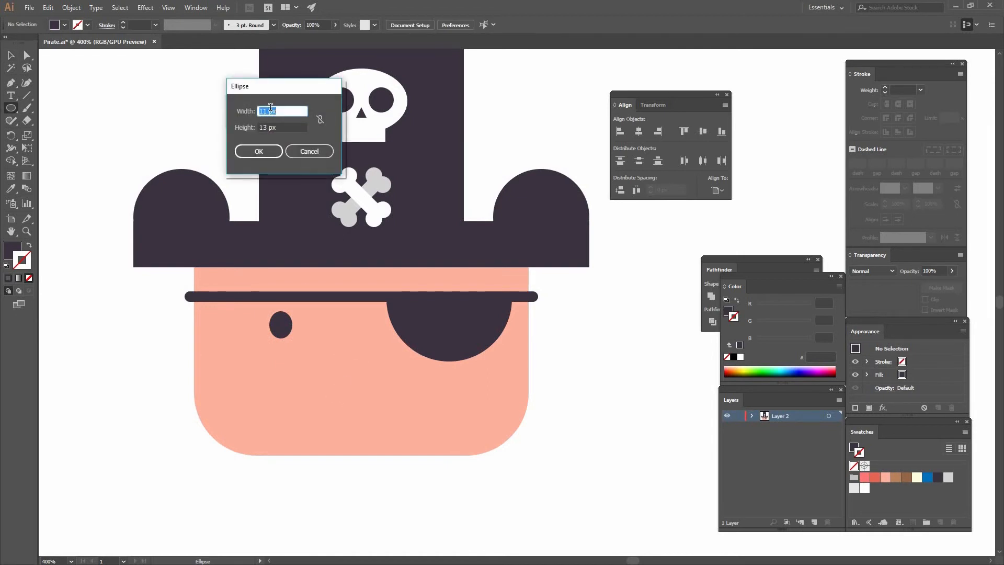
pyautogui.write('34')
pyautogui.press('Tab')
pyautogui.write('34')
pyautogui.click(320, 122)
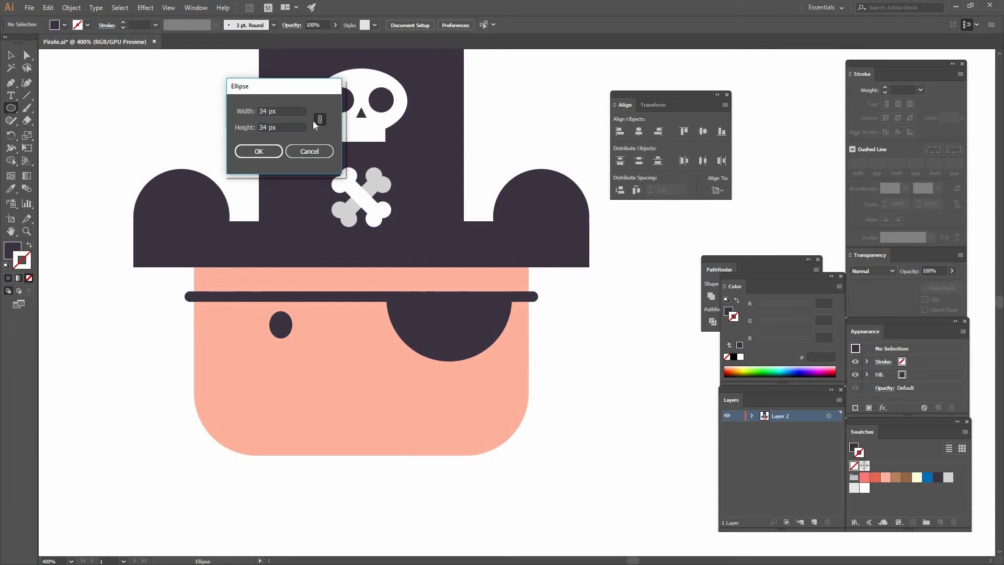
pyautogui.click(258, 151)
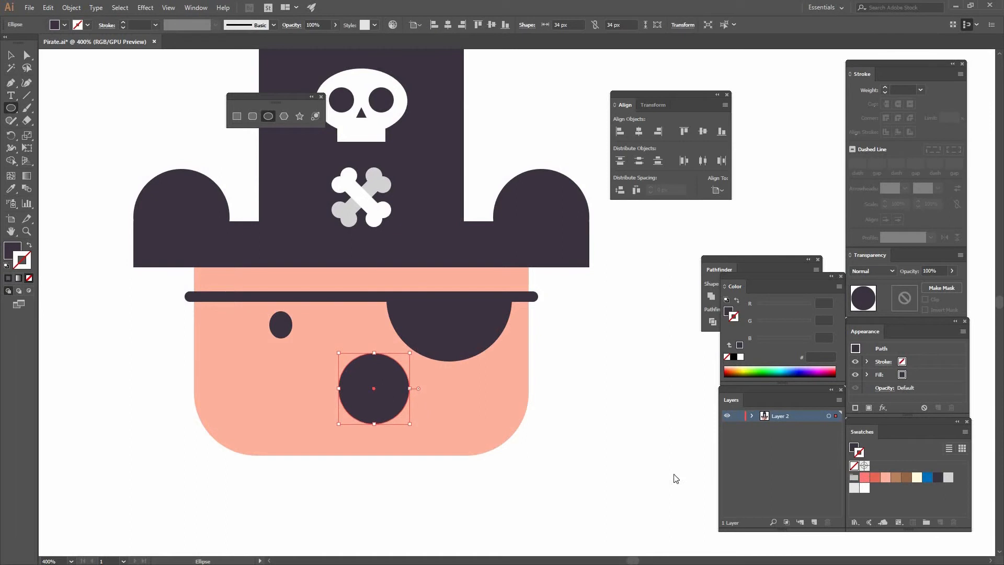
# Give the circle no fill and a coral E86856 stroke with a weight of 3 pt.
pyautogui.click(875, 476)
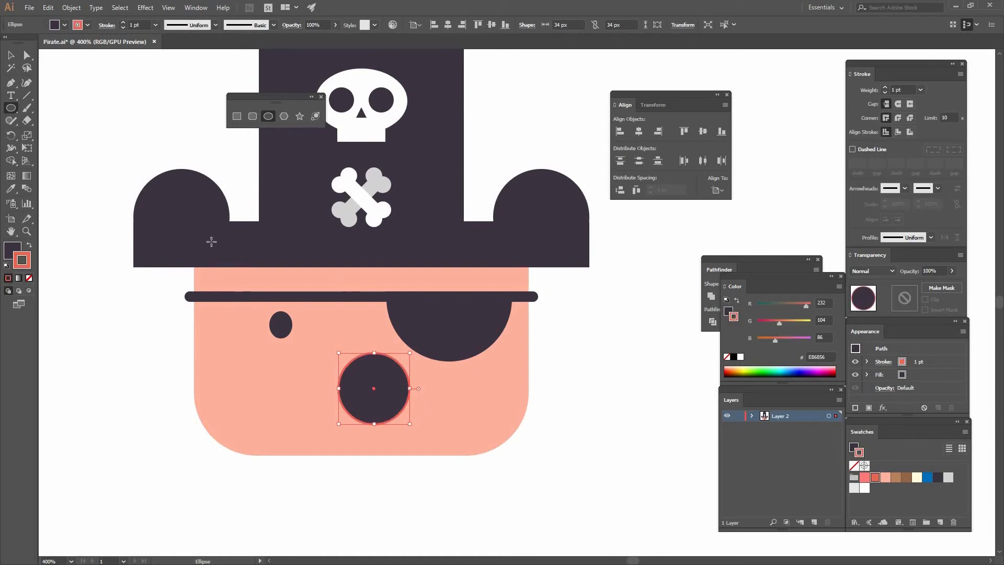
pyautogui.press('x')
pyautogui.press('/')
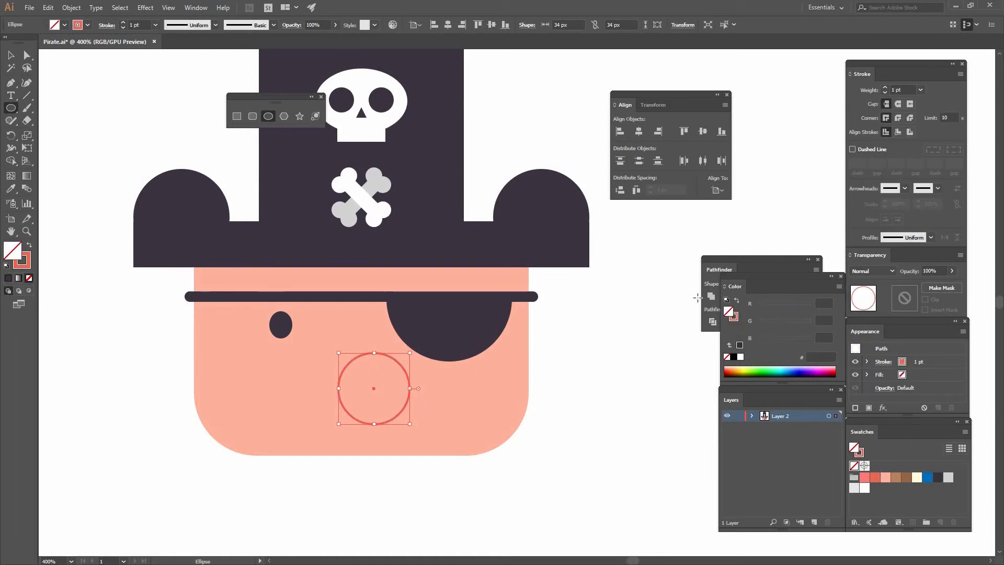
pyautogui.click(920, 90)
pyautogui.click(936, 213)
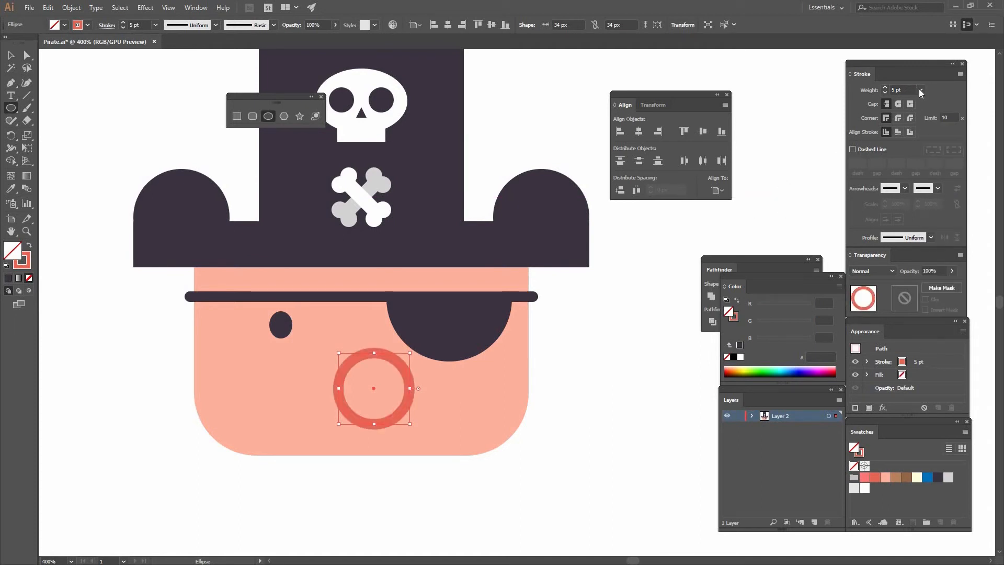
pyautogui.click(919, 90)
pyautogui.click(935, 157)
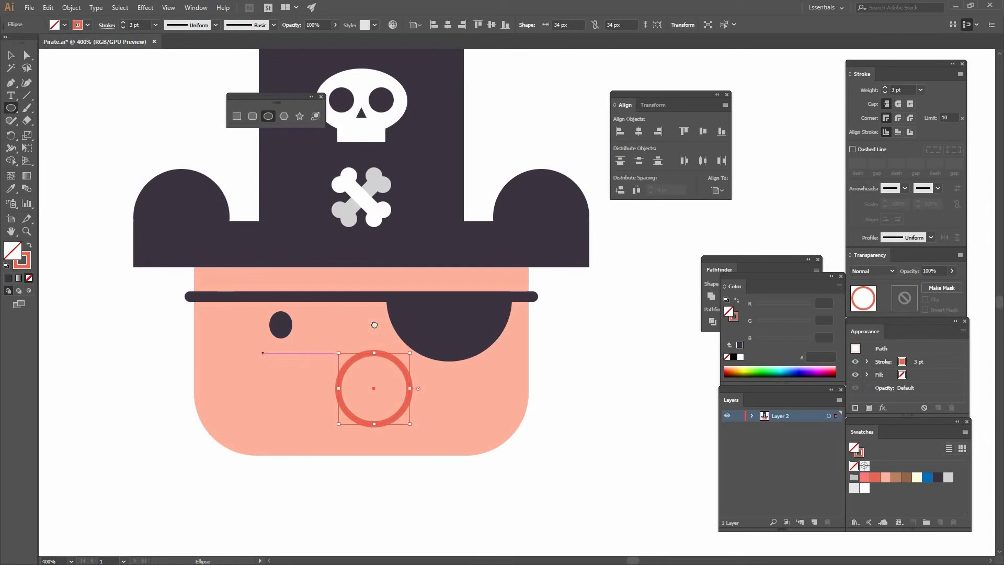
# Draw a vertical guide line about 79 px long with the Pen tool and place it across the right part of the circle.
pyautogui.scroll(-5, 389, 242)
pyautogui.hscroll(-2, 390, 242)
pyautogui.hotkey('ctrl', '+')
pyautogui.moveTo(366, 261); pyautogui.dragTo(219, 257)
pyautogui.click(10, 83)
pyautogui.click(409, 181)
pyautogui.click(410, 428)
pyautogui.press('ctrl')
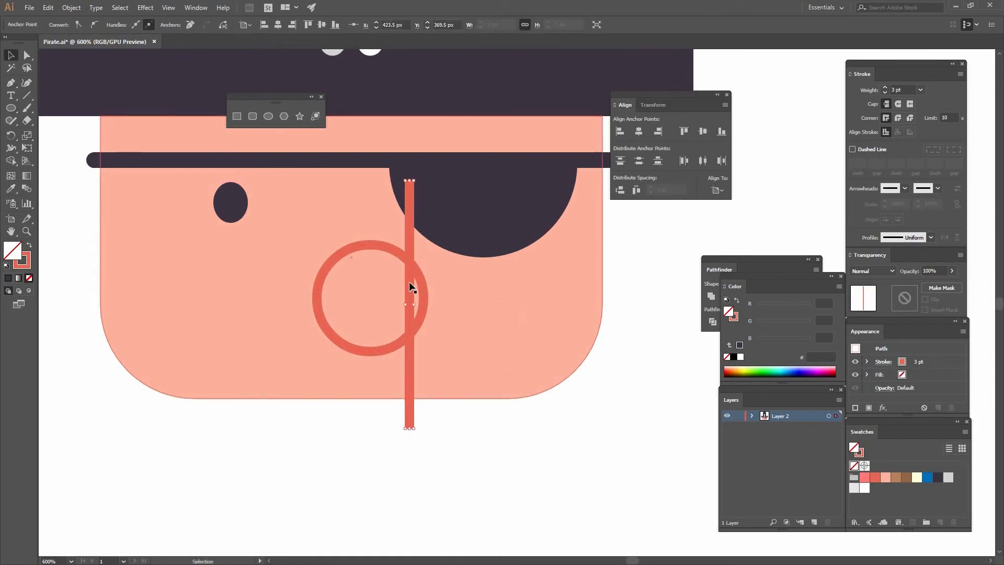
pyautogui.moveTo(408, 285); pyautogui.dragTo(402, 296)
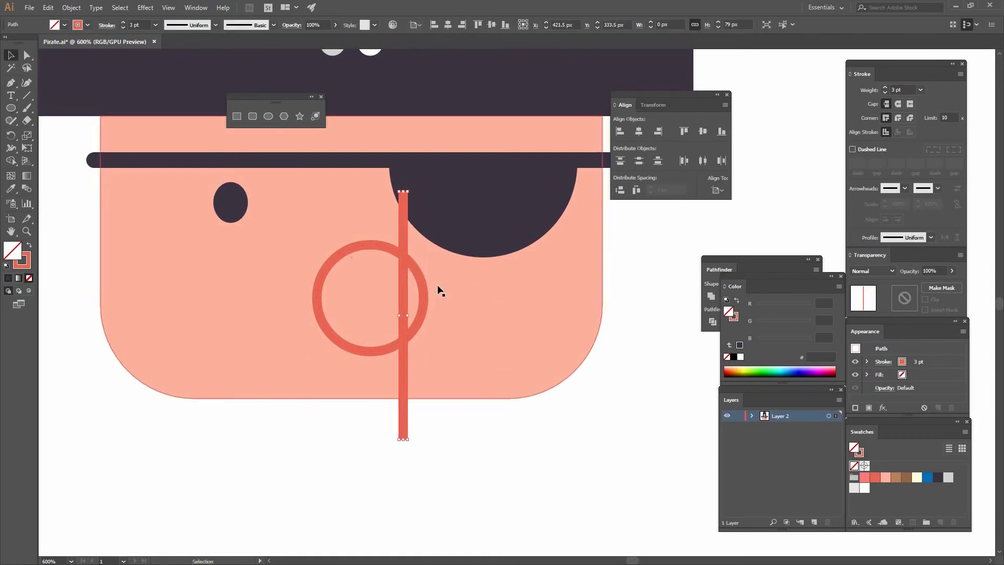
# Bring the nose circle to the front and enter isolation mode on it.
pyautogui.click(420, 278)
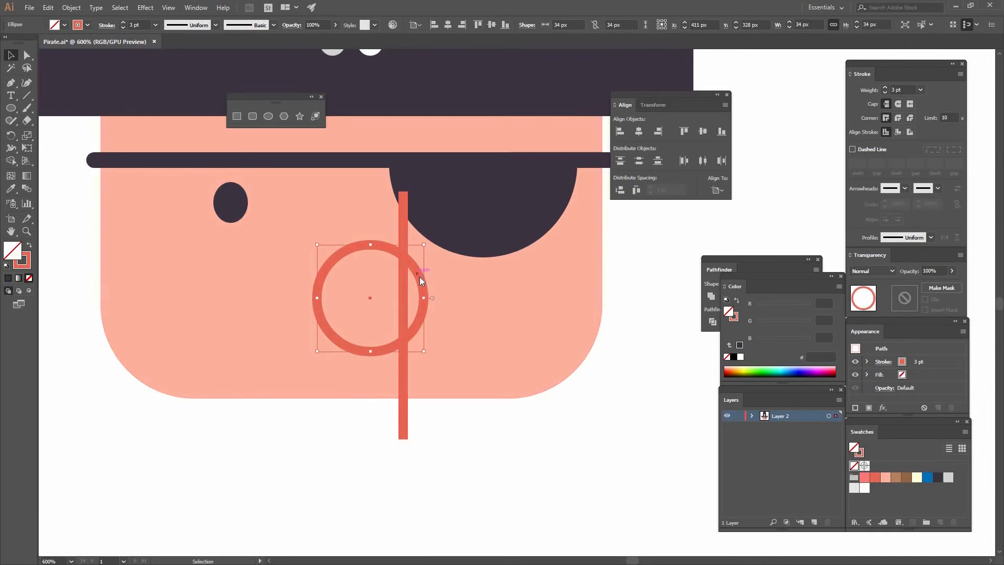
pyautogui.rightClick(418, 272)
pyautogui.moveTo(450, 433)
pyautogui.click(316, 435)
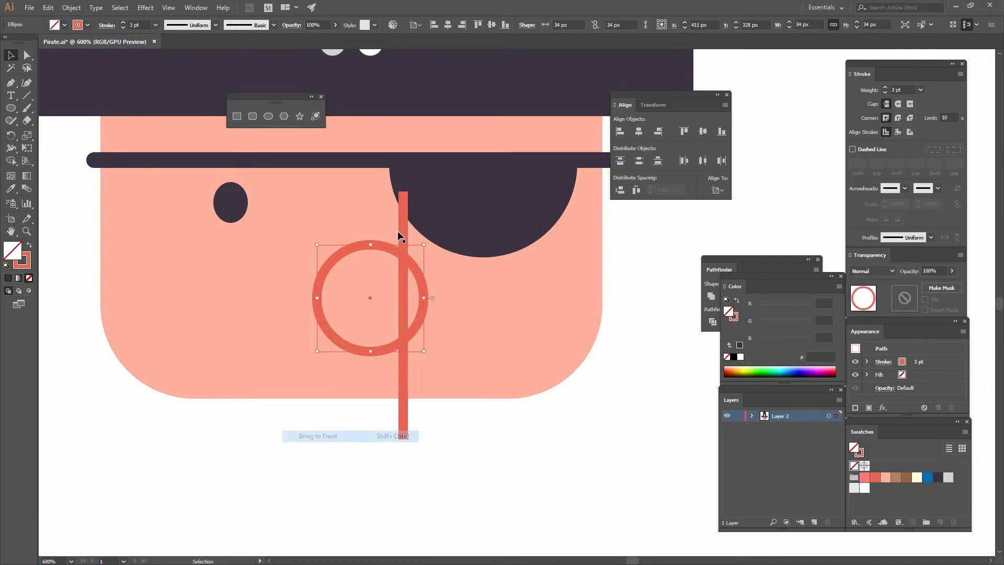
pyautogui.doubleClick(407, 259)
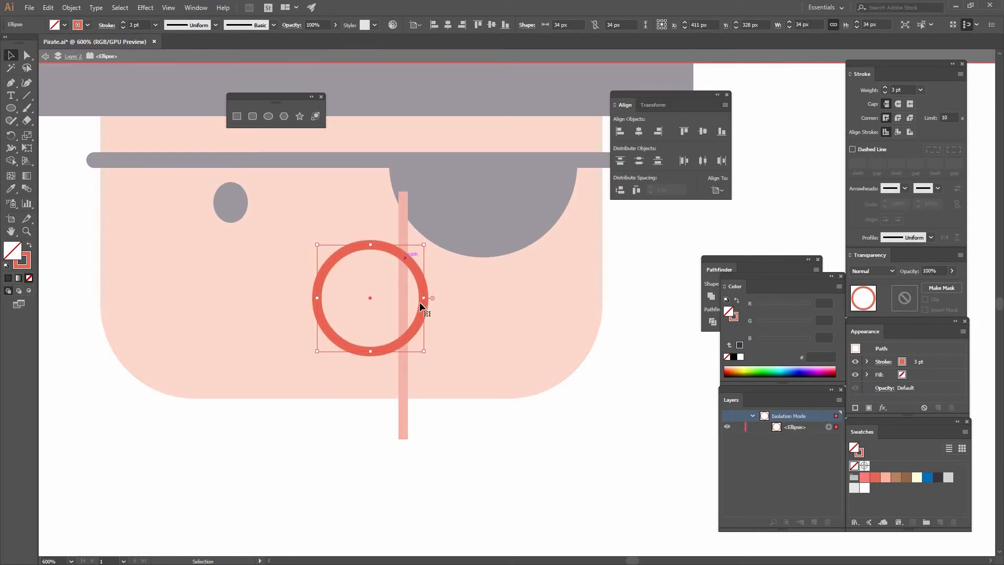
# Cut the circle with the Scissors tool where it crosses the vertical line and delete the right-hand arc.
pyautogui.click(30, 120)
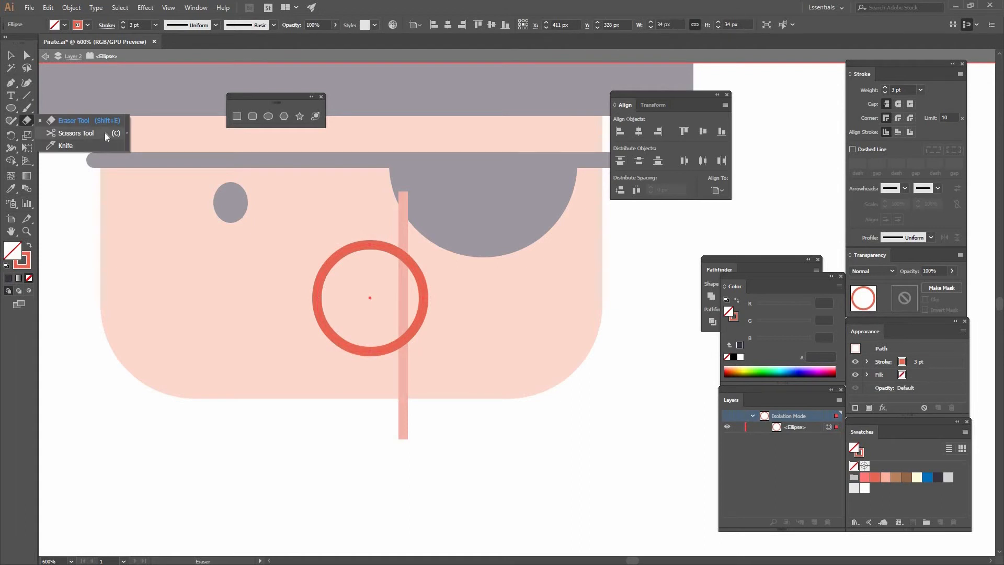
pyautogui.click(117, 133)
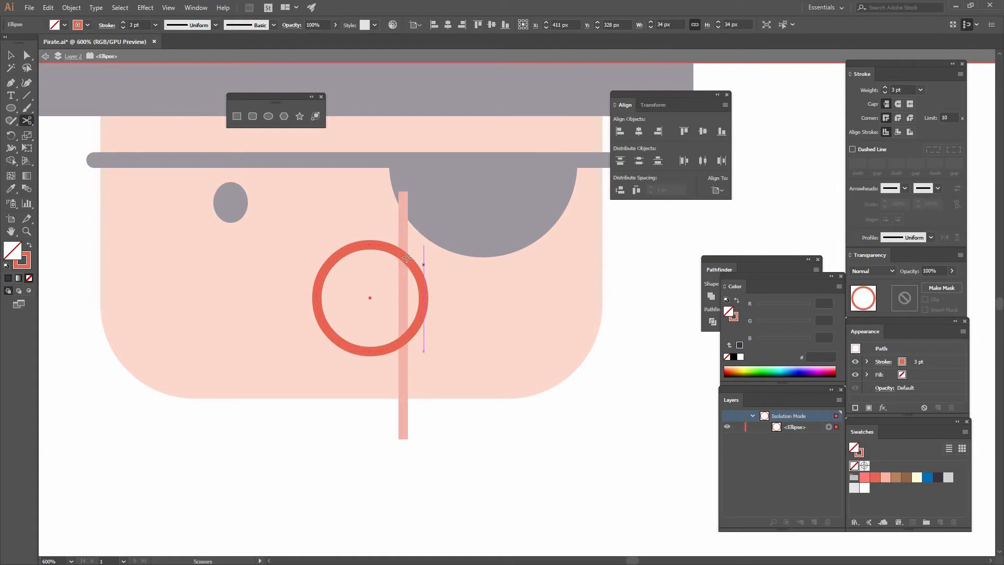
pyautogui.click(414, 324)
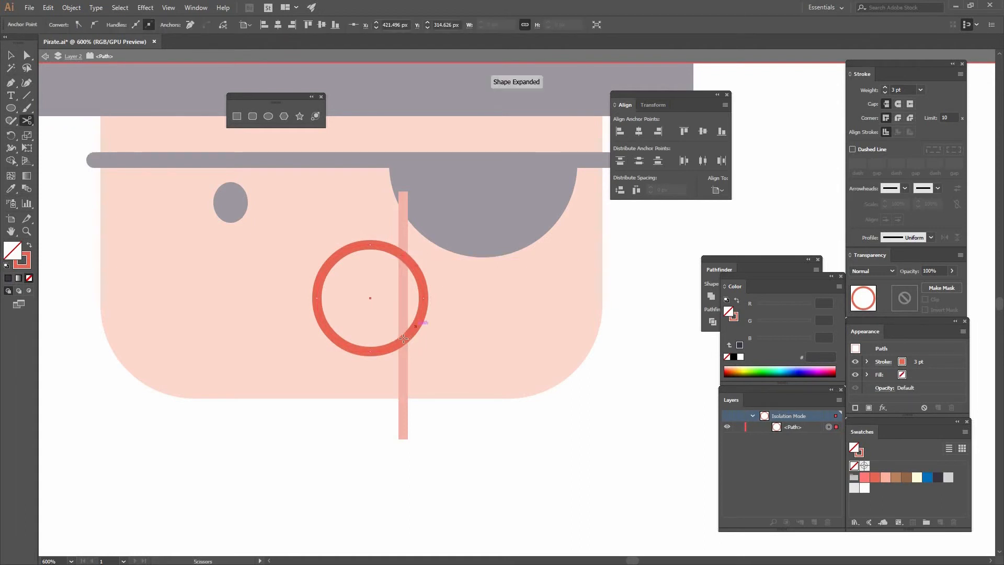
pyautogui.click(402, 340)
pyautogui.press('v')
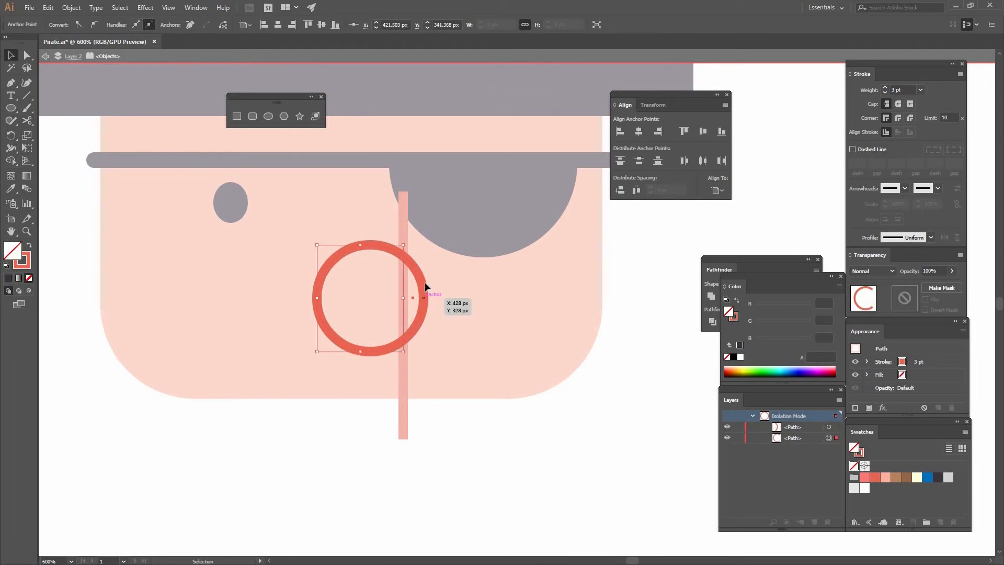
pyautogui.click(412, 272)
pyautogui.press('Delete')
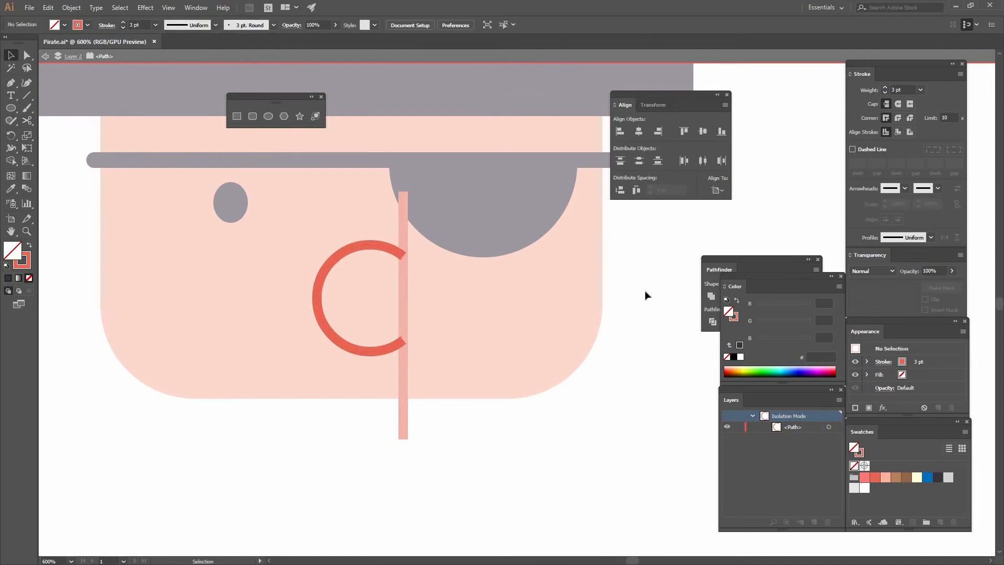
# Exit isolation mode and delete the vertical guide line.
pyautogui.doubleClick(645, 290)
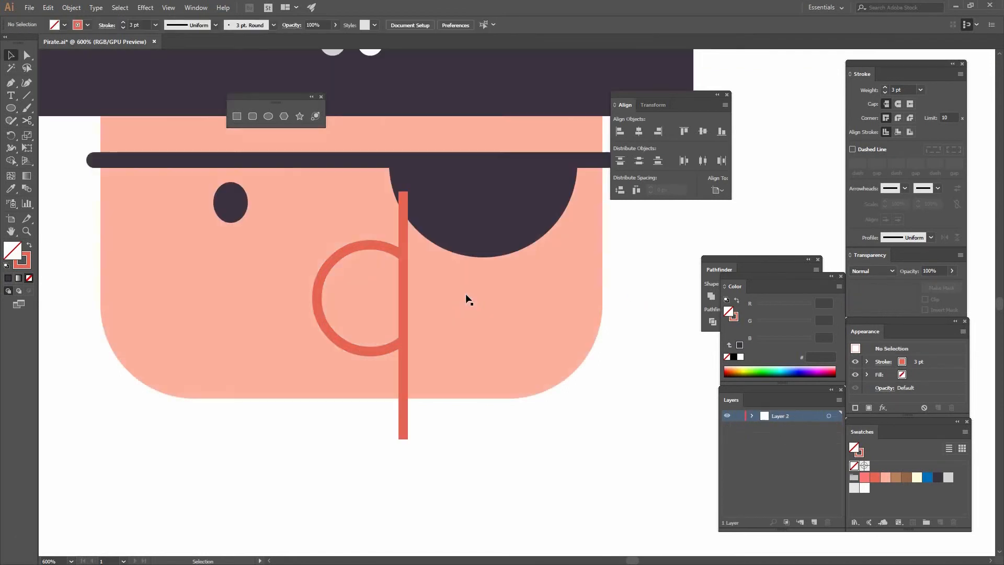
pyautogui.click(404, 269)
pyautogui.press('Delete')
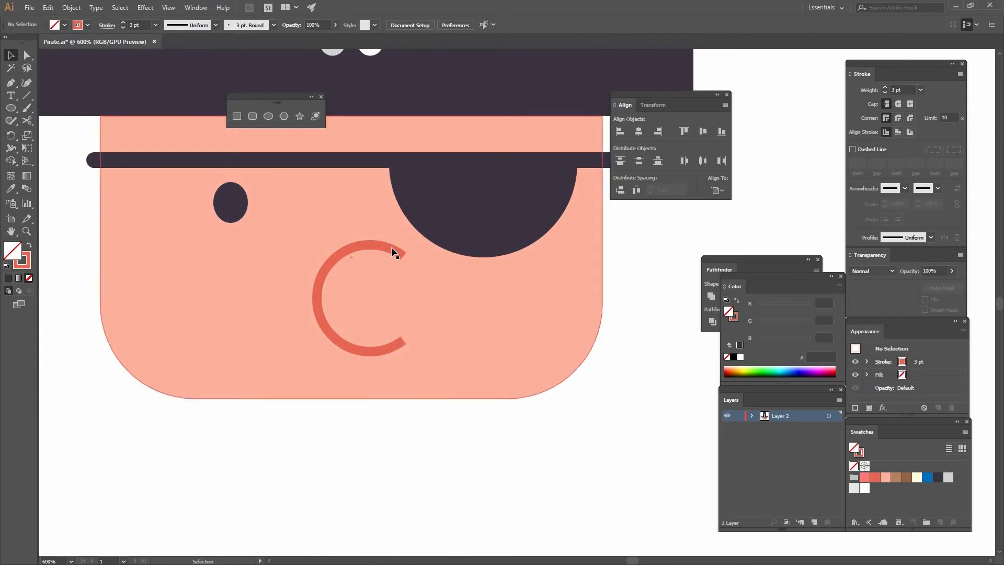
# Center the open nose arc horizontally on the face.
pyautogui.click(389, 249)
pyautogui.keyDown('shift'); pyautogui.click(547, 300); pyautogui.keyUp('shift')
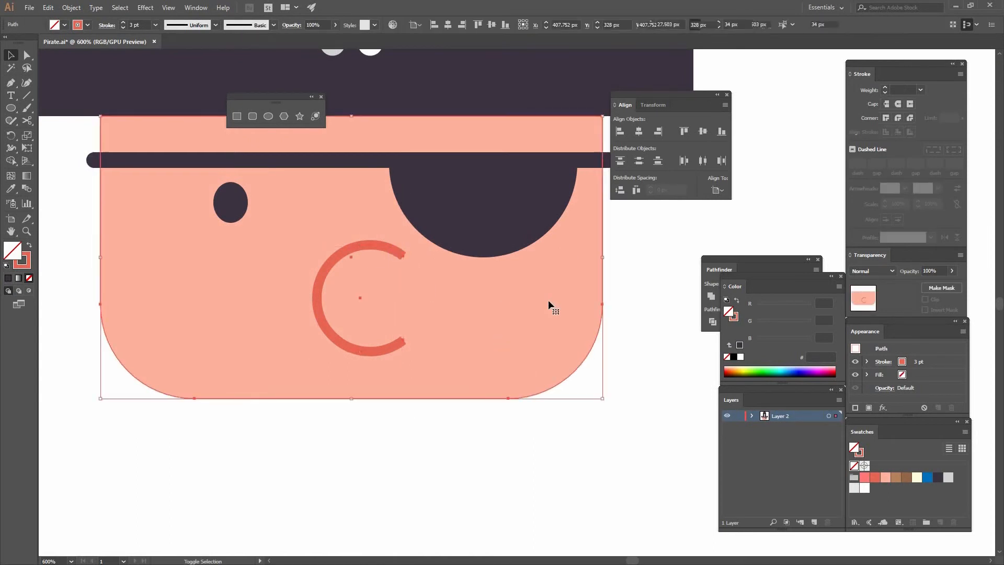
pyautogui.click(638, 132)
pyautogui.click(611, 271)
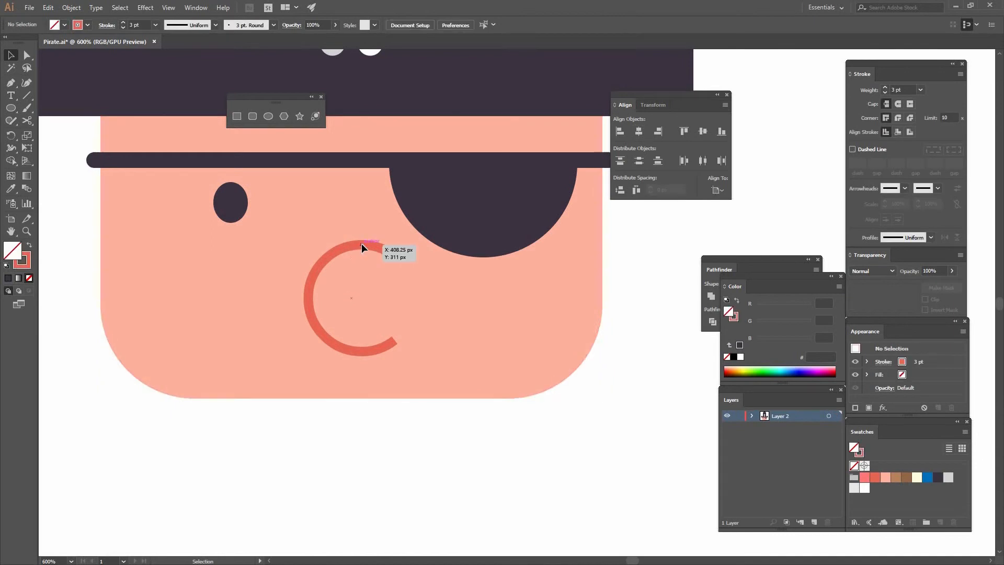
# Move the nose arc up to start beside the eye patch and shift the eye slightly closer to the nose.
pyautogui.moveTo(365, 229); pyautogui.dragTo(366, 217)
pyautogui.moveTo(369, 223); pyautogui.dragTo(369, 223)
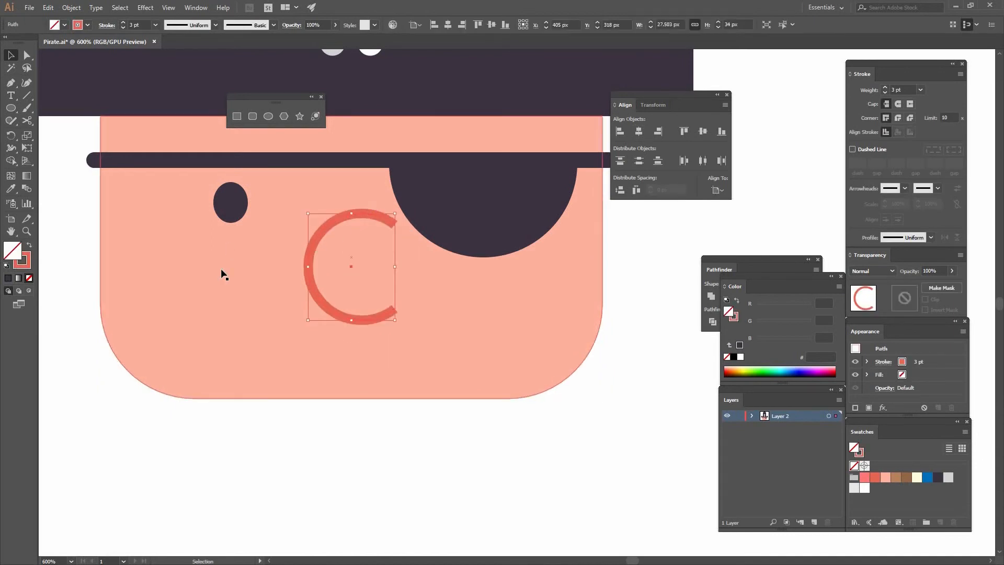
pyautogui.moveTo(239, 208); pyautogui.dragTo(258, 208)
# Change the nose arc's stroke color to the pink FF7878 swatch.
pyautogui.hotkey('ctrl', 'shift', 'a')
pyautogui.click(357, 306)
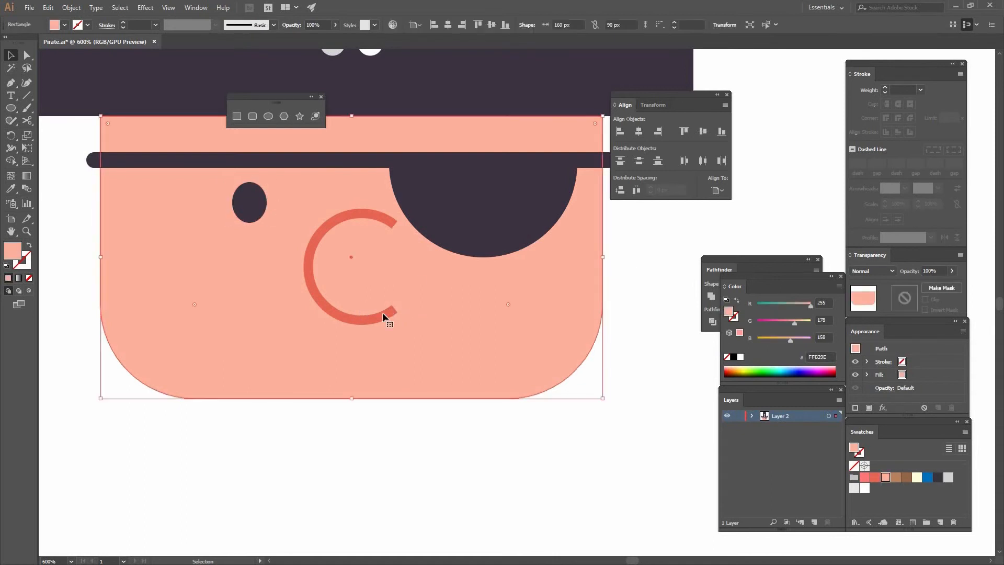
pyautogui.click(384, 317)
pyautogui.press('x')
pyautogui.click(864, 477)
pyautogui.click(610, 280)
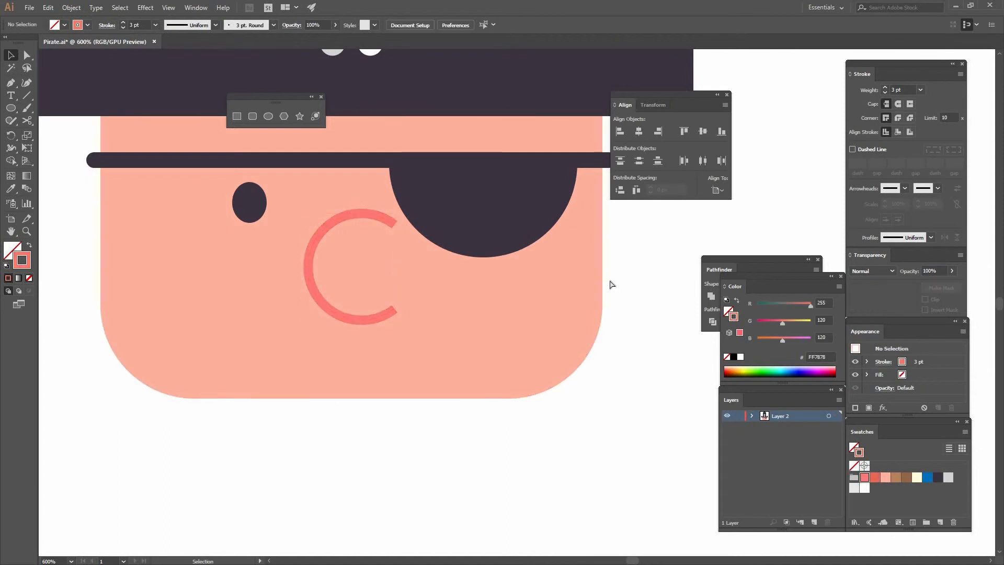
# Create a 60 x 64 px rectangle below the face for the pirate's body.
pyautogui.hotkey('ctrl', '-')
pyautogui.hotkey('ctrl', '-')
pyautogui.scroll(-1, 596, 283)
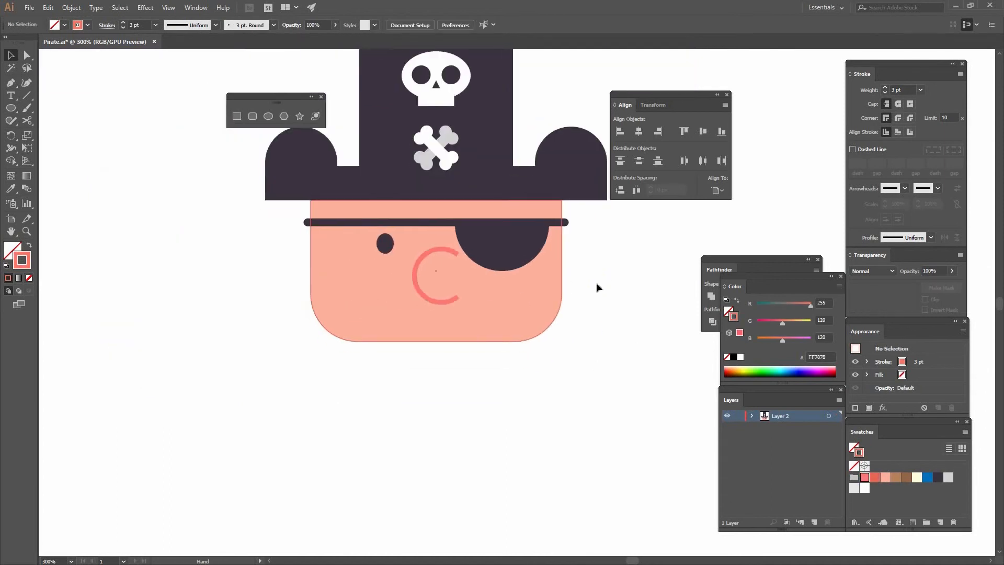
pyautogui.click(238, 118)
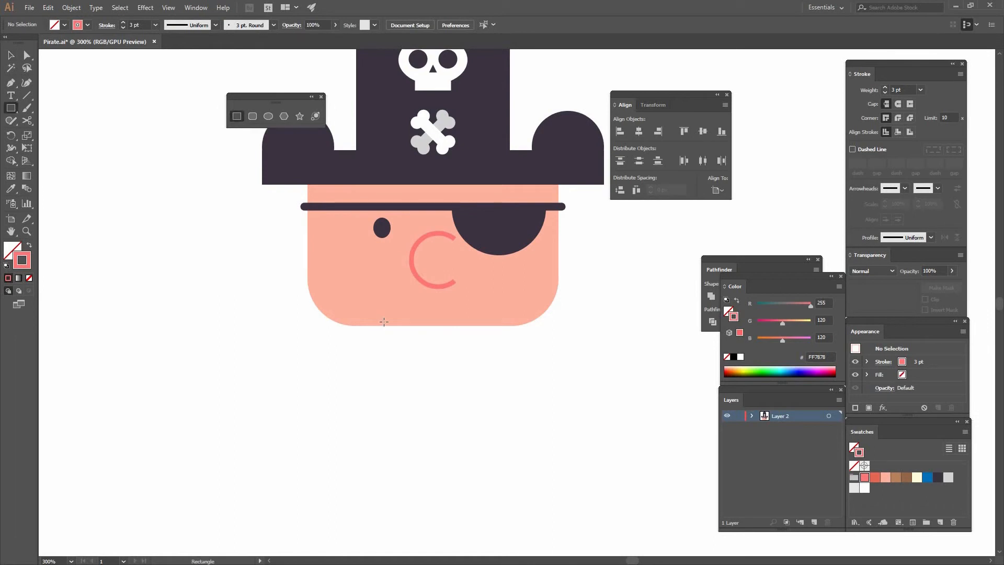
pyautogui.click(382, 318)
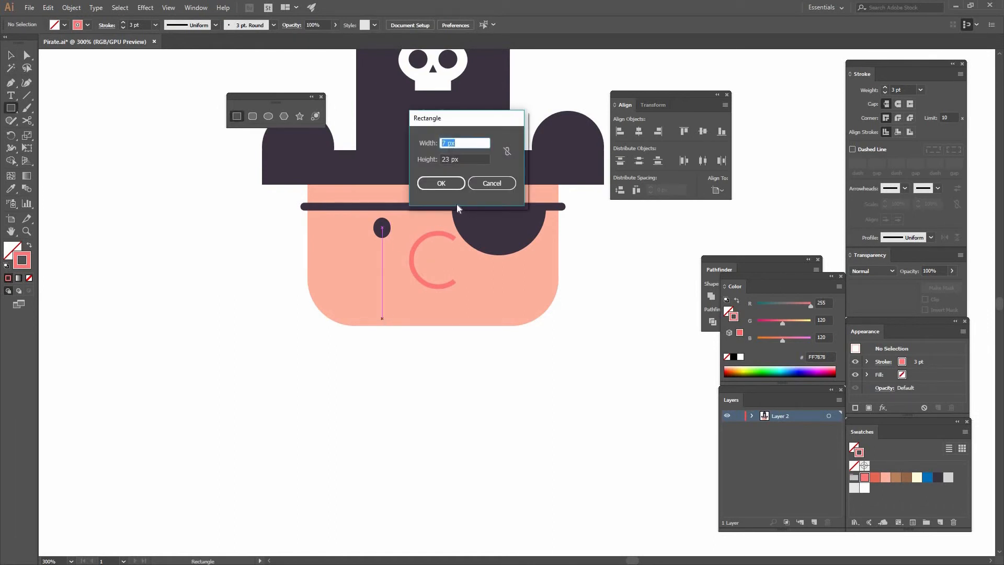
pyautogui.write('60')
pyautogui.press('Tab')
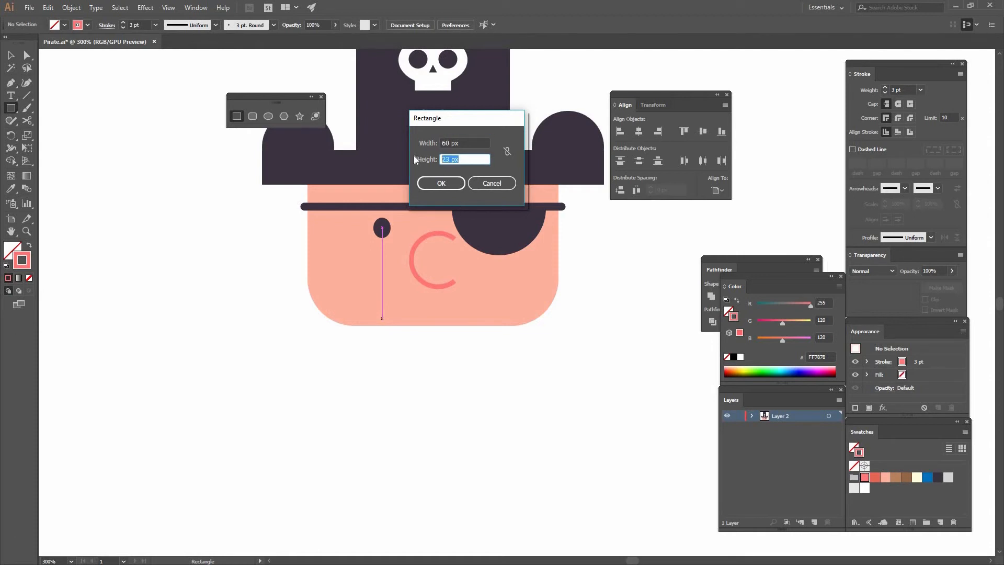
pyautogui.write('64')
pyautogui.press('Return')
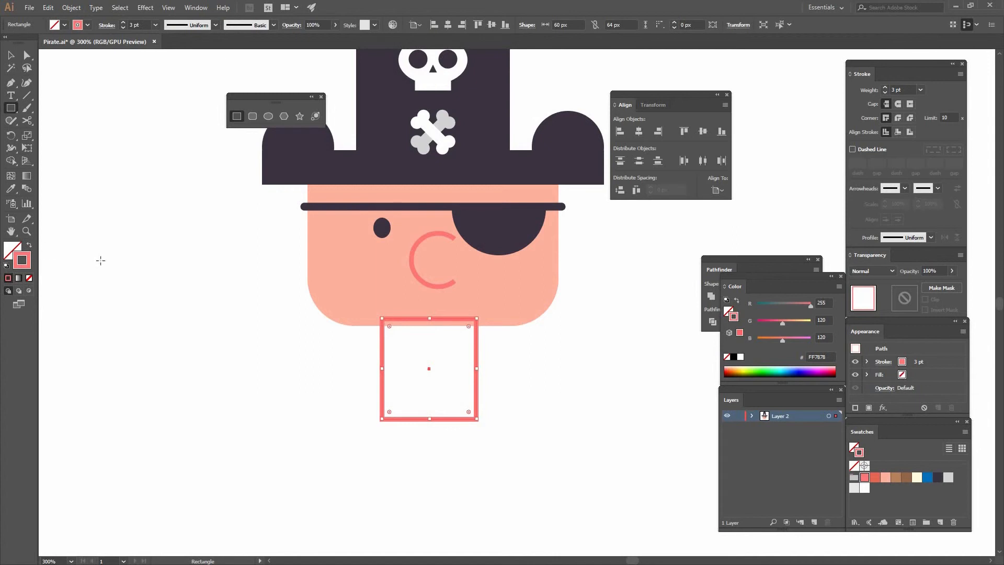
# Swap the rectangle's stroke color to its fill, place it against the bottom of the face and center it horizontally on the face.
pyautogui.hotkey('shift', 'x')
pyautogui.press('v')
pyautogui.moveTo(457, 384); pyautogui.dragTo(512, 300)
pyautogui.keyDown('shift'); pyautogui.click(494, 288); pyautogui.keyUp('shift')
pyautogui.click(526, 246)
pyautogui.click(622, 192)
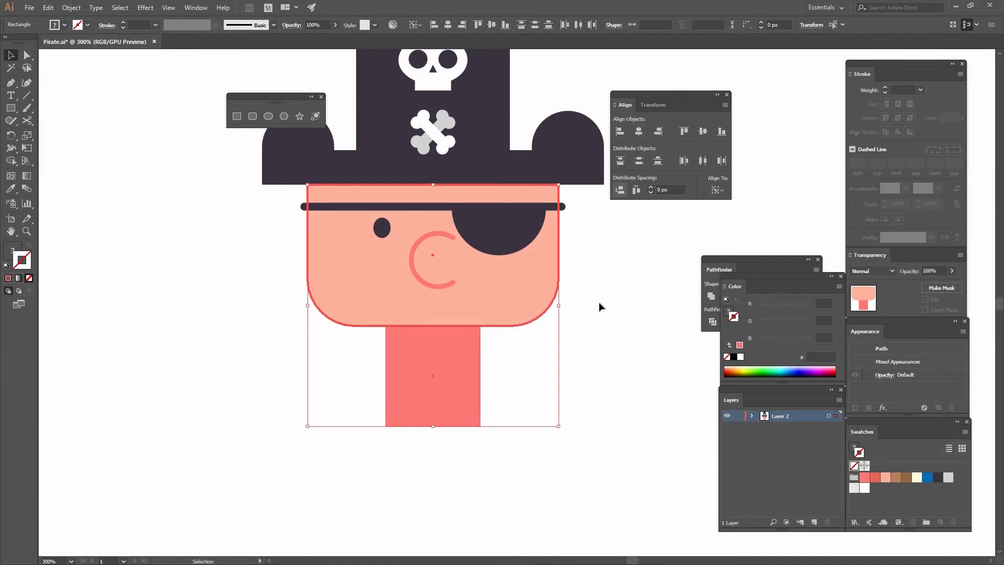
pyautogui.click(507, 353)
# Draw a curved arm path with the Pen tool from the body's upper left corner downward, with a stroke and no fill.
pyautogui.scroll(-3, 512, 285)
pyautogui.click(11, 84)
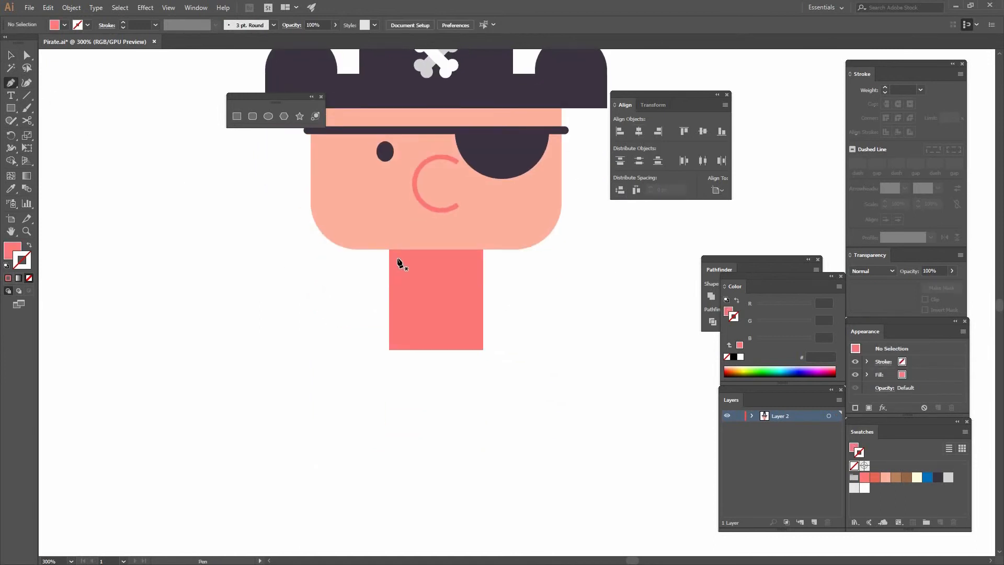
pyautogui.click(397, 258)
pyautogui.moveTo(356, 349); pyautogui.dragTo(348, 402)
pyautogui.hotkey('ctrl', 'z')
pyautogui.moveTo(368, 345); pyautogui.dragTo(366, 407)
pyautogui.hotkey('shift', 'x')
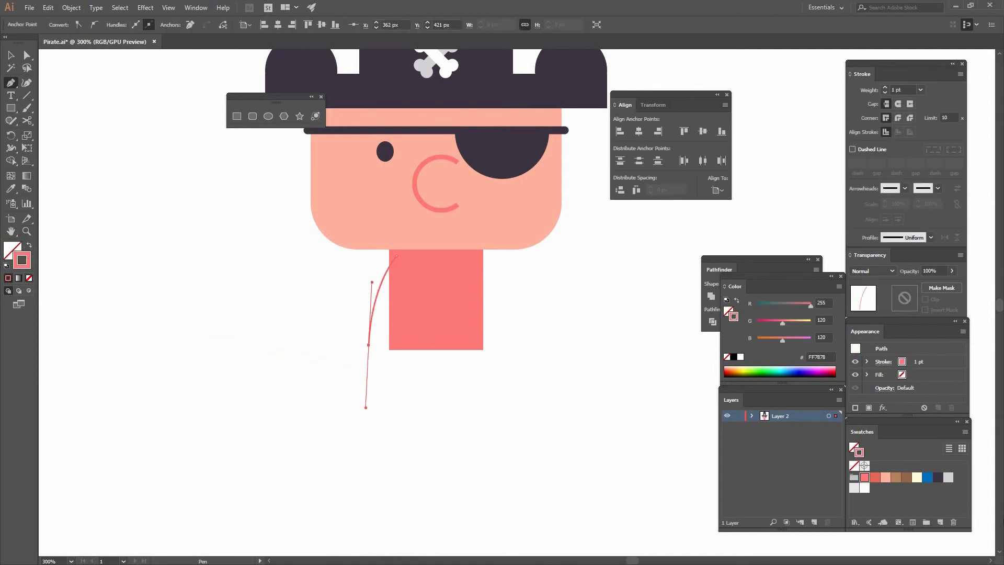
# Give the arm path a skin-colored FFB29E stroke with a 10 pt weight and round caps.
pyautogui.click(884, 476)
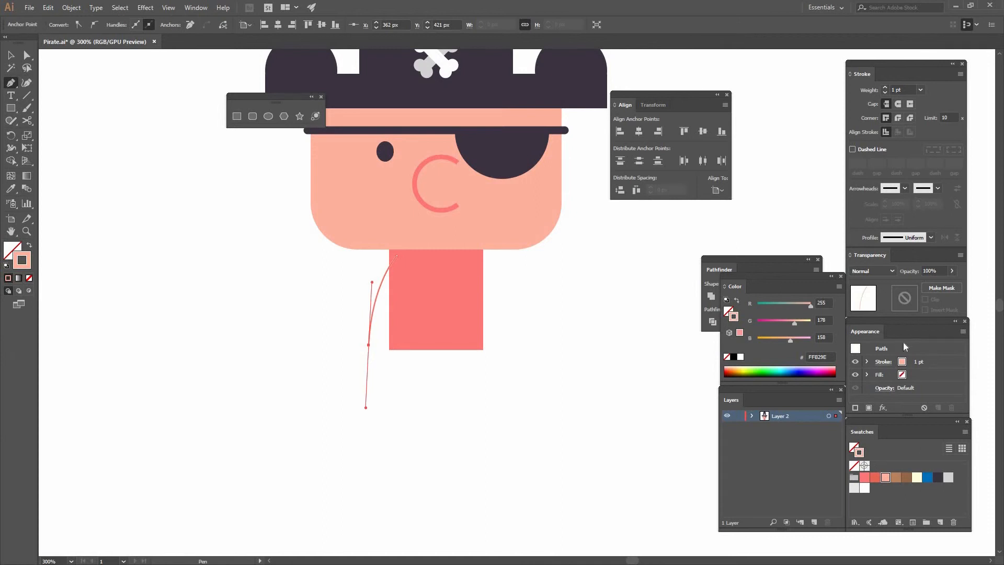
pyautogui.click(920, 90)
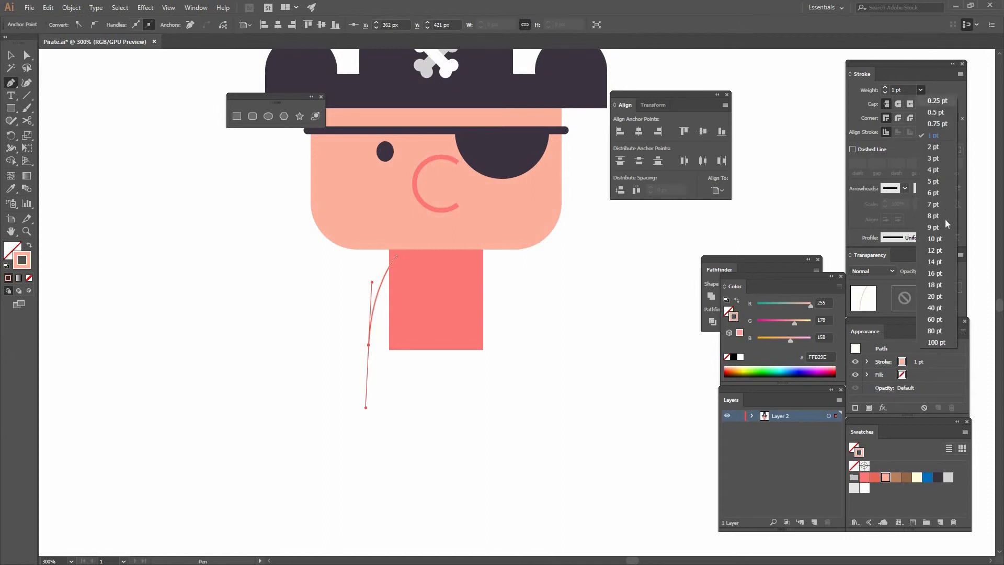
pyautogui.click(935, 227)
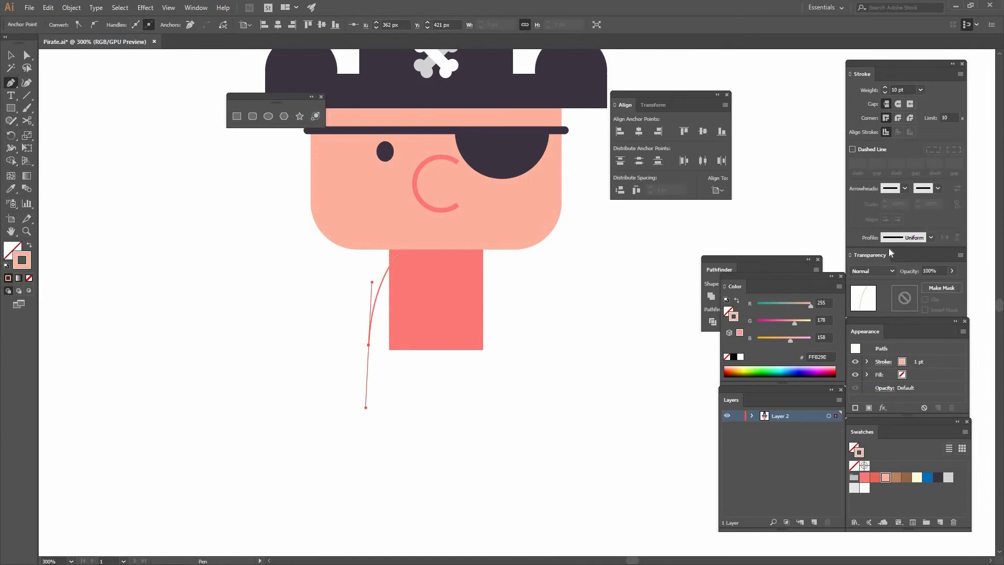
pyautogui.click(898, 104)
pyautogui.press('v')
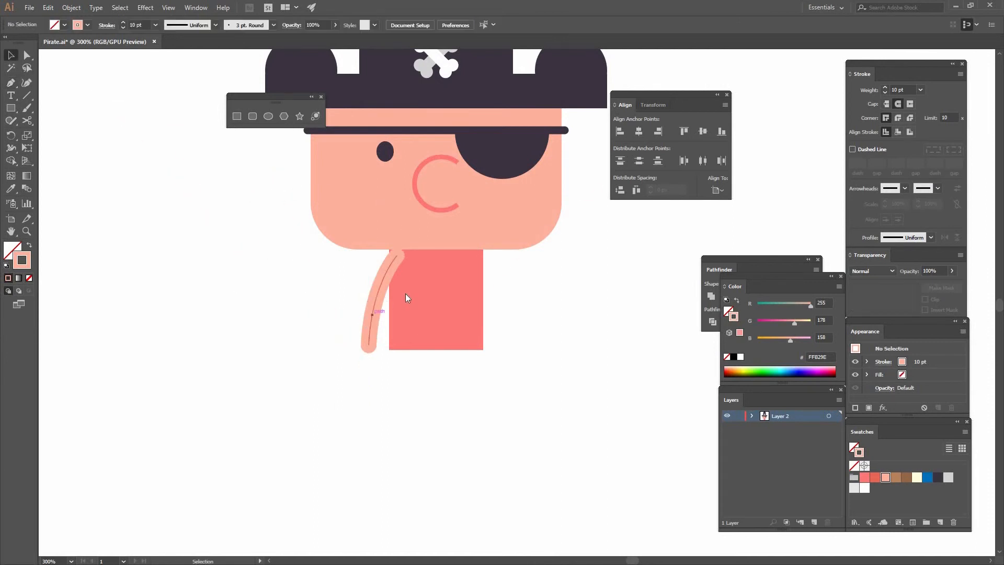
# Send the arm path to the back so it sits behind the body rectangle.
pyautogui.rightClick(405, 294)
pyautogui.moveTo(439, 457)
pyautogui.click(339, 490)
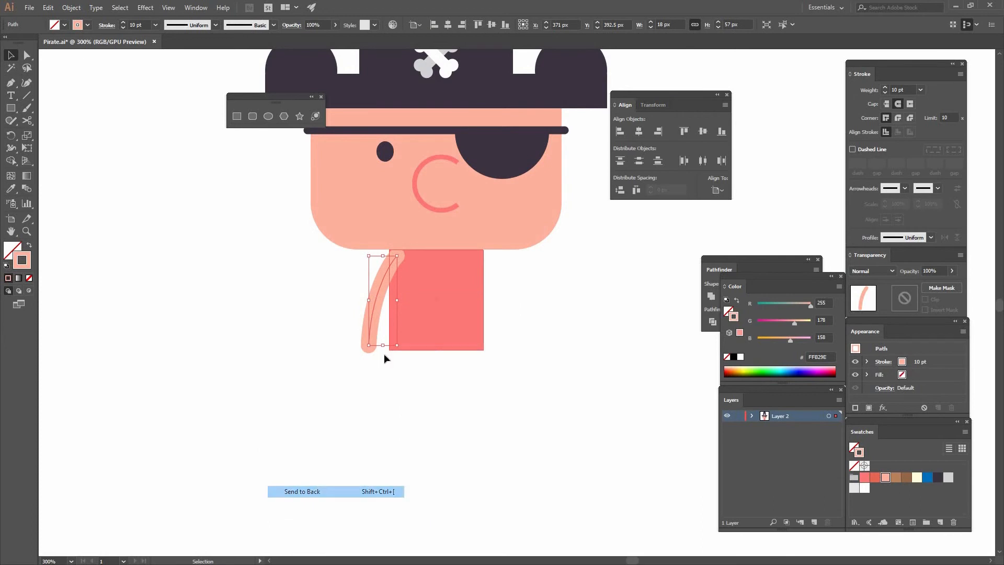
# Make a vertically reflected copy of the arm and place it against the body's right side.
pyautogui.click(369, 303)
pyautogui.rightClick(367, 304)
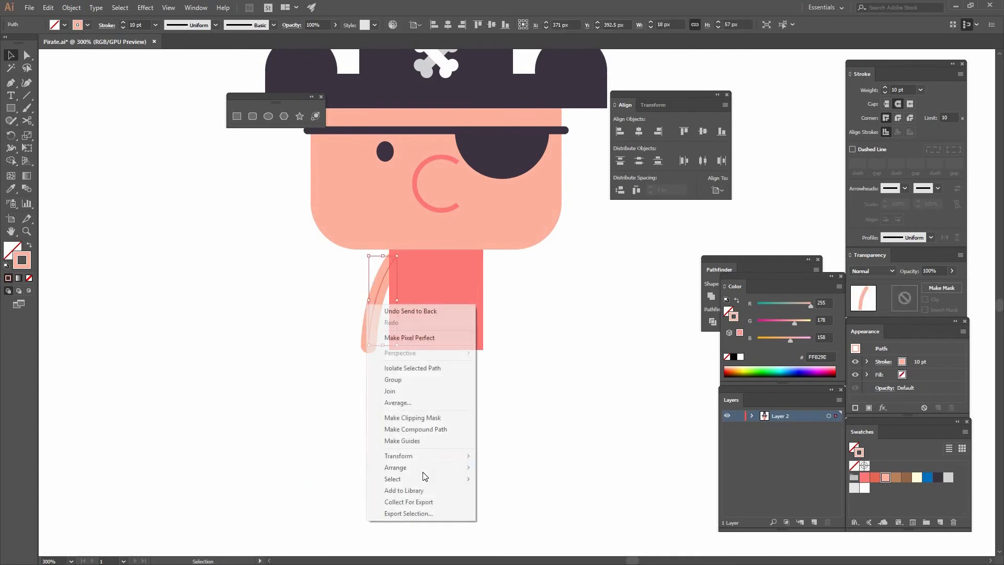
pyautogui.moveTo(397, 455)
pyautogui.click(256, 495)
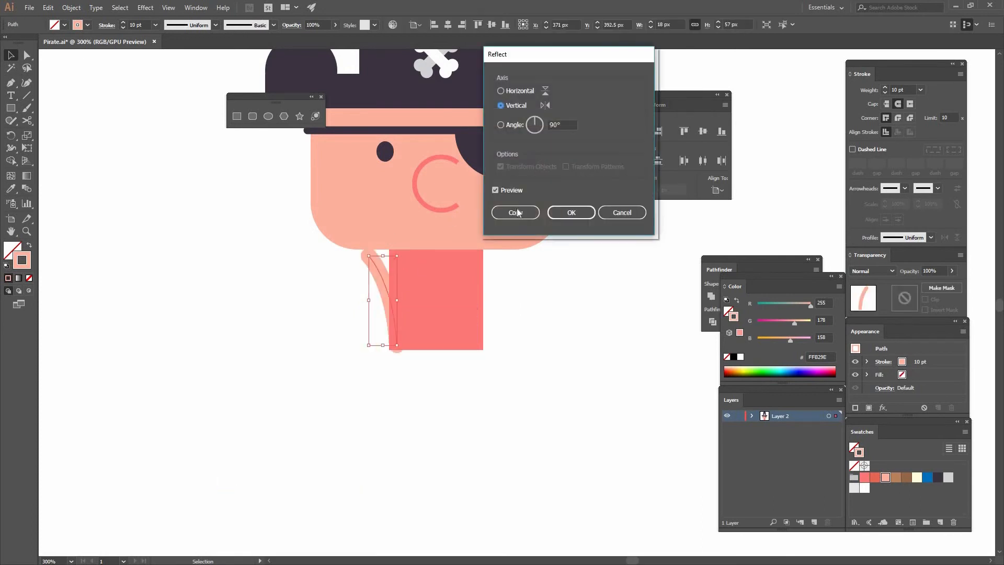
pyautogui.click(515, 212)
pyautogui.moveTo(374, 263); pyautogui.dragTo(481, 271)
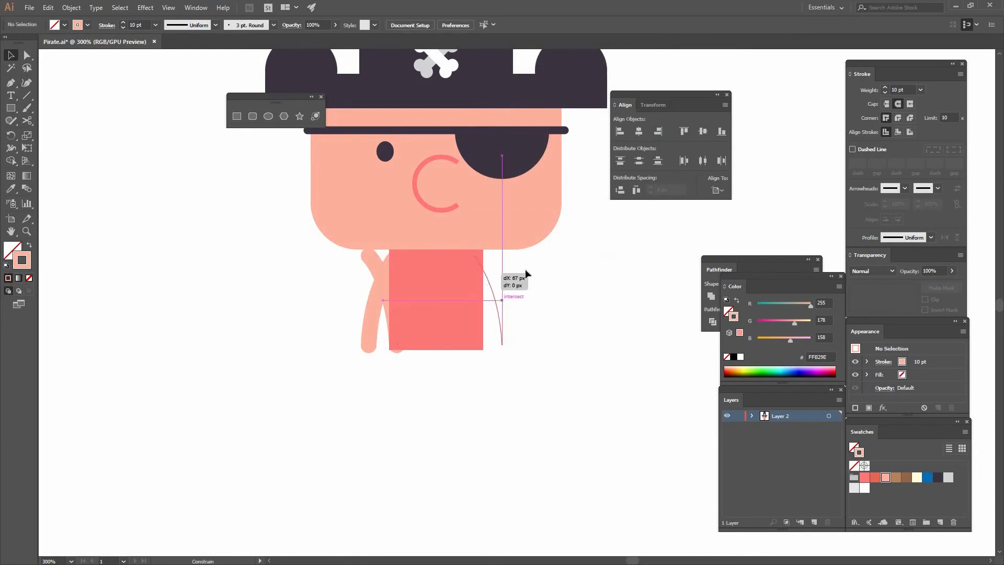
# Group the two arms and center the group horizontally on the body.
pyautogui.keyDown('shift'); pyautogui.click(374, 306); pyautogui.keyUp('shift')
pyautogui.click(71, 8)
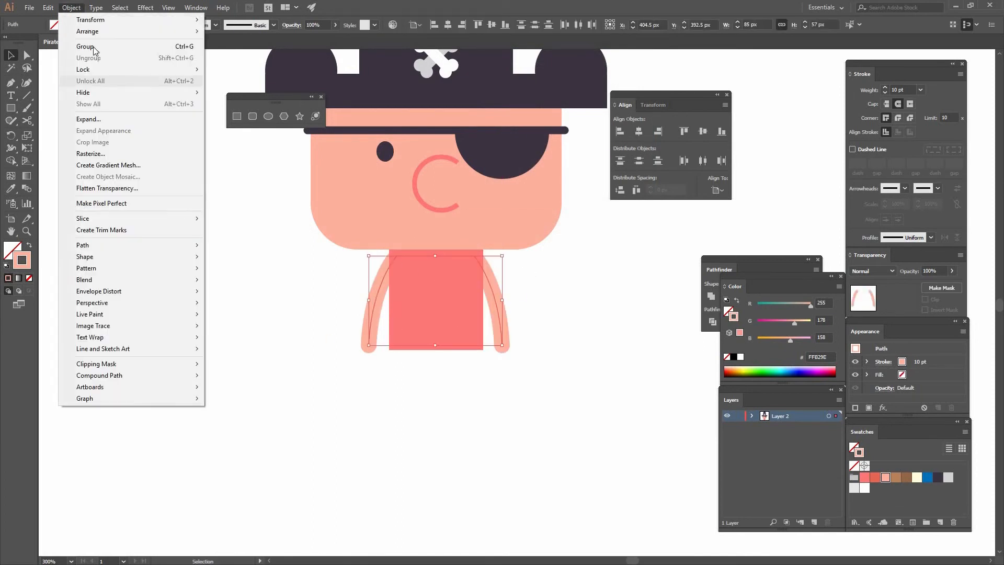
pyautogui.click(85, 46)
pyautogui.keyDown('shift'); pyautogui.click(448, 299); pyautogui.keyUp('shift')
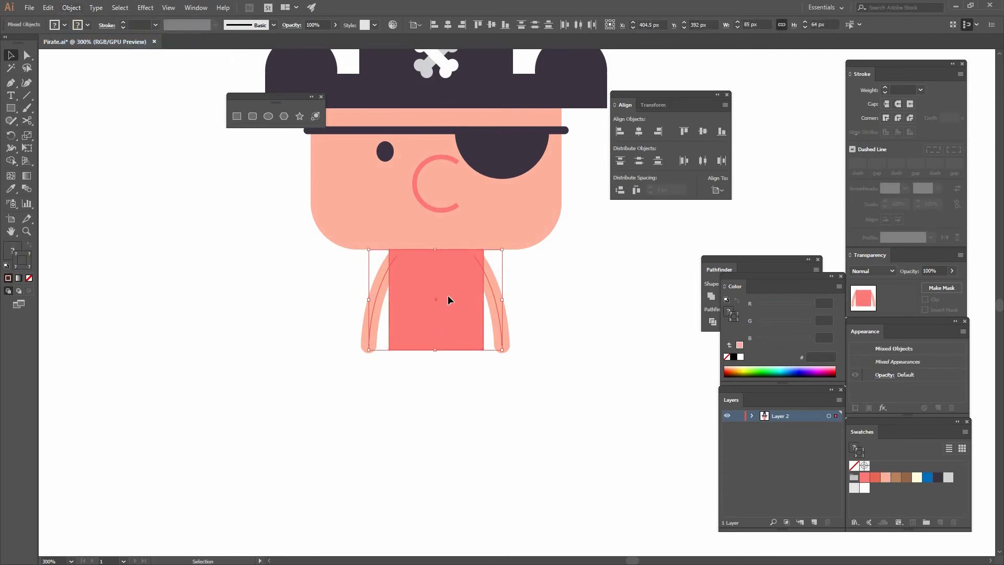
pyautogui.click(448, 297)
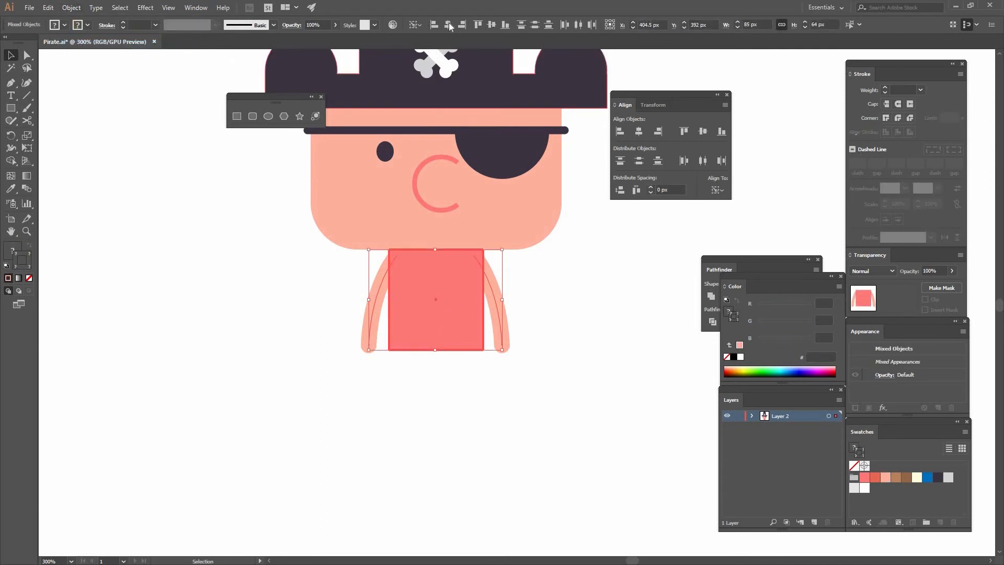
pyautogui.click(526, 339)
pyautogui.moveTo(523, 339); pyautogui.dragTo(514, 316)
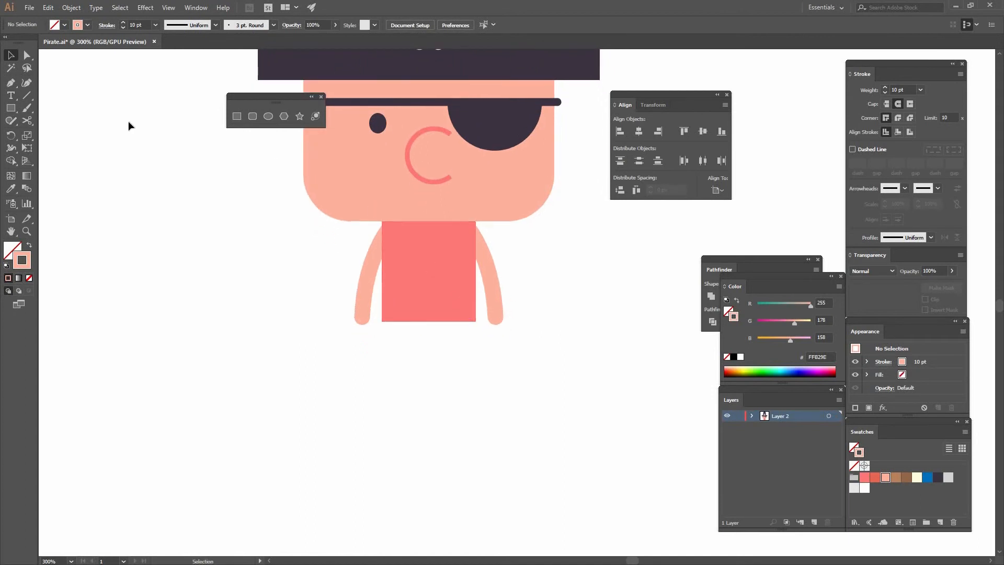
# Draw a horizontal line about 70 px long across the upper part of the body with the Line Segment tool.
pyautogui.click(27, 95)
pyautogui.moveTo(472, 237); pyautogui.dragTo(483, 232)
pyautogui.press('v')
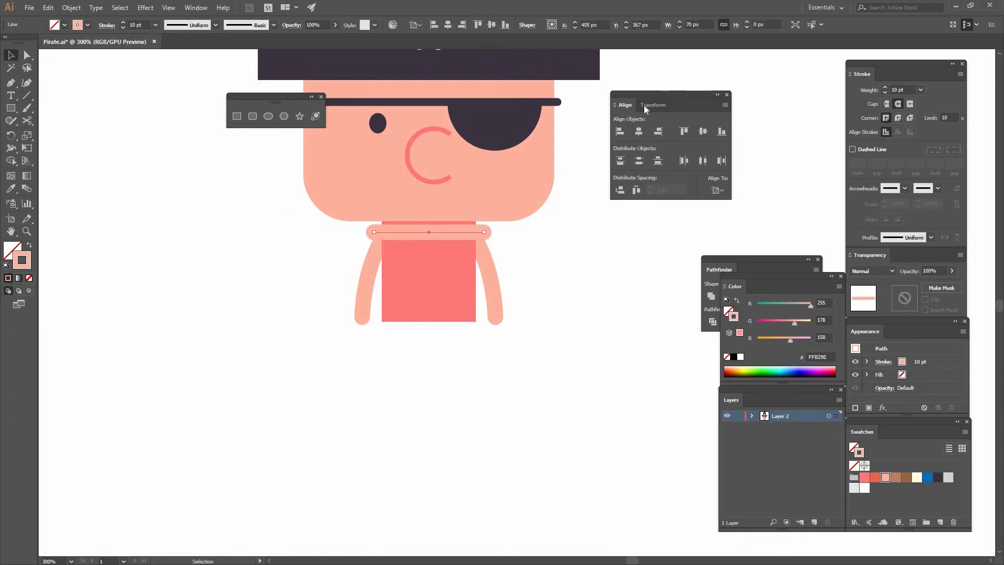
# Set the line's stroke weight to 5 pt and its color to blue 0071BC.
pyautogui.click(912, 89)
pyautogui.press('Return')
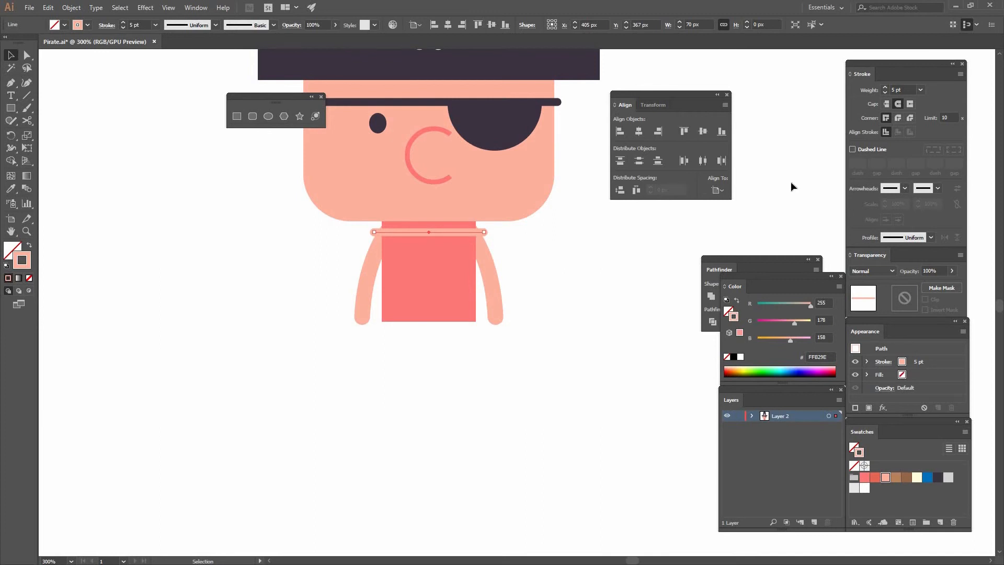
pyautogui.click(931, 477)
pyautogui.click(544, 314)
# Duplicate the blue line a short way down and repeat the copy three times to make five evenly spaced shirt stripes.
pyautogui.moveTo(450, 230); pyautogui.dragTo(450, 252)
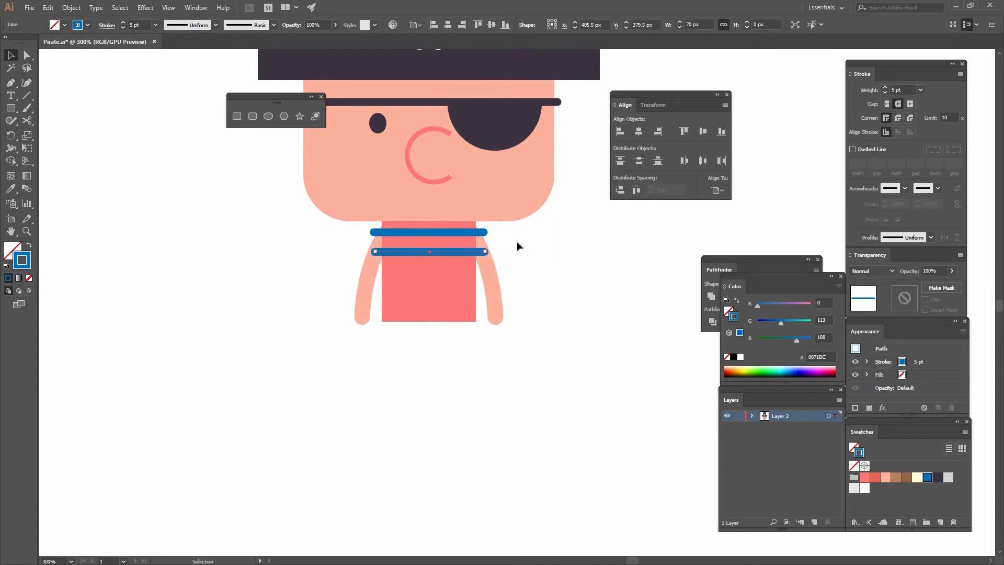
pyautogui.hotkey('ctrl', 'd')
pyautogui.hotkey('ctrl', 'd')
pyautogui.hotkey('ctrl', 'd')
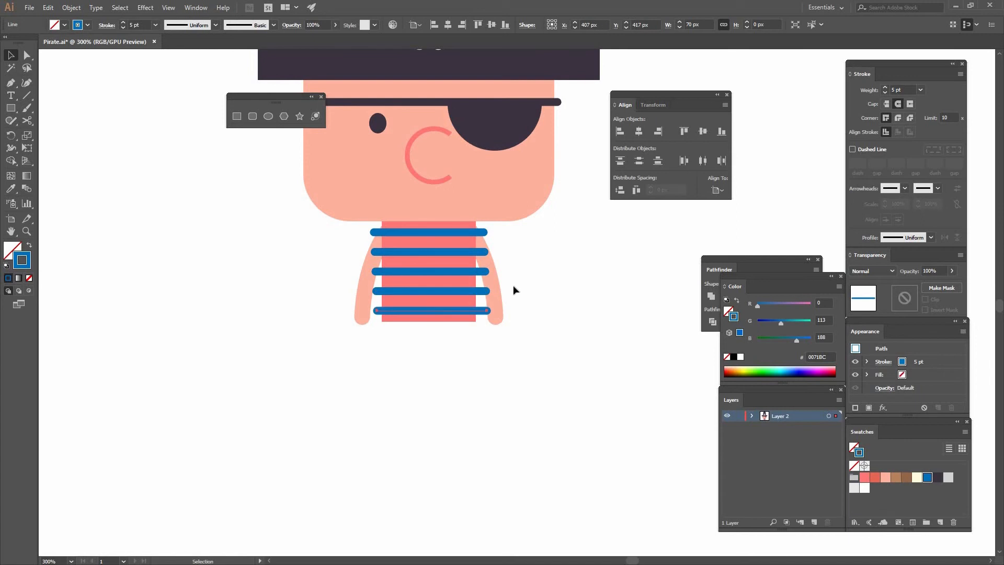
# Select all five blue stripes and group them.
pyautogui.keyDown('shift'); pyautogui.click(459, 289); pyautogui.keyUp('shift')
pyautogui.keyDown('shift'); pyautogui.click(456, 270); pyautogui.keyUp('shift')
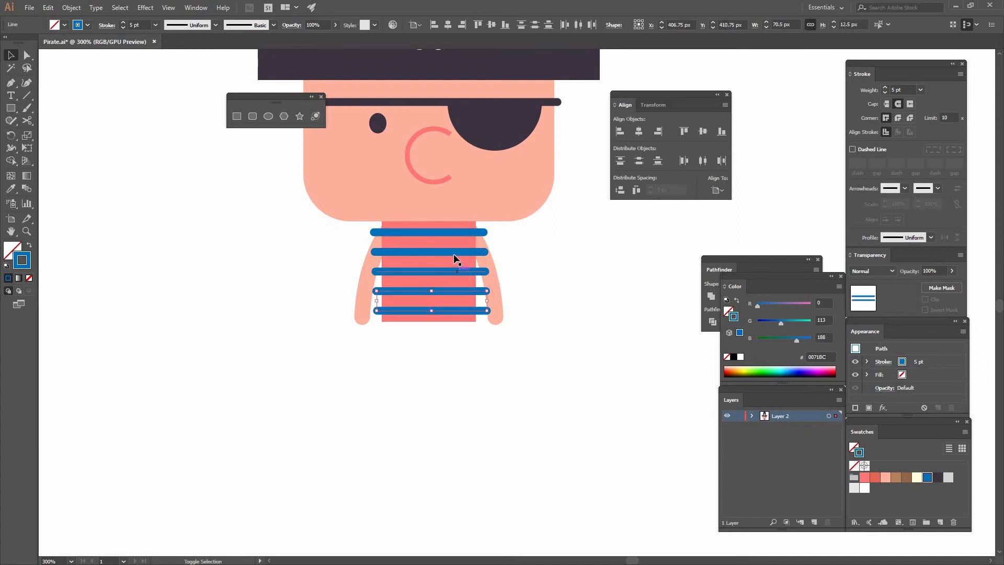
pyautogui.keyDown('shift'); pyautogui.click(455, 252); pyautogui.keyUp('shift')
pyautogui.keyDown('shift'); pyautogui.click(456, 233); pyautogui.keyUp('shift')
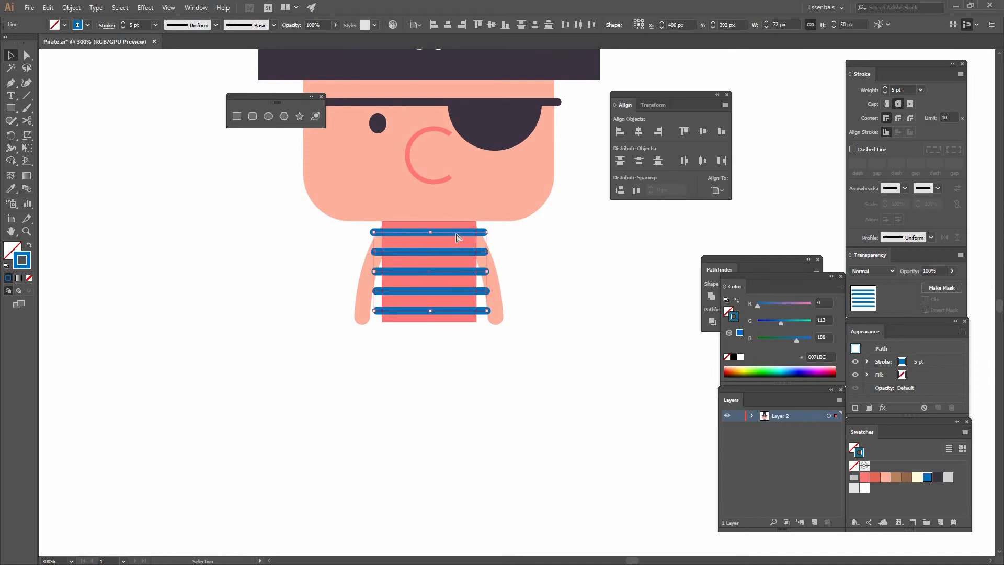
# Fill the body rectangle with the white FFFFFF swatch.
pyautogui.click(454, 258)
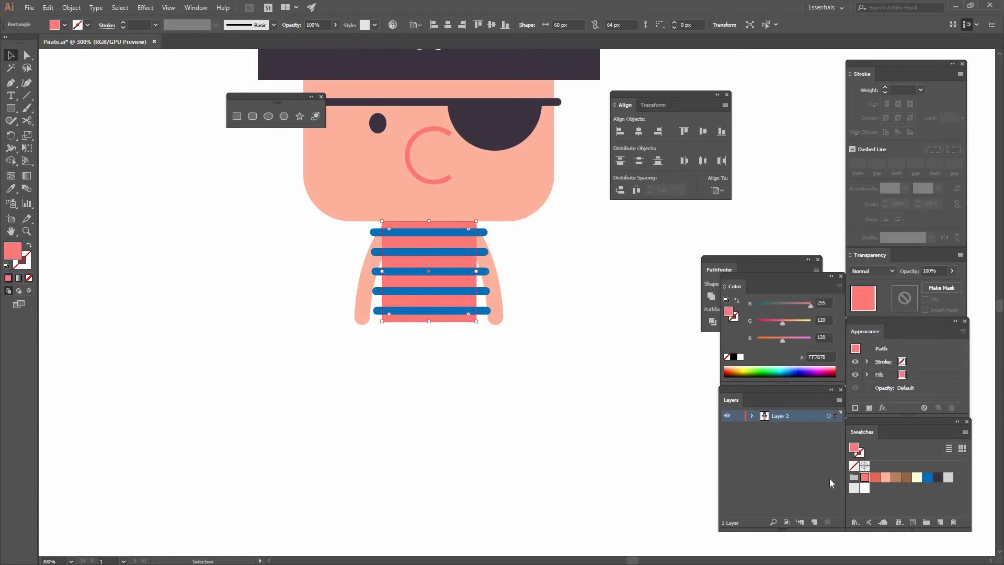
pyautogui.click(864, 487)
pyautogui.click(522, 415)
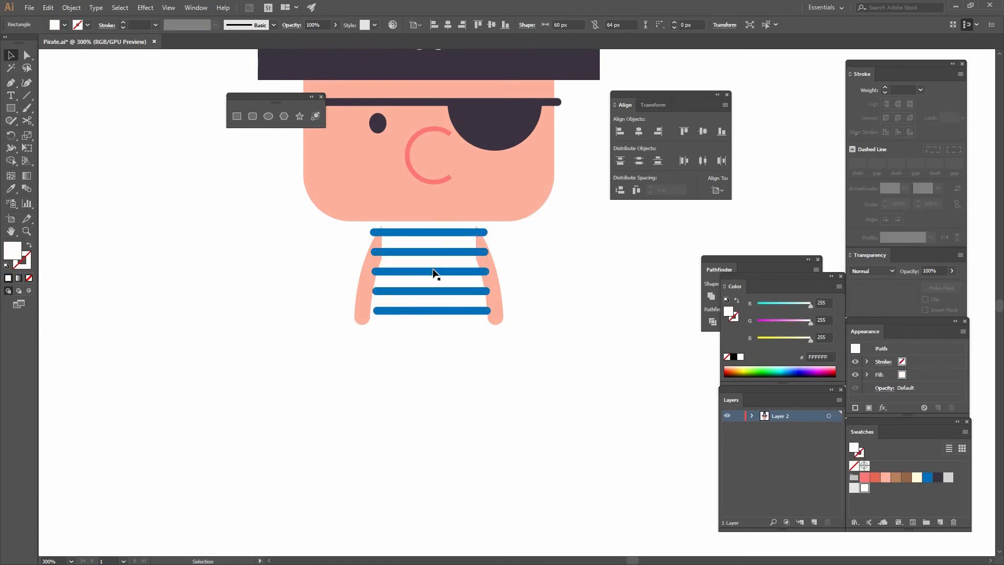
# Cut the stripe group and paste it in place inside the white body rectangle using Draw Inside mode.
pyautogui.click(485, 271)
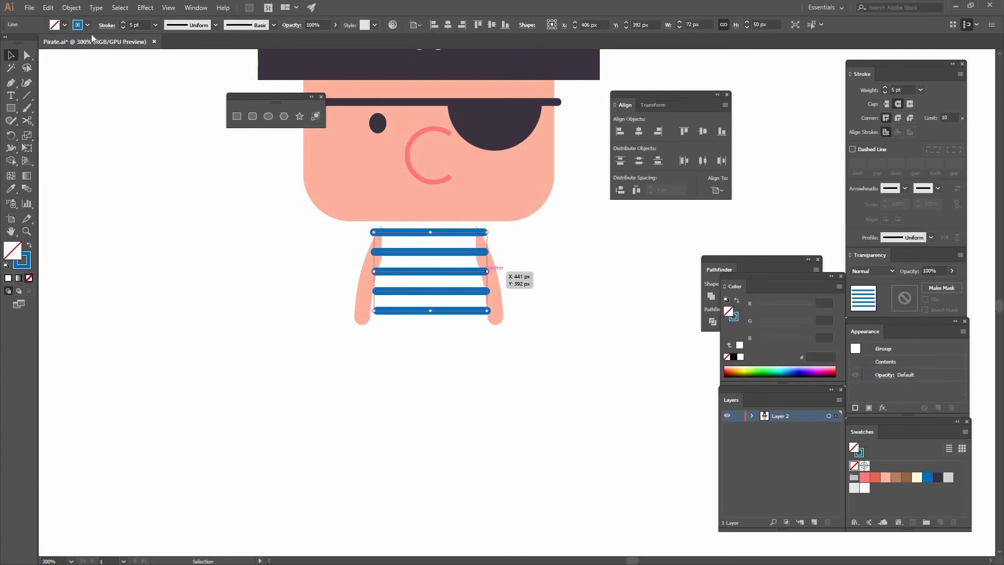
pyautogui.click(48, 8)
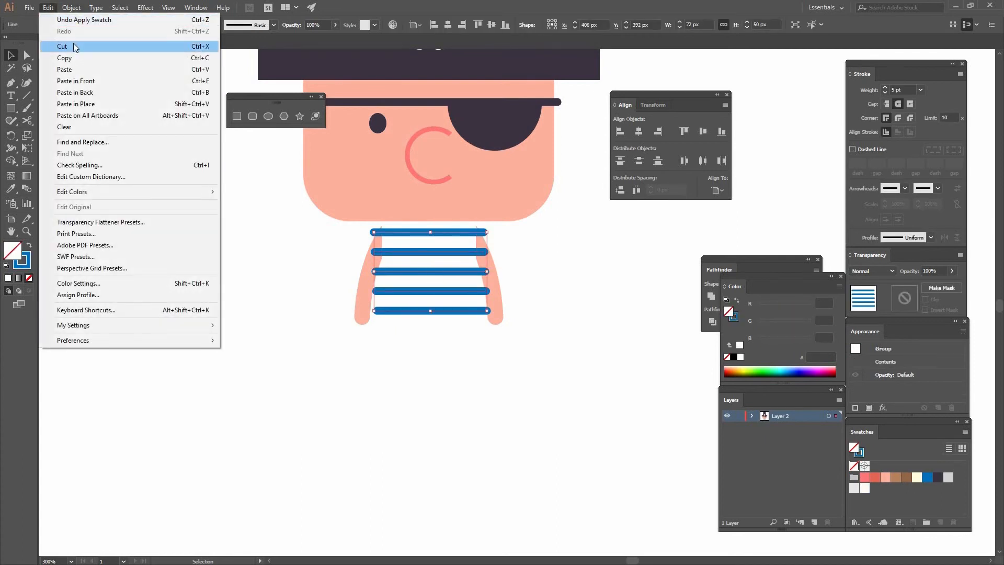
pyautogui.click(100, 47)
pyautogui.click(420, 274)
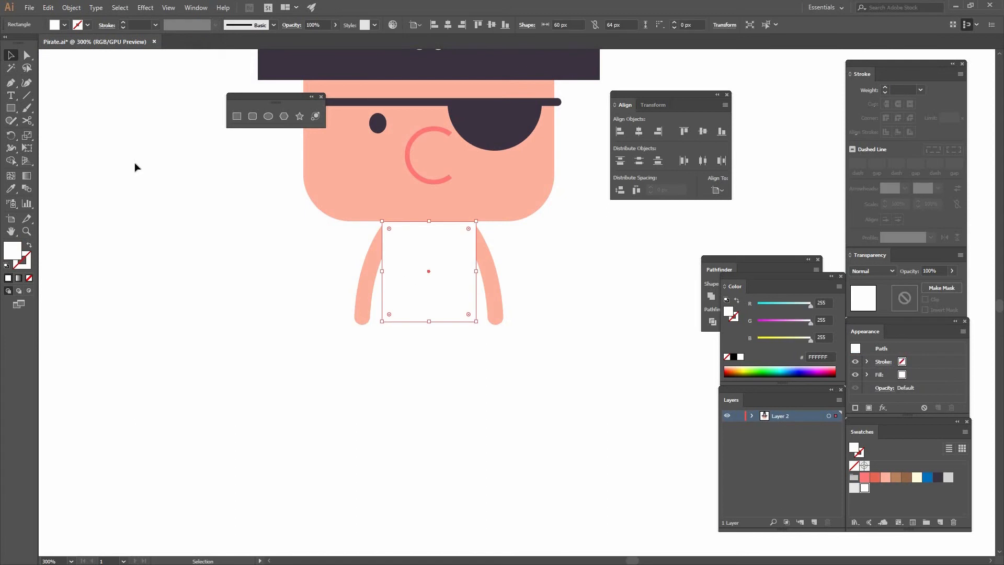
pyautogui.click(28, 291)
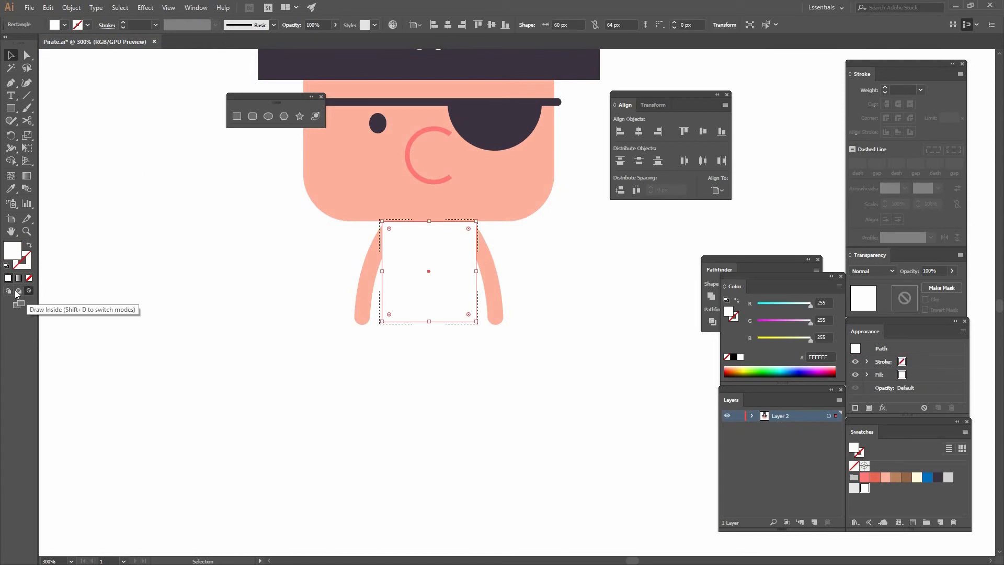
pyautogui.click(46, 8)
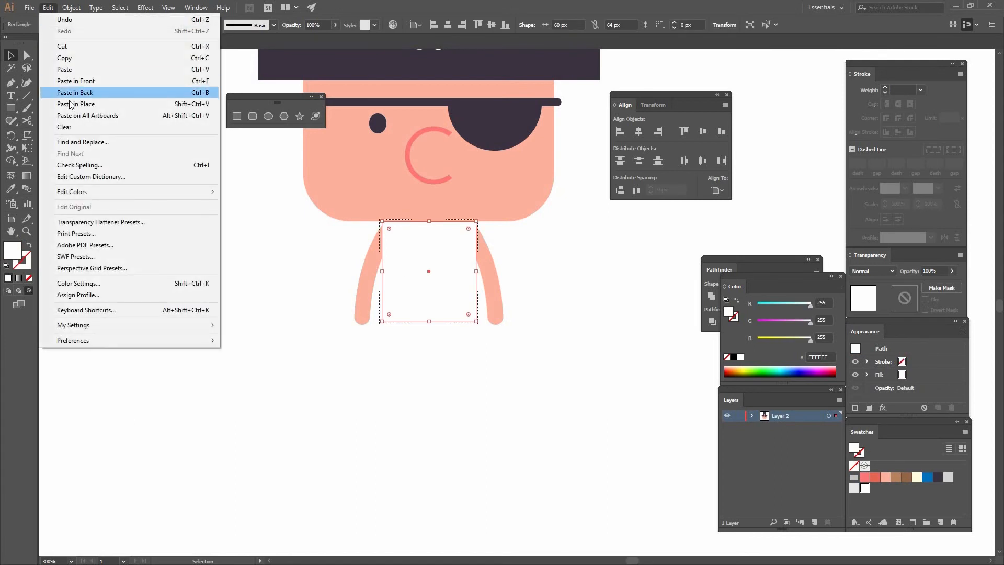
pyautogui.click(73, 104)
pyautogui.click(194, 245)
# Create an 11 x 34 px rectangle below the body for the first leg.
pyautogui.moveTo(186, 221)
pyautogui.mouseDown()
pyautogui.moveTo(96, 347)
pyautogui.moveTo(202, 163)
pyautogui.moveTo(204, 122)
pyautogui.mouseUp()
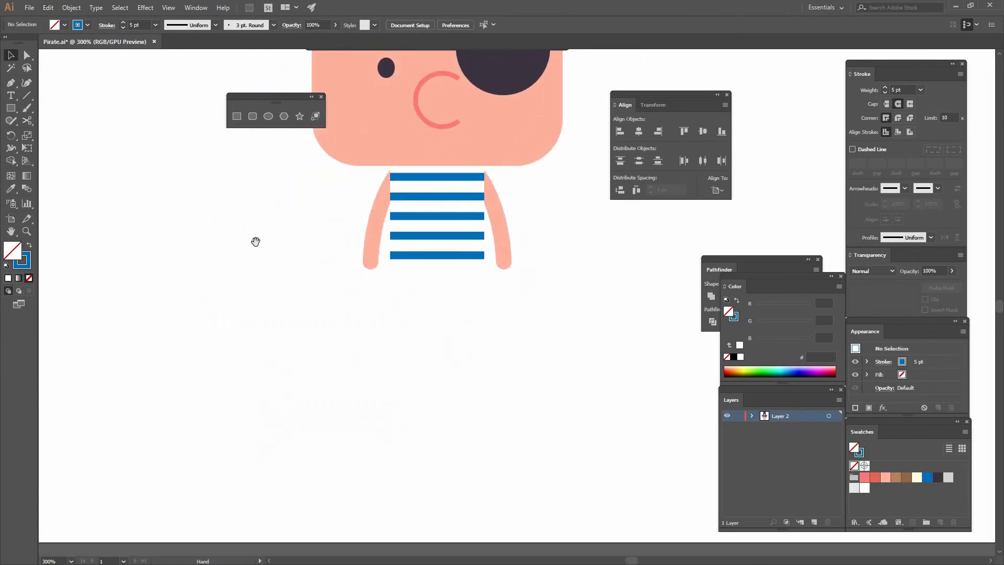
pyautogui.moveTo(308, 204); pyautogui.dragTo(283, 129)
pyautogui.click(237, 116)
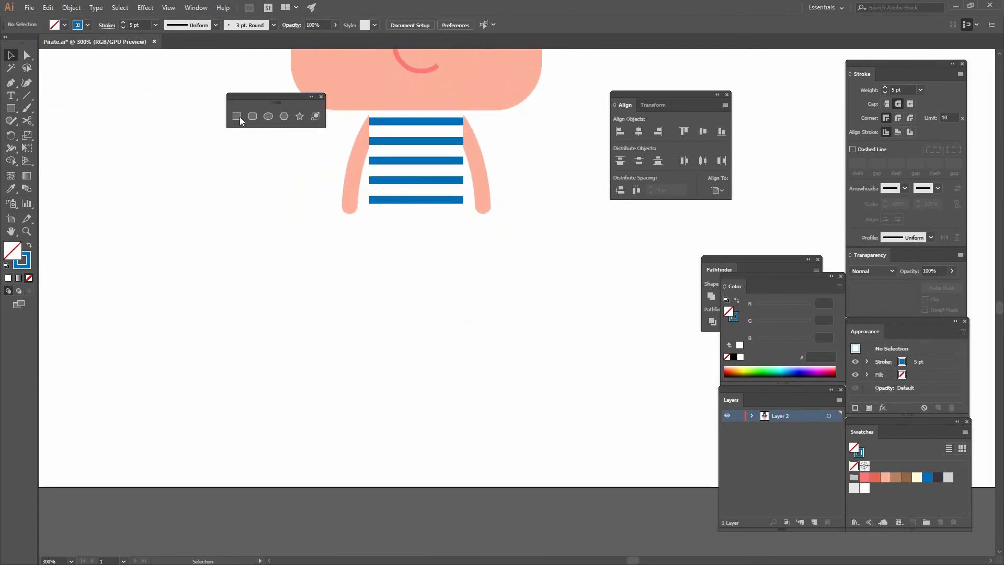
pyautogui.click(378, 252)
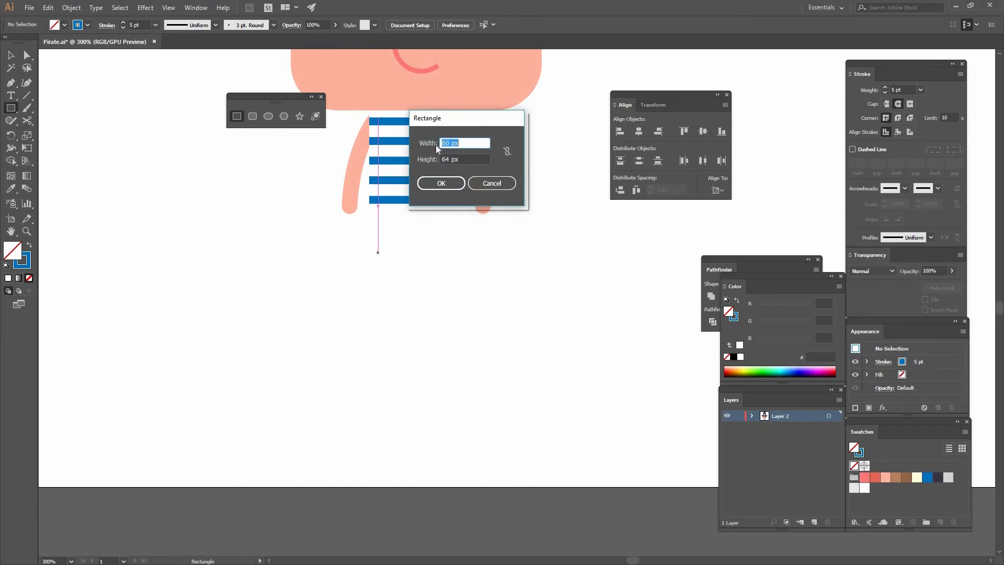
pyautogui.write('11')
pyautogui.press('Tab')
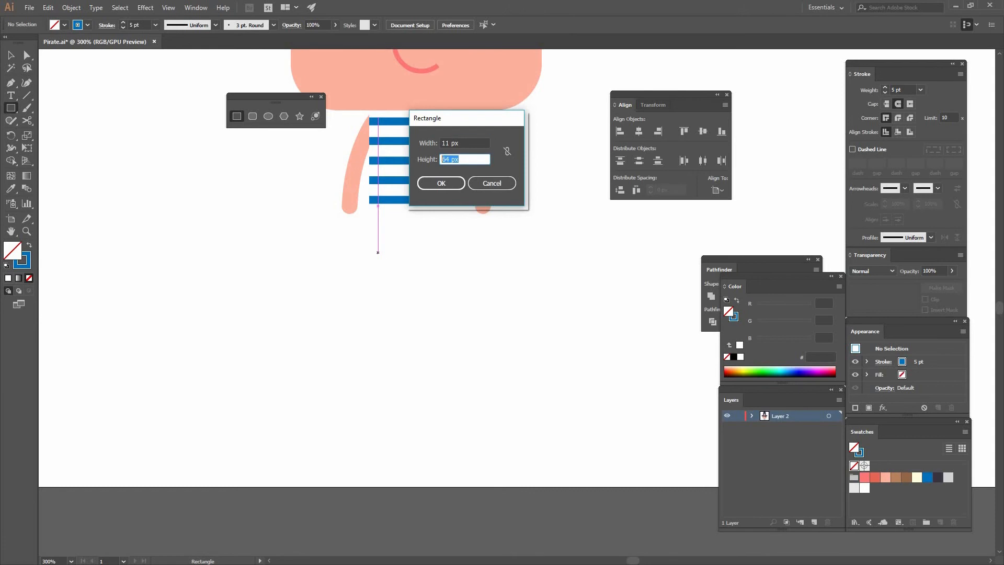
pyautogui.write('34')
pyautogui.press('Return')
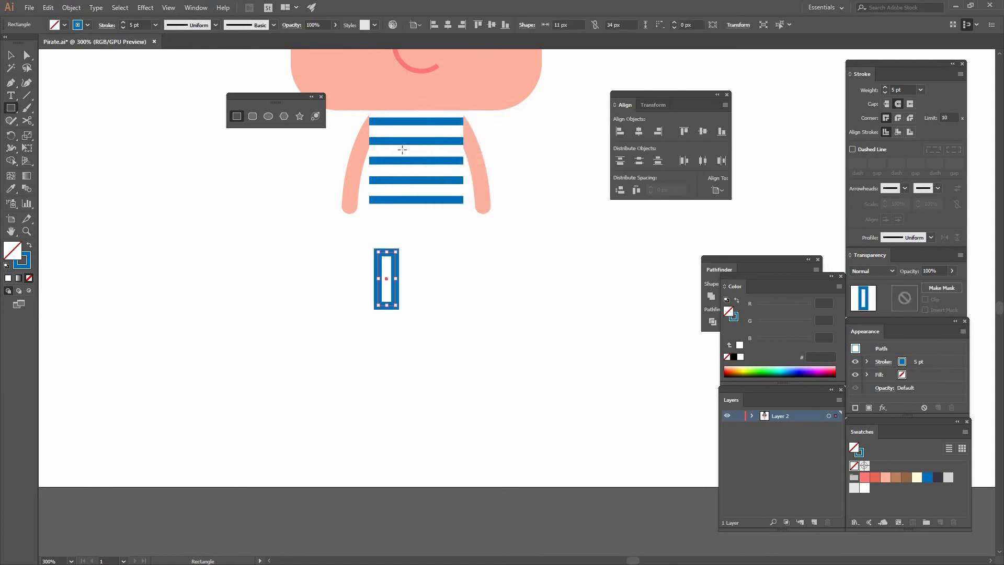
# Create an 11 x 17 px rectangle beside the first leg for the shorter leg.
pyautogui.click(445, 274)
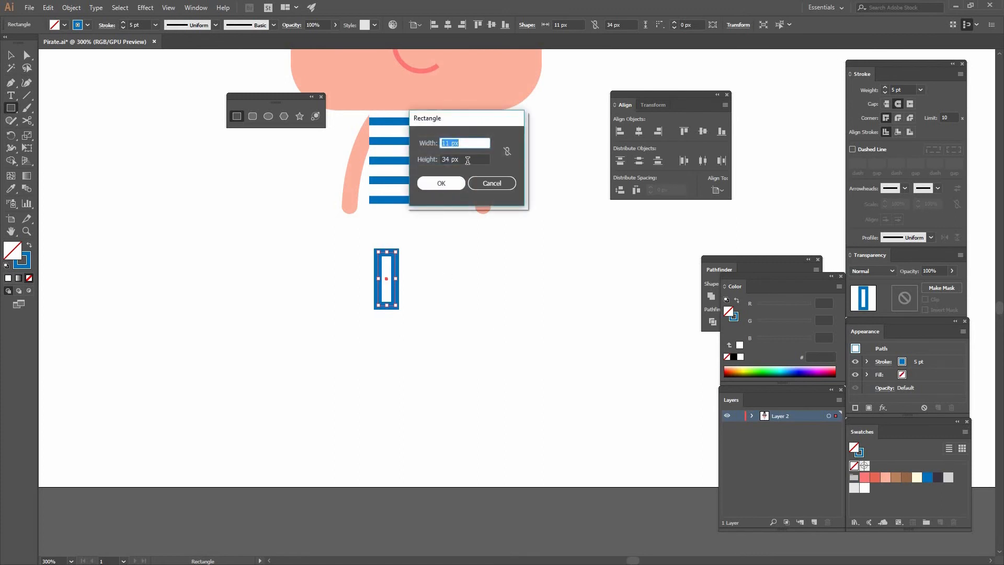
pyautogui.press('Tab')
pyautogui.write('17')
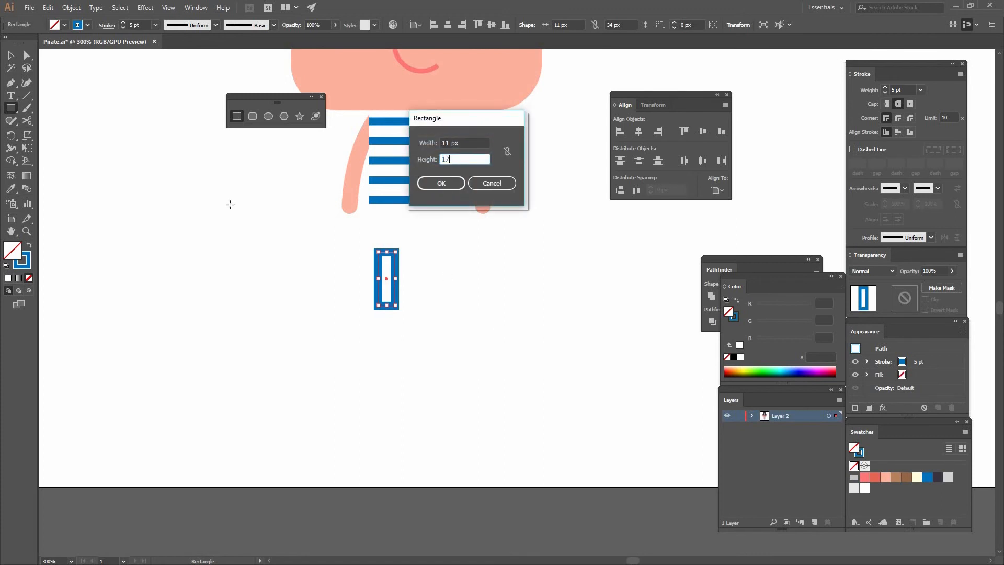
pyautogui.press('Return')
pyautogui.press('v')
# Swap both leg rectangles' stroke to fill and color them with the dark 3D3342 swatch.
pyautogui.keyDown('shift'); pyautogui.click(395, 285); pyautogui.keyUp('shift')
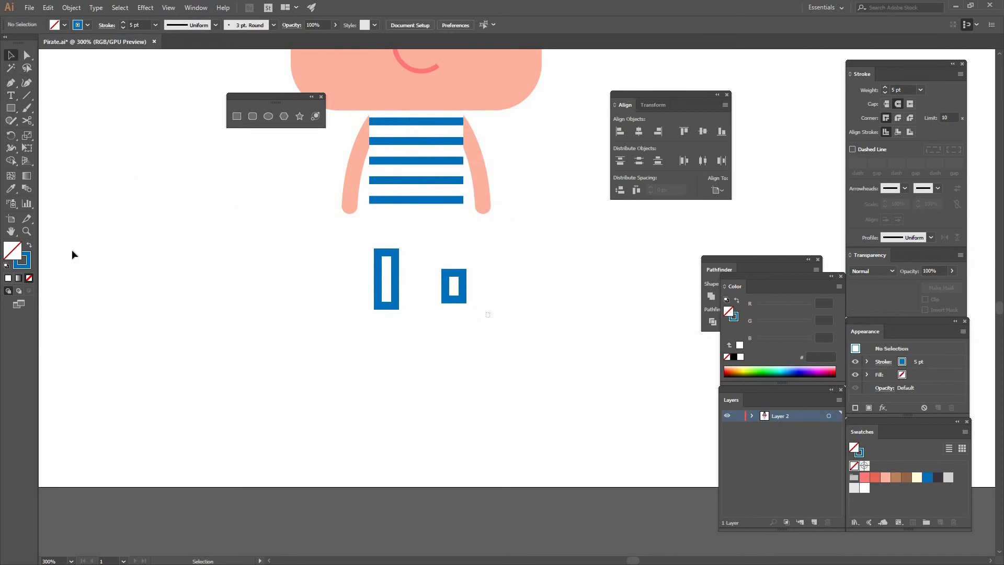
pyautogui.click(27, 247)
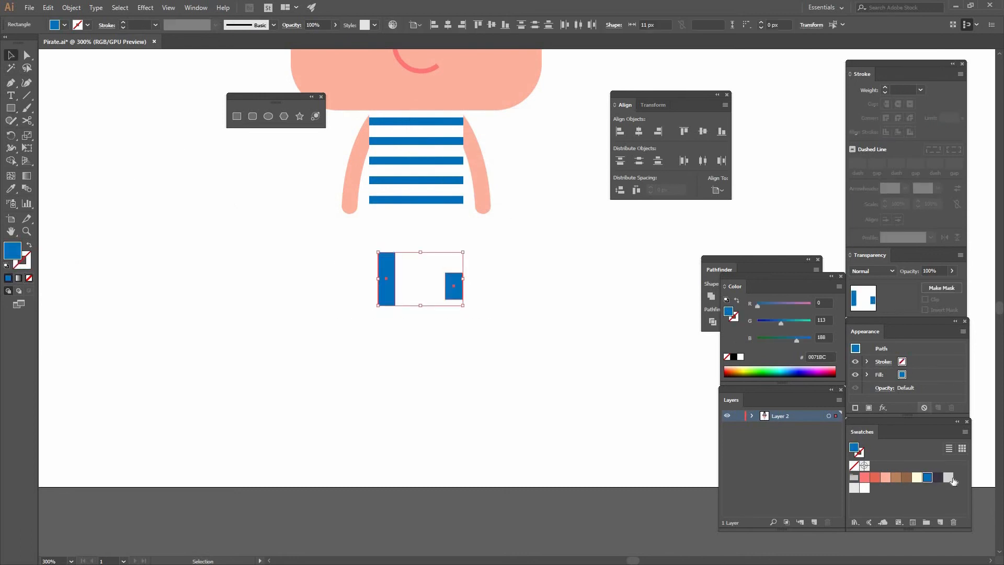
pyautogui.click(938, 478)
pyautogui.click(485, 237)
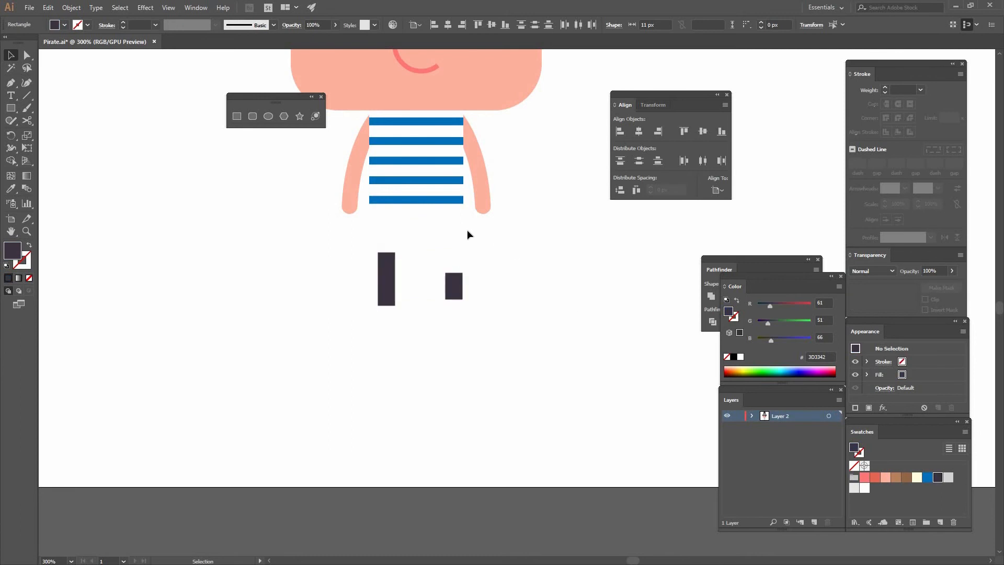
# Move the tall leg closer to the short one and align both legs along their top edges.
pyautogui.moveTo(394, 272); pyautogui.dragTo(426, 265)
pyautogui.keyDown('shift'); pyautogui.click(454, 283); pyautogui.keyUp('shift')
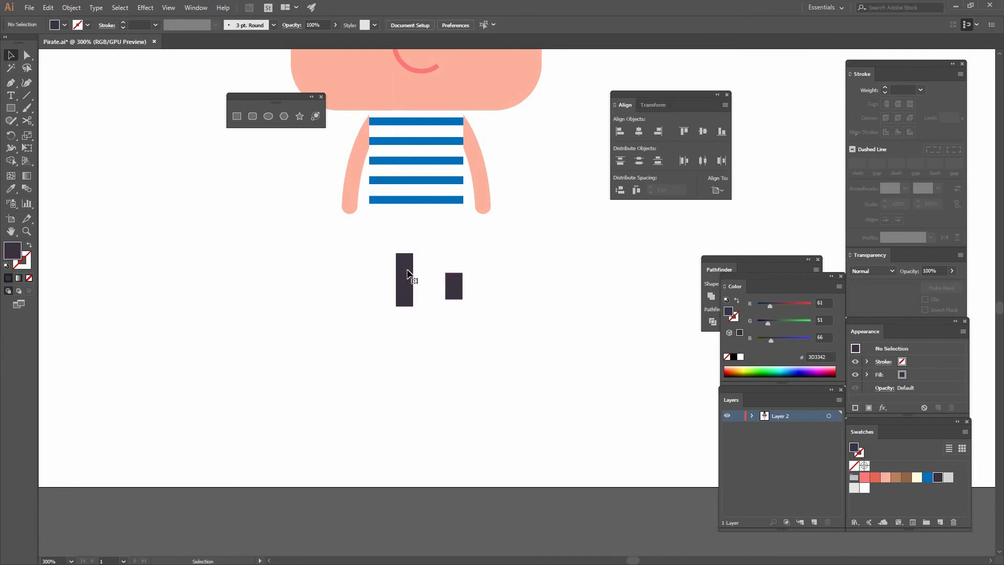
pyautogui.click(399, 268)
pyautogui.click(684, 131)
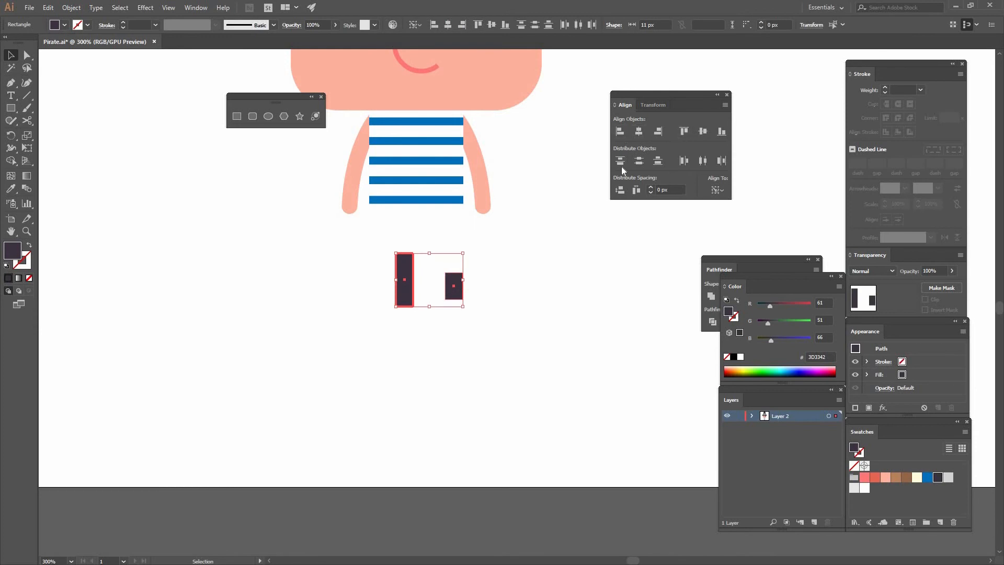
pyautogui.moveTo(492, 290); pyautogui.dragTo(368, 258)
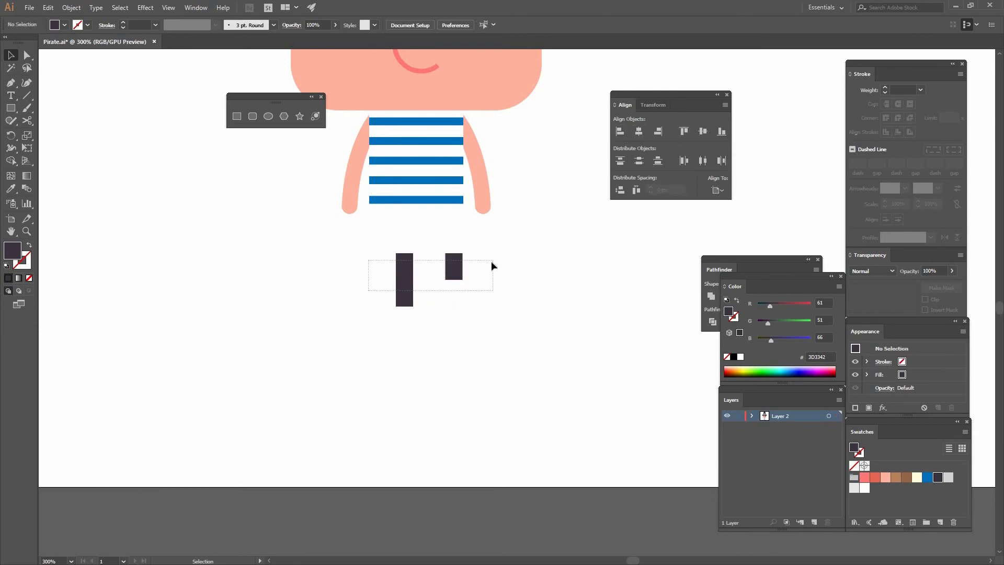
pyautogui.click(512, 261)
# Create a 15 x 6 px rectangle beside the tall leg for the peg leg's band.
pyautogui.click(237, 115)
pyautogui.click(291, 244)
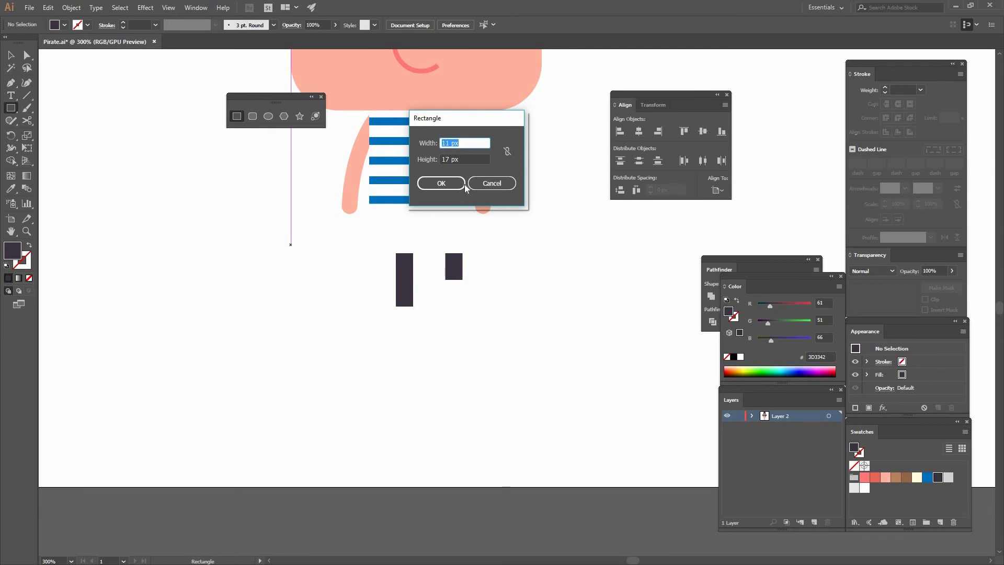
pyautogui.write('15')
pyautogui.press('Tab')
pyautogui.write('6')
pyautogui.click(456, 181)
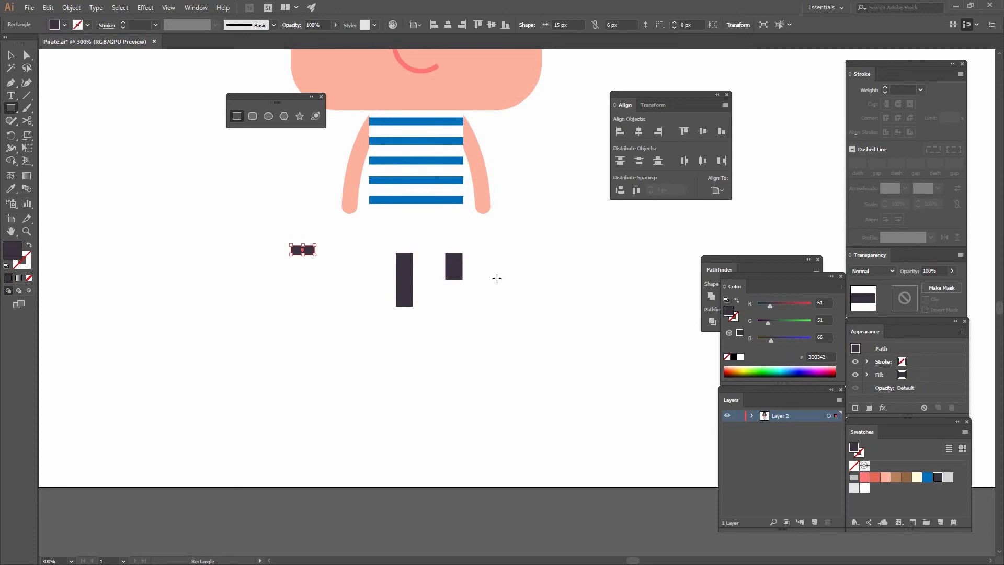
# Create a 10 x 13 px rectangle beside the short leg for the wooden peg.
pyautogui.click(496, 279)
pyautogui.write('10')
pyautogui.press('Tab')
pyautogui.write('13')
pyautogui.press('Return')
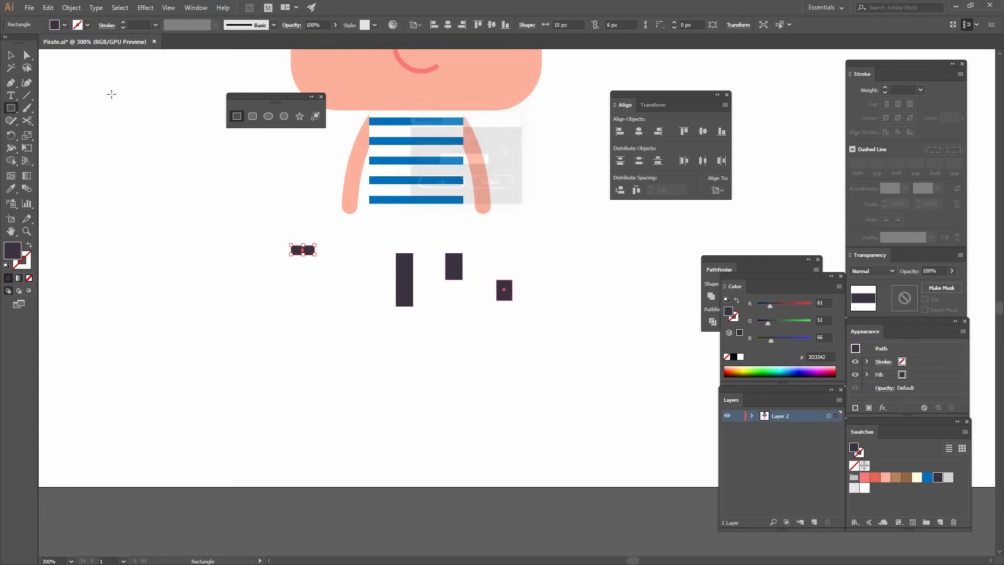
# Fill the 15 x 6 px band with the light brown swatch and the 10 x 13 px peg with the darker brown 946749.
pyautogui.press('v')
pyautogui.click(302, 250)
pyautogui.click(895, 477)
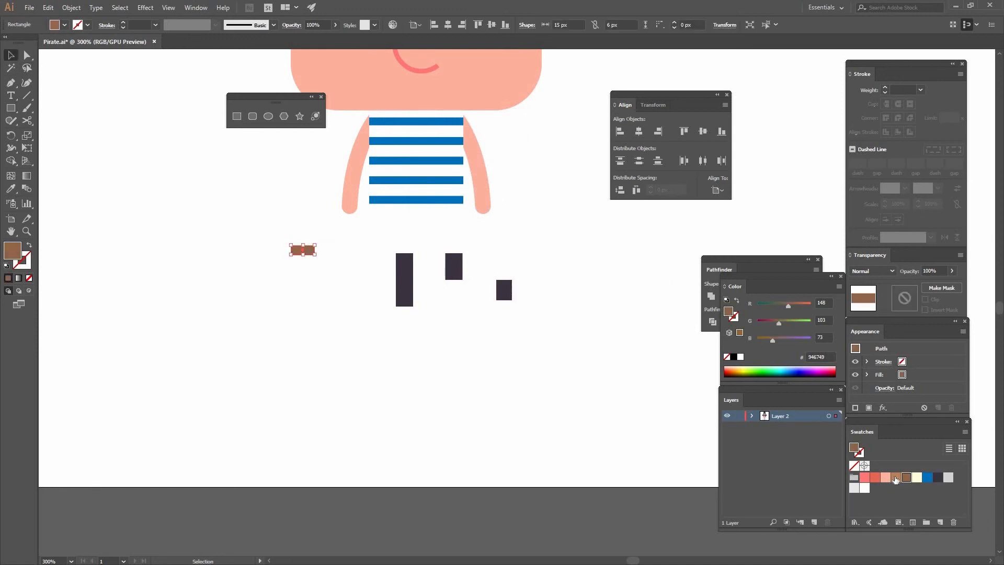
pyautogui.click(504, 292)
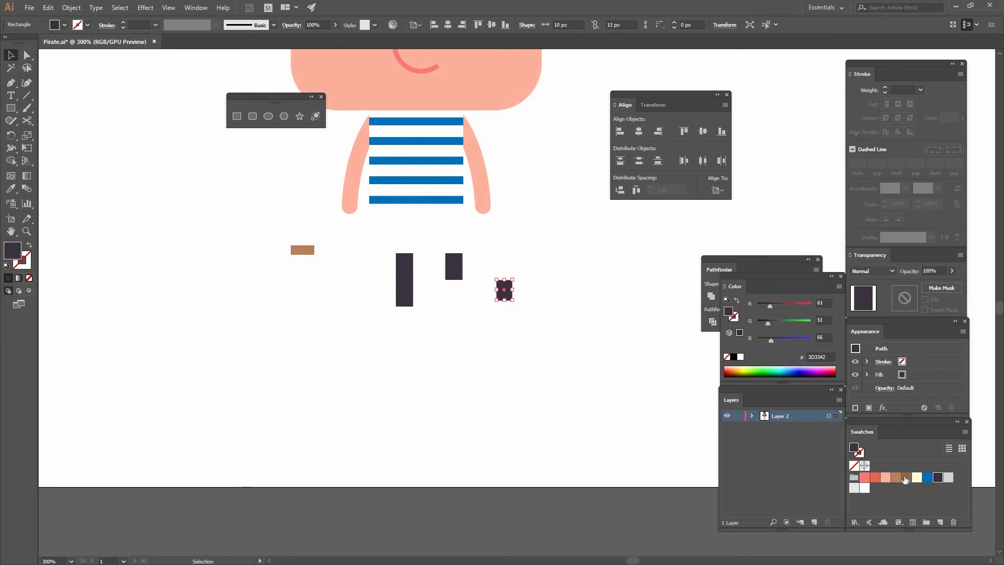
pyautogui.click(906, 477)
pyautogui.click(642, 397)
# Move the light brown band under the short leg, center it horizontally, and close the gap with 0 px vertical spacing.
pyautogui.moveTo(303, 250); pyautogui.dragTo(460, 307)
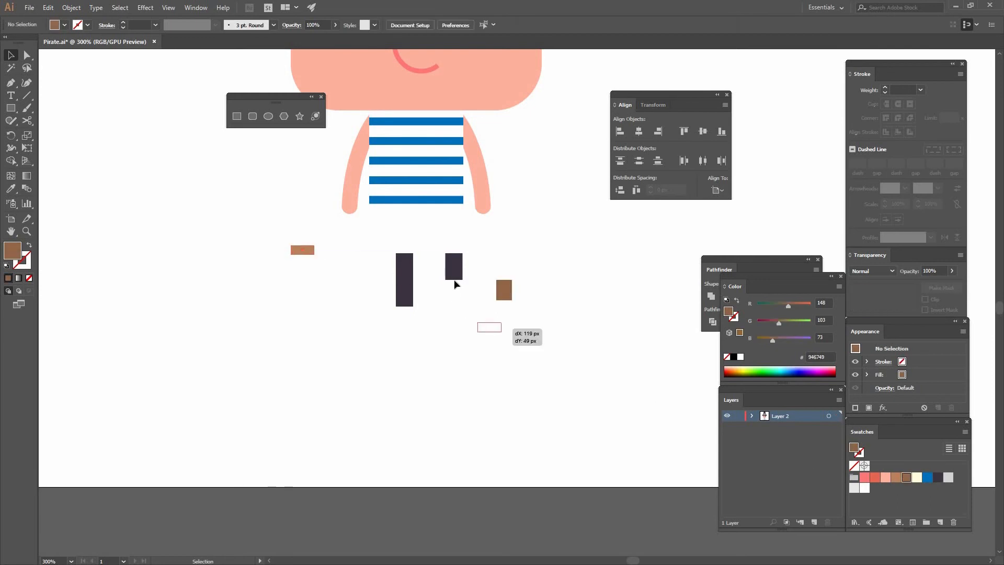
pyautogui.keyDown('shift'); pyautogui.click(457, 274); pyautogui.keyUp('shift')
pyautogui.click(456, 274)
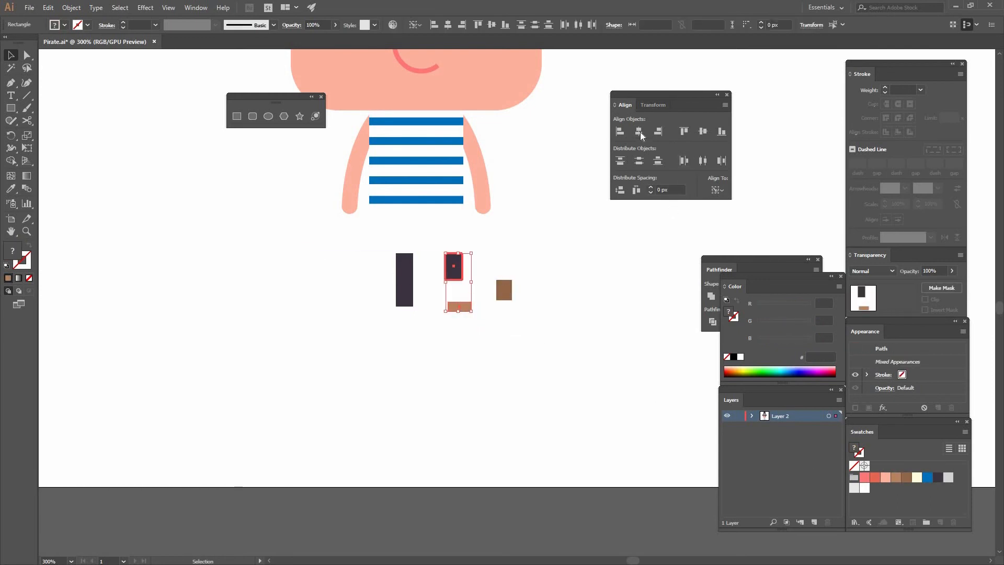
pyautogui.click(620, 190)
# Place the dark brown peg directly below the light brown band and center it horizontally on the band.
pyautogui.moveTo(513, 295); pyautogui.dragTo(478, 303)
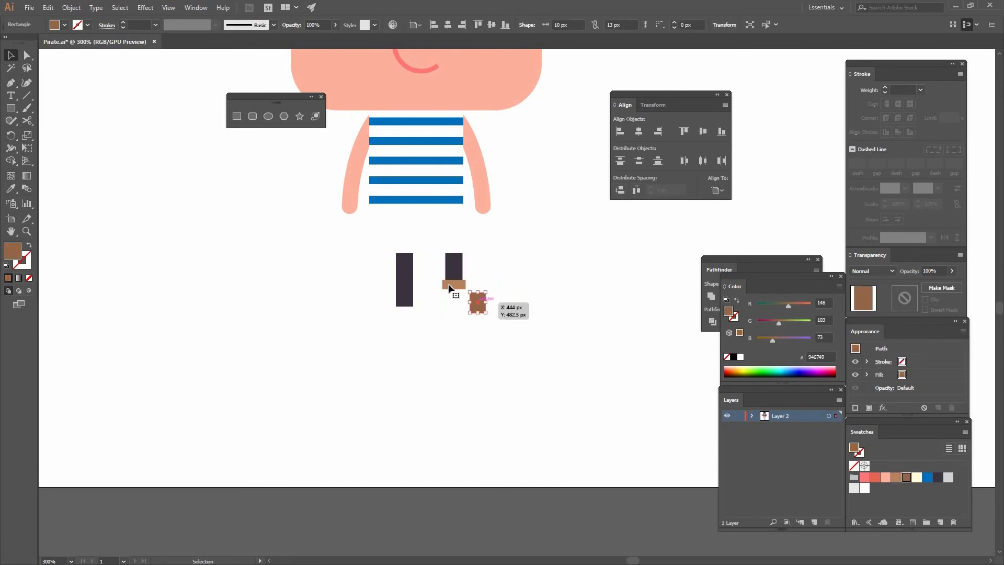
pyautogui.keyDown('shift'); pyautogui.click(447, 286); pyautogui.keyUp('shift')
pyautogui.click(446, 286)
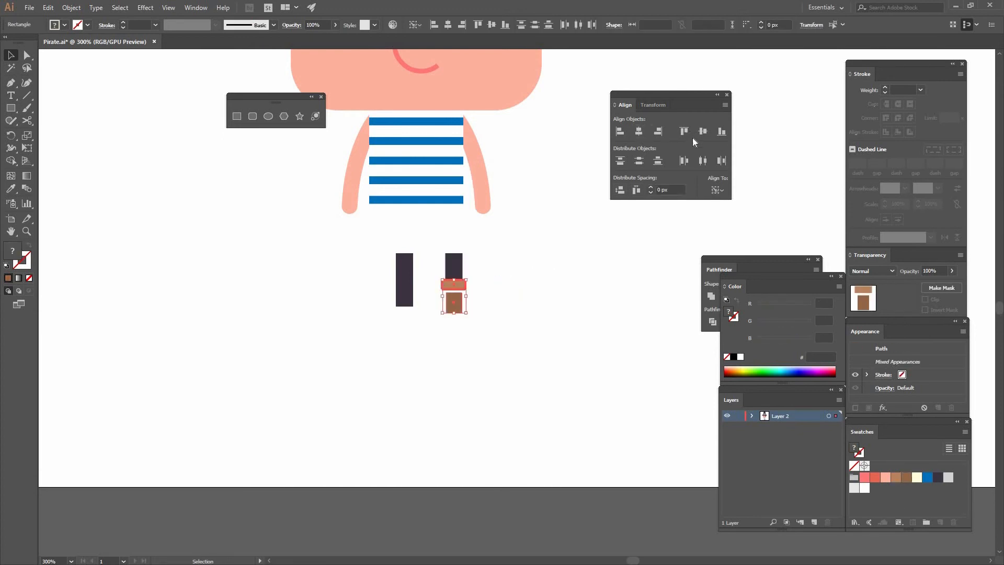
pyautogui.click(519, 208)
# Taper the peg by shifting each of its two bottom corner points 2 px inward.
pyautogui.hotkey('ctrl', '+')
pyautogui.hotkey('ctrl', '+')
pyautogui.hotkey('ctrl', '+')
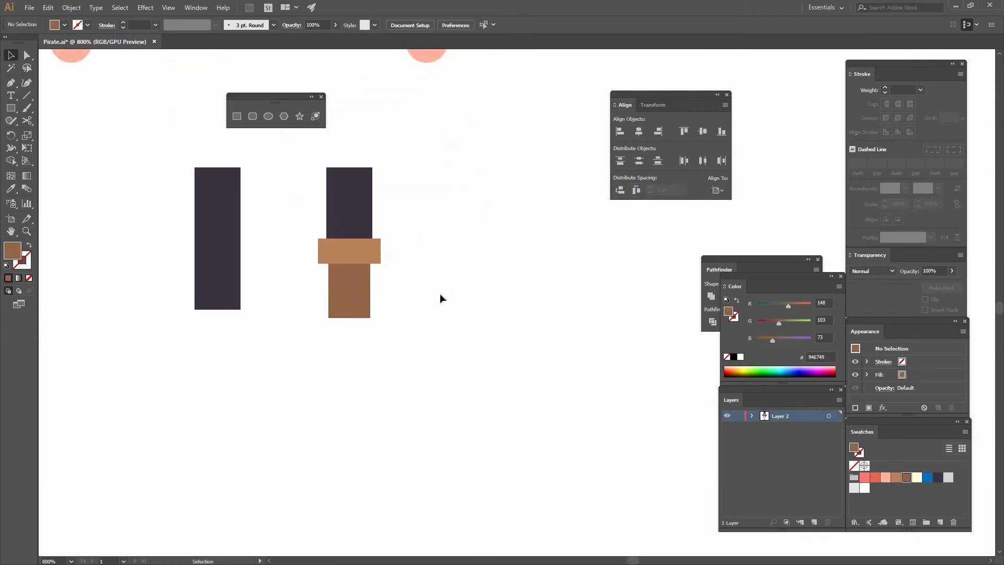
pyautogui.click(424, 336)
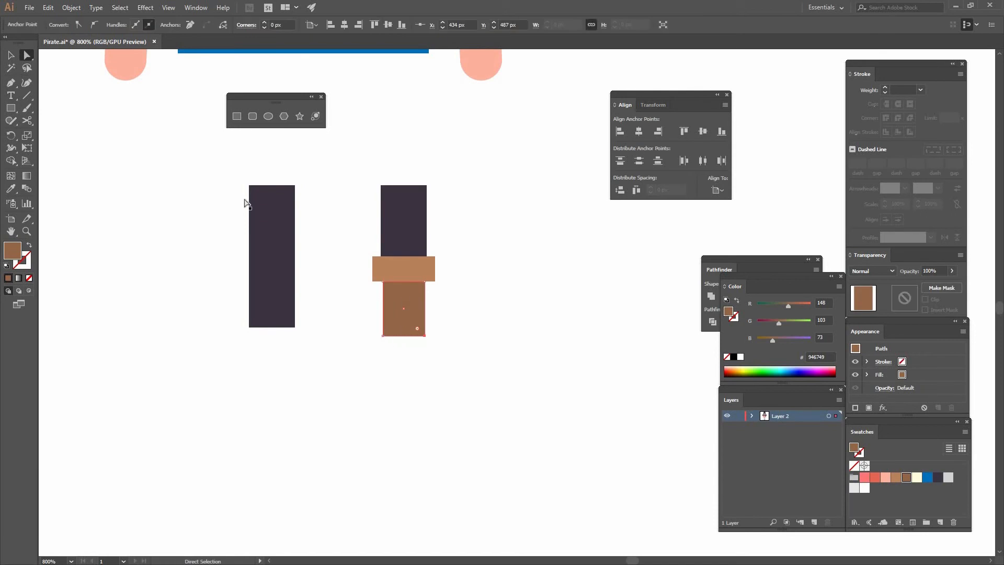
pyautogui.click(557, 403)
pyautogui.hotkey('ctrl', 'z')
pyautogui.press('Left')
pyautogui.press('Left')
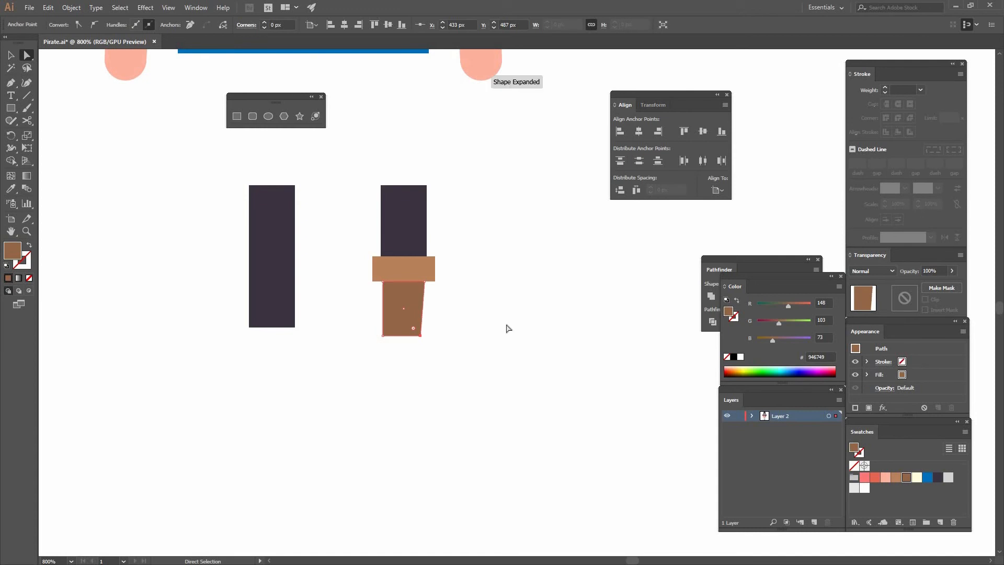
pyautogui.moveTo(390, 342); pyautogui.dragTo(364, 329)
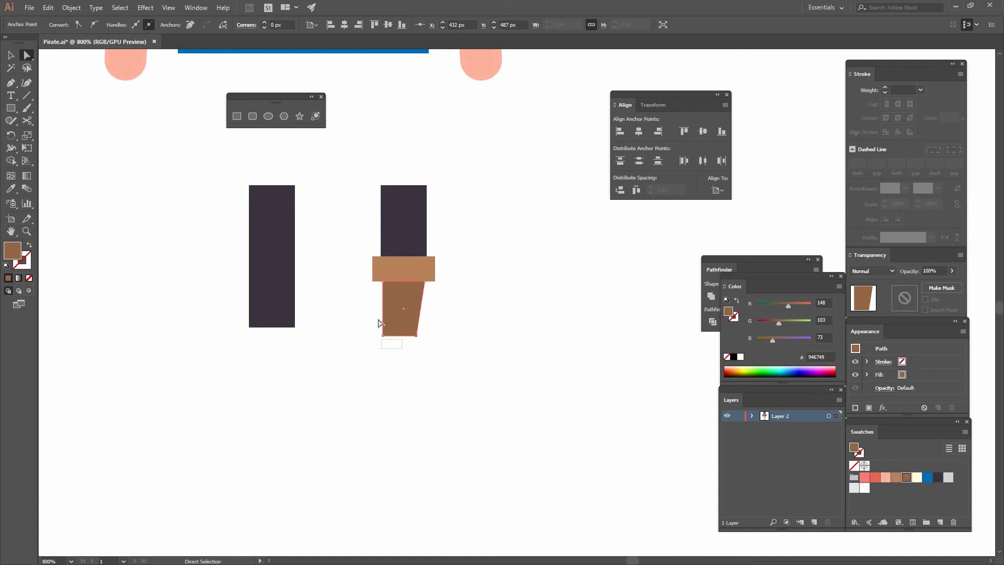
pyautogui.press('Right')
pyautogui.press('Right')
# Group the short leg, the light brown band and the tapered peg.
pyautogui.press('v')
pyautogui.moveTo(363, 222); pyautogui.dragTo(455, 342)
pyautogui.click(69, 11)
pyautogui.click(84, 42)
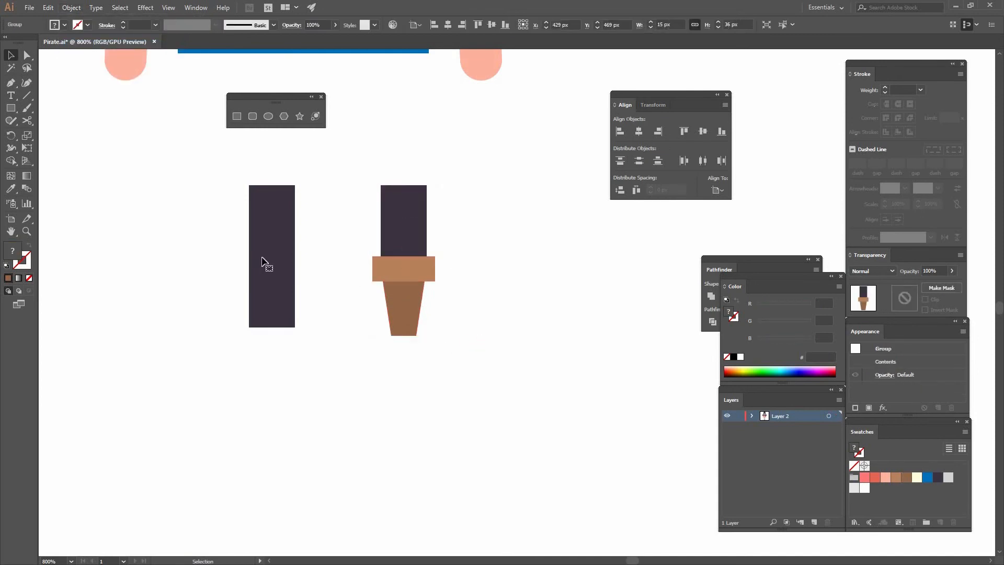
# Align the tall leg and the peg leg group along their bottom edges.
pyautogui.keyDown('shift'); pyautogui.click(264, 263); pyautogui.keyUp('shift')
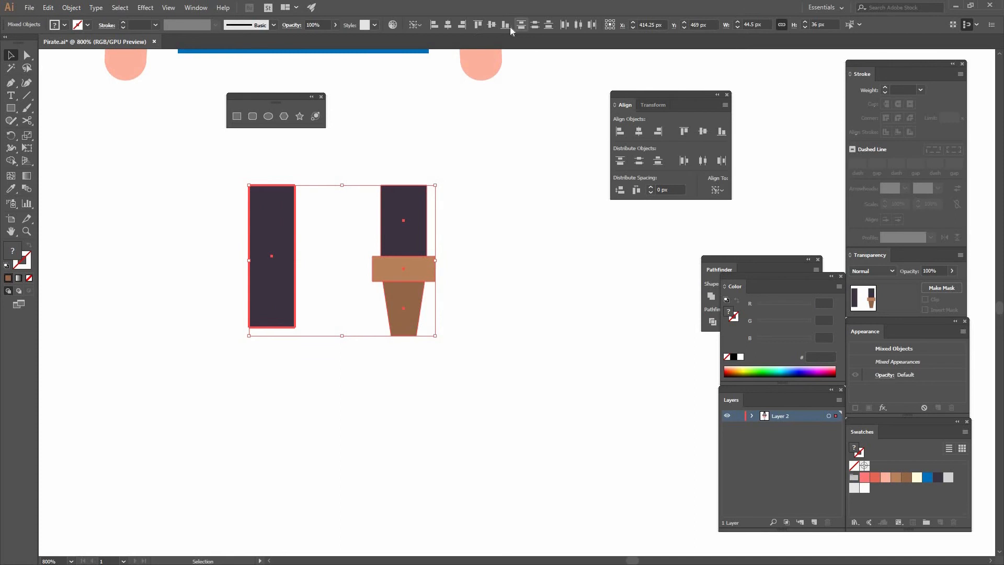
pyautogui.click(435, 116)
pyautogui.hotkey('ctrl', '-')
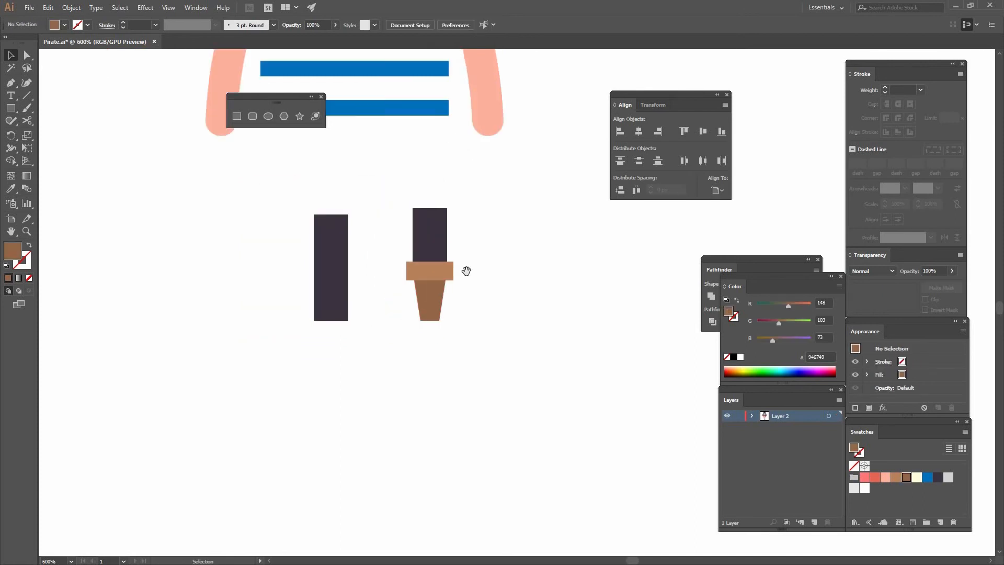
# Move both legs up to overlap the shirt's lower edge and shift the peg leg 5 px toward the tall leg.
pyautogui.moveTo(403, 262); pyautogui.dragTo(428, 329)
pyautogui.moveTo(499, 344); pyautogui.dragTo(349, 299)
pyautogui.moveTo(349, 300); pyautogui.dragTo(325, 193)
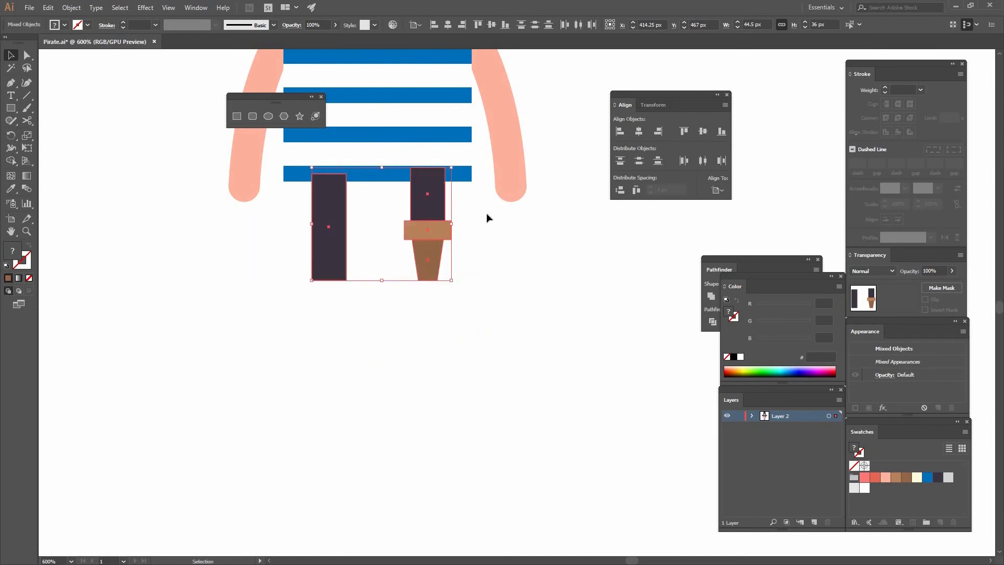
pyautogui.click(469, 246)
pyautogui.moveTo(427, 209); pyautogui.dragTo(412, 210)
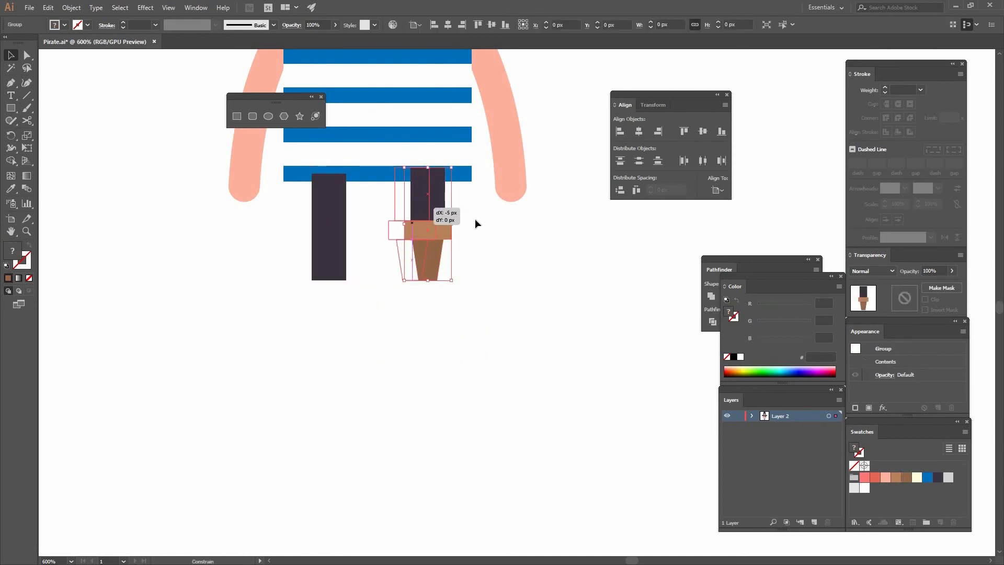
# Group both legs and center the group horizontally on the striped shirt.
pyautogui.moveTo(286, 205); pyautogui.dragTo(470, 280)
pyautogui.click(71, 8)
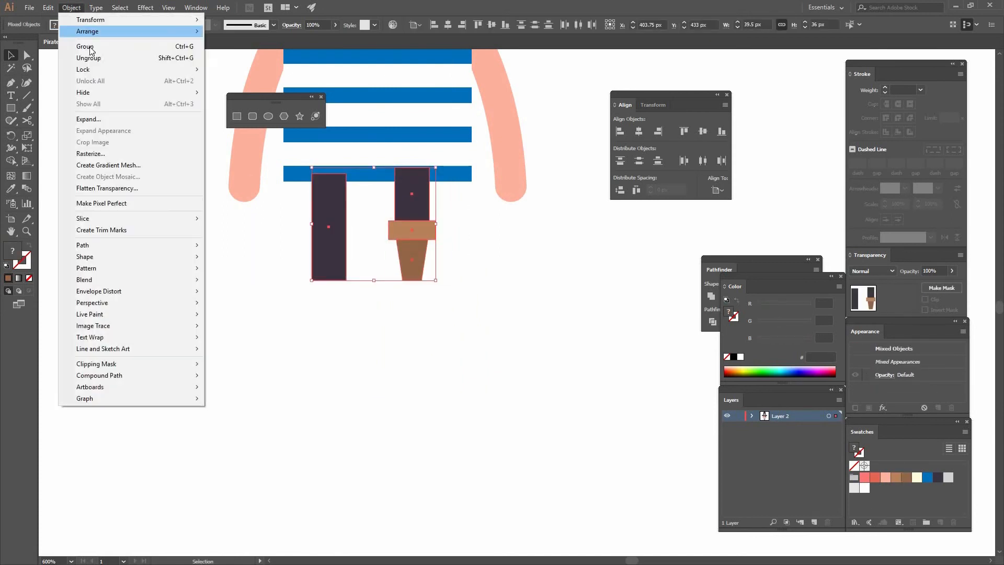
pyautogui.hotkey('ctrl', 'g')
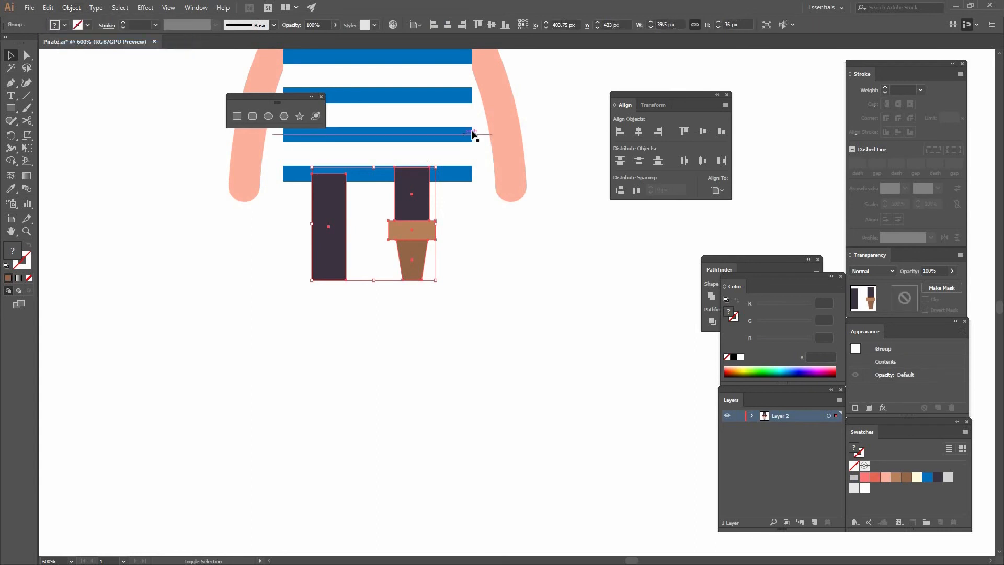
pyautogui.keyDown('shift'); pyautogui.click(470, 126); pyautogui.keyUp('shift')
pyautogui.click(460, 68)
pyautogui.click(434, 24)
pyautogui.click(387, 246)
# Send the leg group to the back, behind the shirt.
pyautogui.click(413, 223)
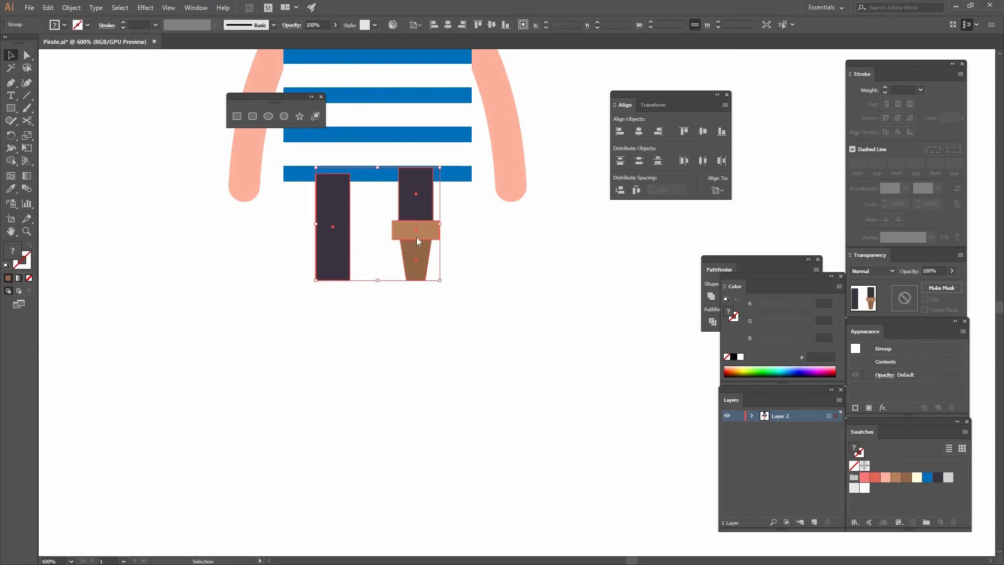
pyautogui.rightClick(414, 225)
pyautogui.moveTo(443, 339)
pyautogui.click(338, 371)
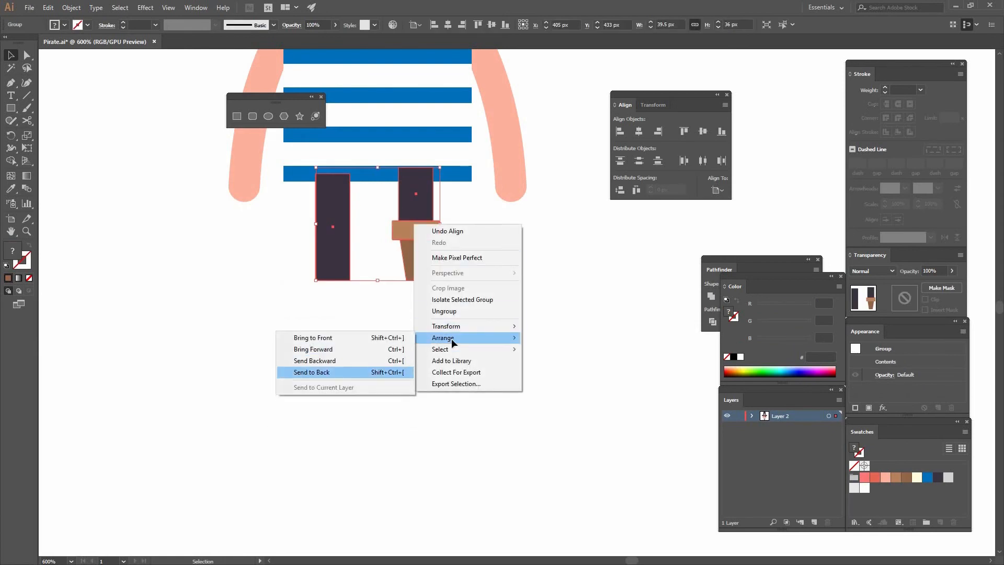
pyautogui.click(444, 306)
# Nudge the leg group slightly down below the shirt.
pyautogui.hotkey('ctrl', '-')
pyautogui.hotkey('ctrl', '-')
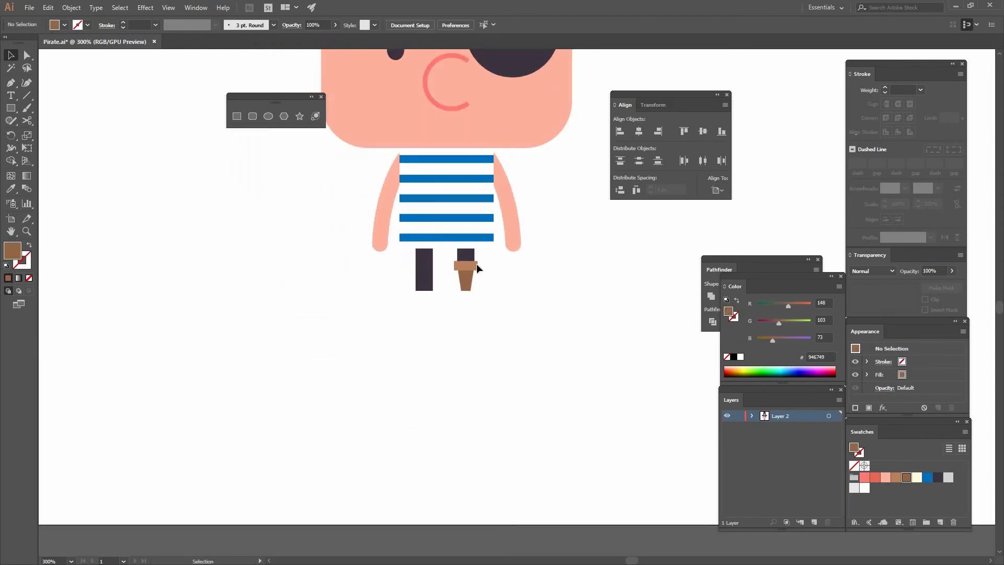
pyautogui.click(491, 264)
pyautogui.press('Down')
pyautogui.press('Down')
pyautogui.press('Down')
pyautogui.press('Down')
pyautogui.press('Down')
pyautogui.press('Down')
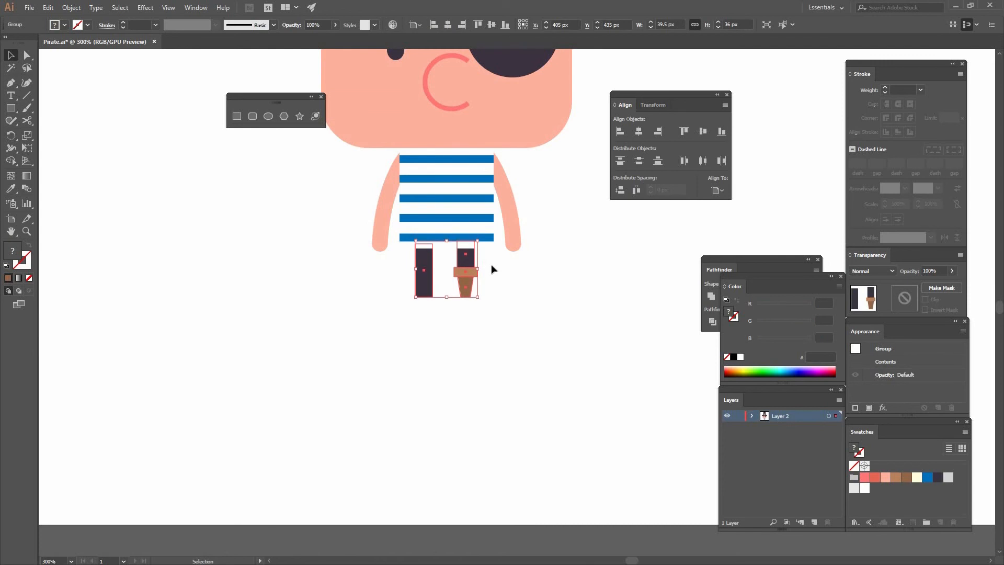
pyautogui.press('Up')
pyautogui.click(403, 296)
# Create a 150 px horizontal line segment across the lower legs for the ground.
pyautogui.moveTo(434, 170); pyautogui.dragTo(309, 219)
pyautogui.hotkey('ctrl', '-')
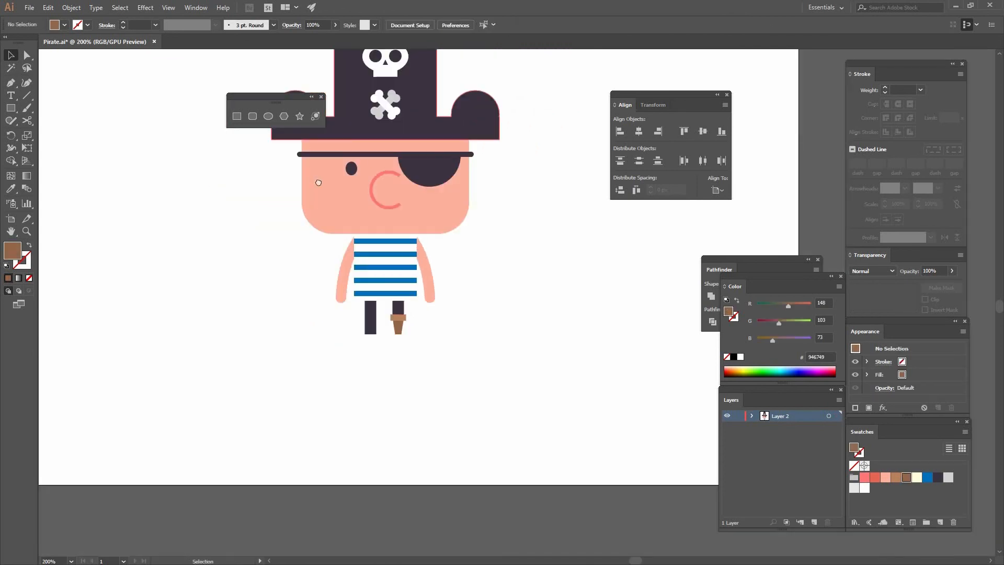
pyautogui.click(26, 97)
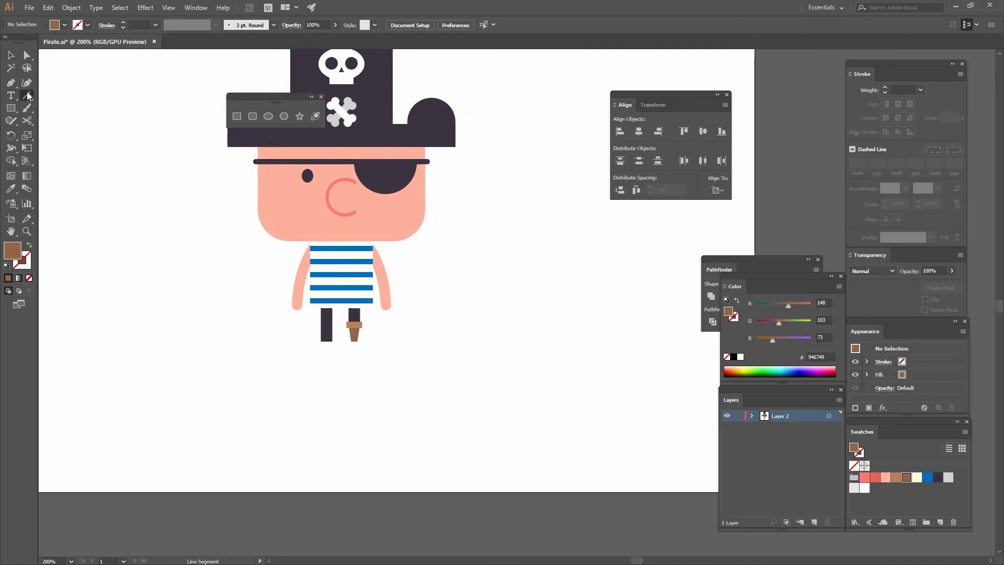
pyautogui.moveTo(253, 327)
pyautogui.mouseDown()
pyautogui.moveTo(331, 327)
pyautogui.moveTo(254, 328)
pyautogui.mouseUp()
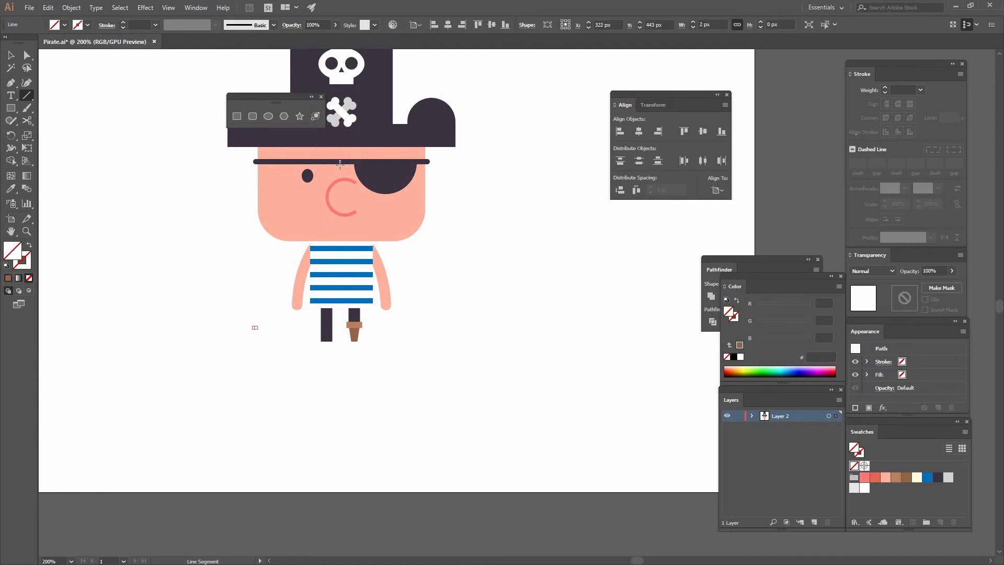
pyautogui.press('Delete')
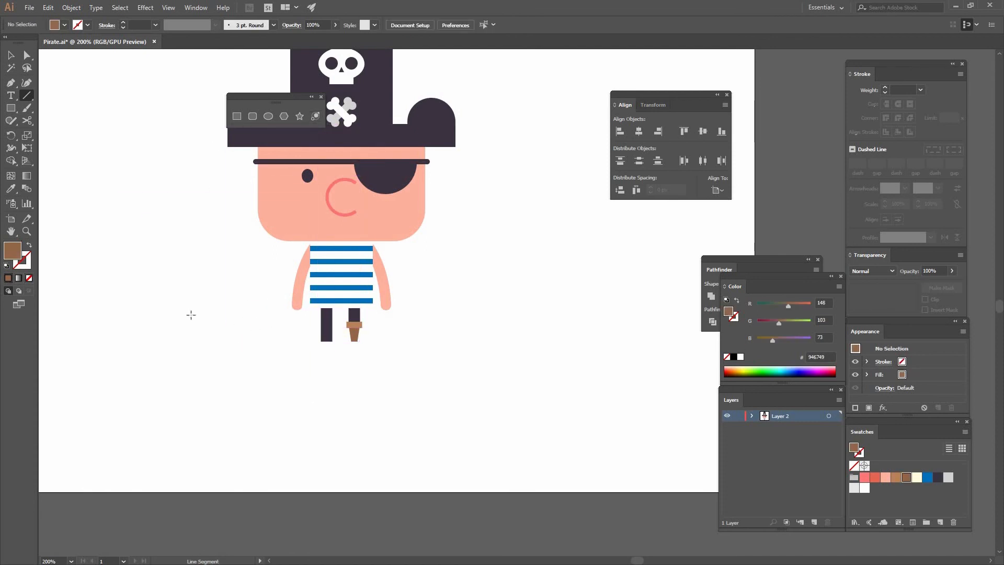
pyautogui.click(222, 327)
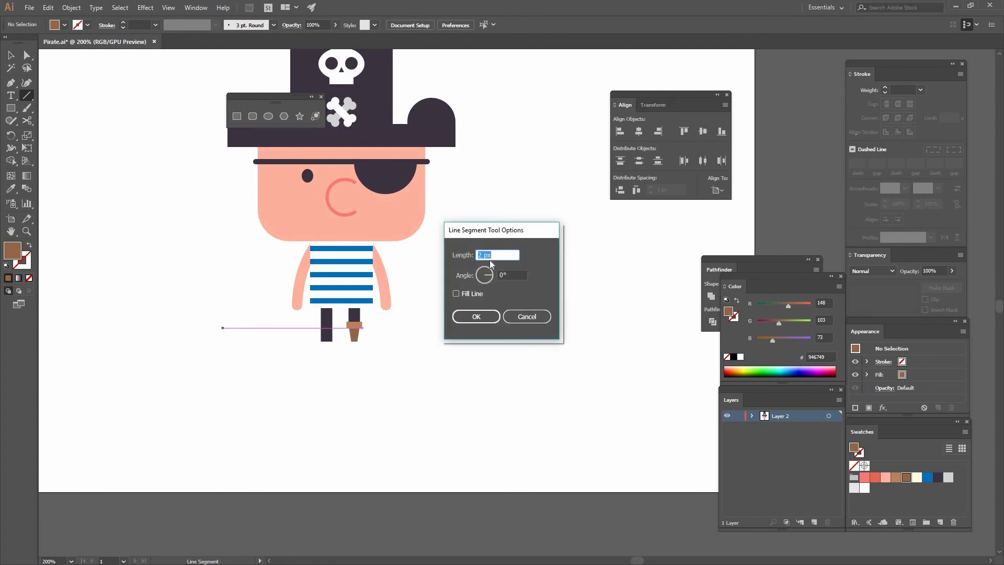
pyautogui.write('150')
pyautogui.click(479, 317)
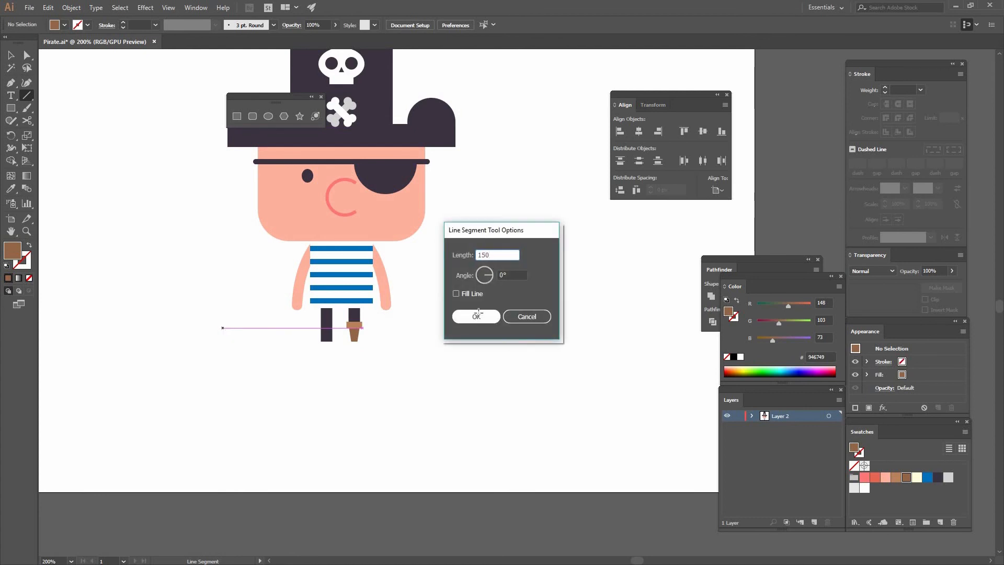
# Give the ground line a light gray D4D4D4 stroke with 3 pt weight and round caps.
pyautogui.press('x')
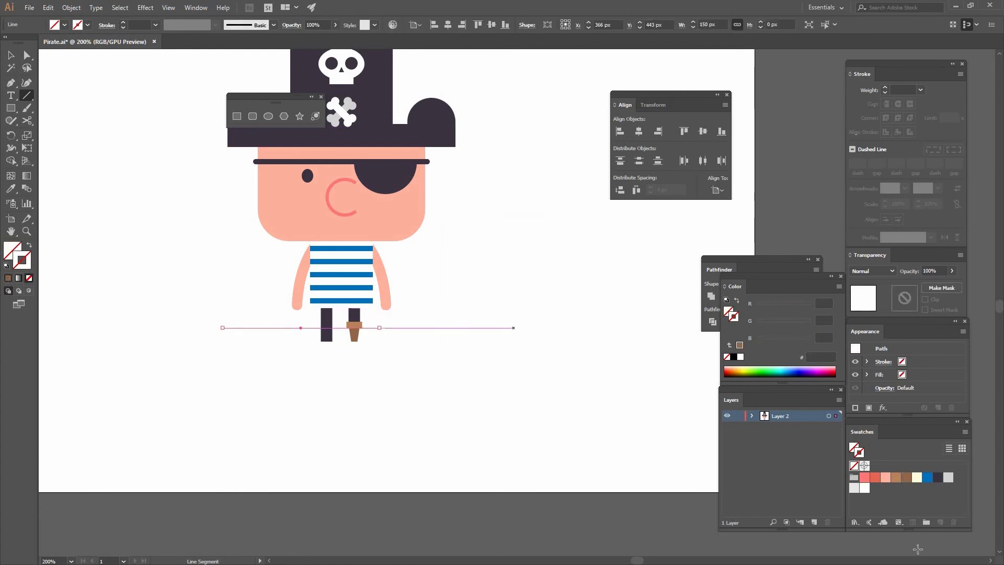
pyautogui.click(948, 477)
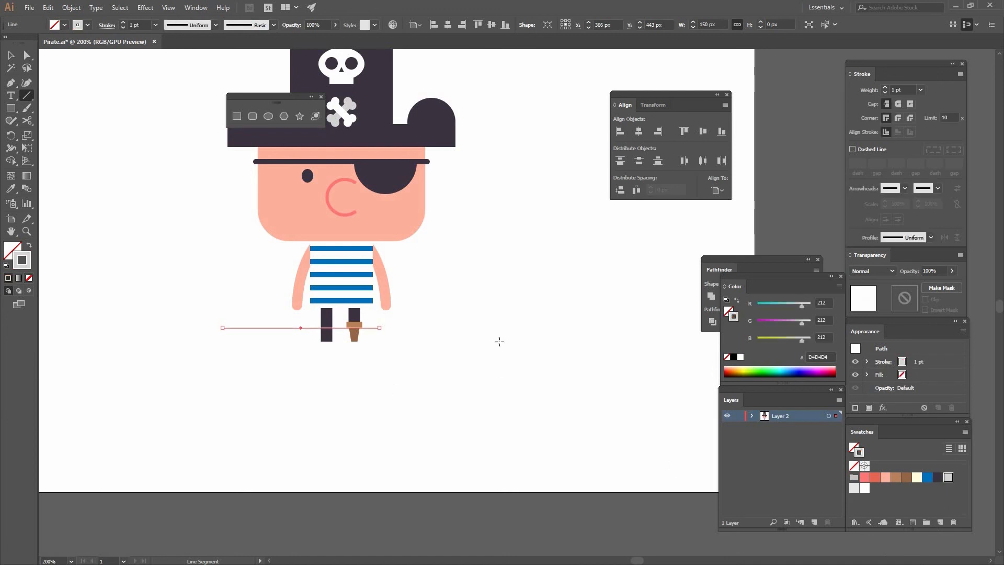
pyautogui.press('v')
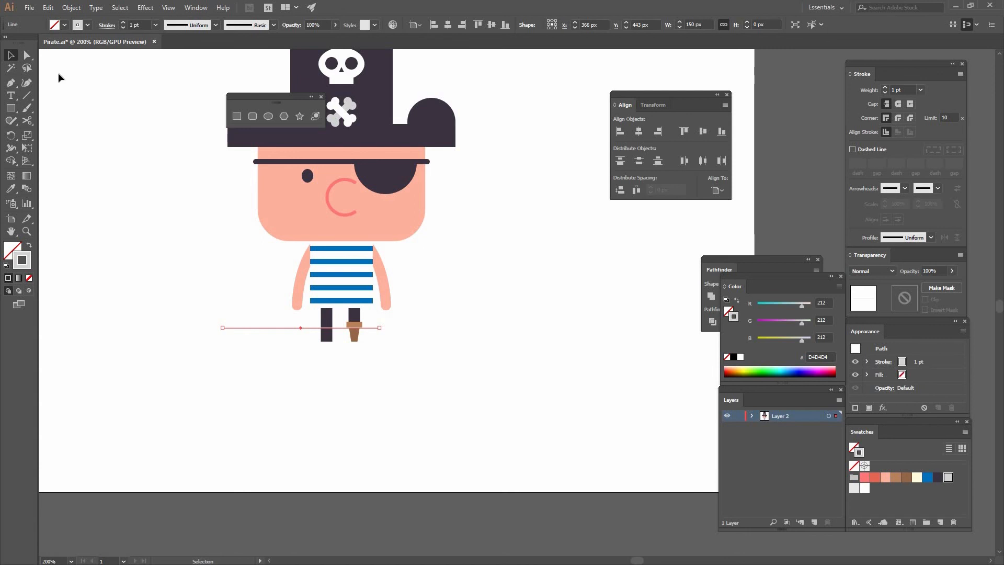
pyautogui.click(920, 90)
pyautogui.click(913, 159)
pyautogui.click(294, 343)
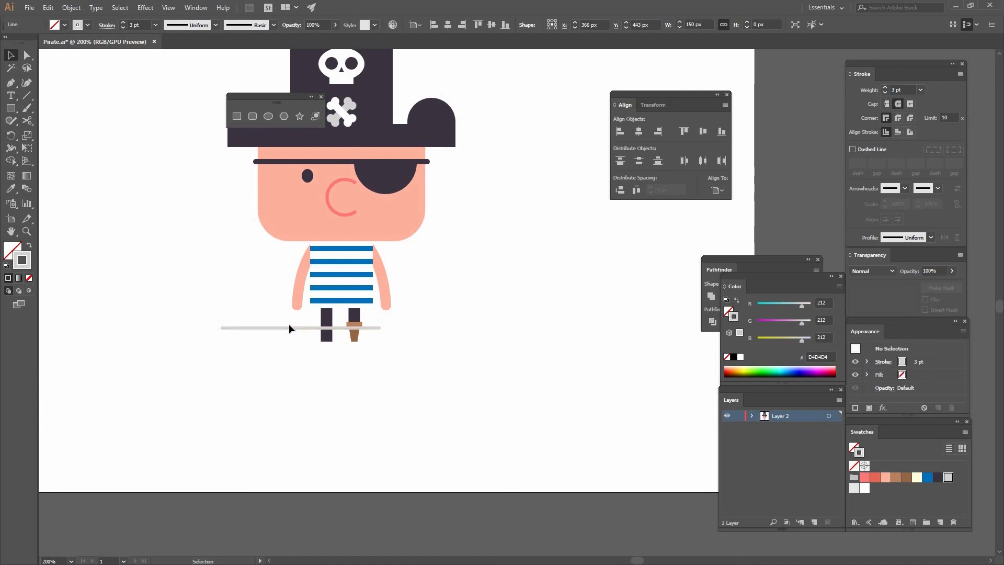
# Center the ground line horizontally on the leg group and align it with the legs' bottom edge.
pyautogui.click(329, 328)
pyautogui.keyDown('shift'); pyautogui.click(328, 316); pyautogui.keyUp('shift')
pyautogui.click(328, 316)
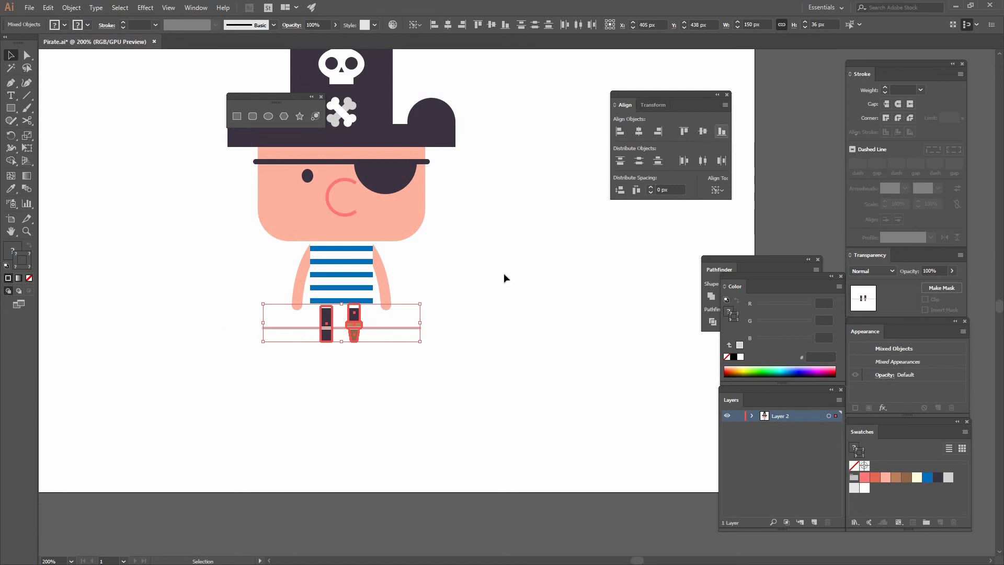
pyautogui.click(375, 348)
pyautogui.click(380, 341)
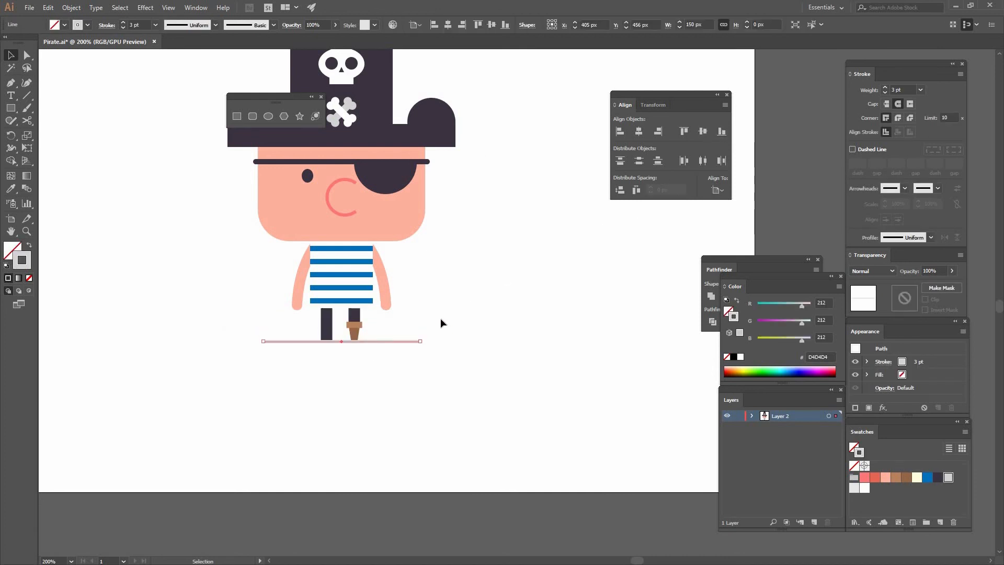
pyautogui.rightClick(390, 359)
pyautogui.moveTo(434, 305)
pyautogui.click(376, 341)
pyautogui.click(474, 327)
# Create an 80 px circle on the empty canvas beside the pirate with the Ellipse tool.
pyautogui.moveTo(484, 282); pyautogui.dragTo(443, 321)
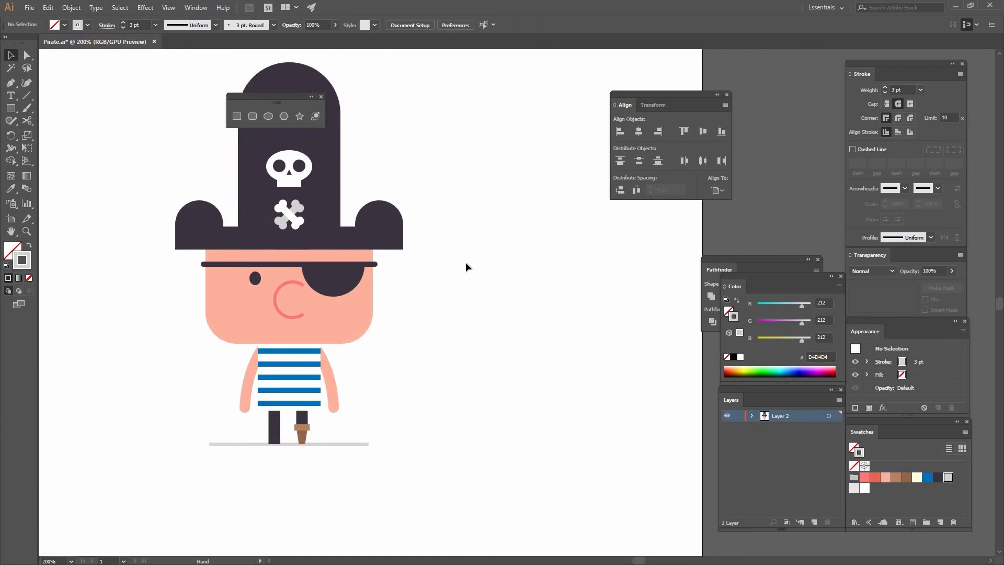
pyautogui.click(268, 118)
pyautogui.click(451, 225)
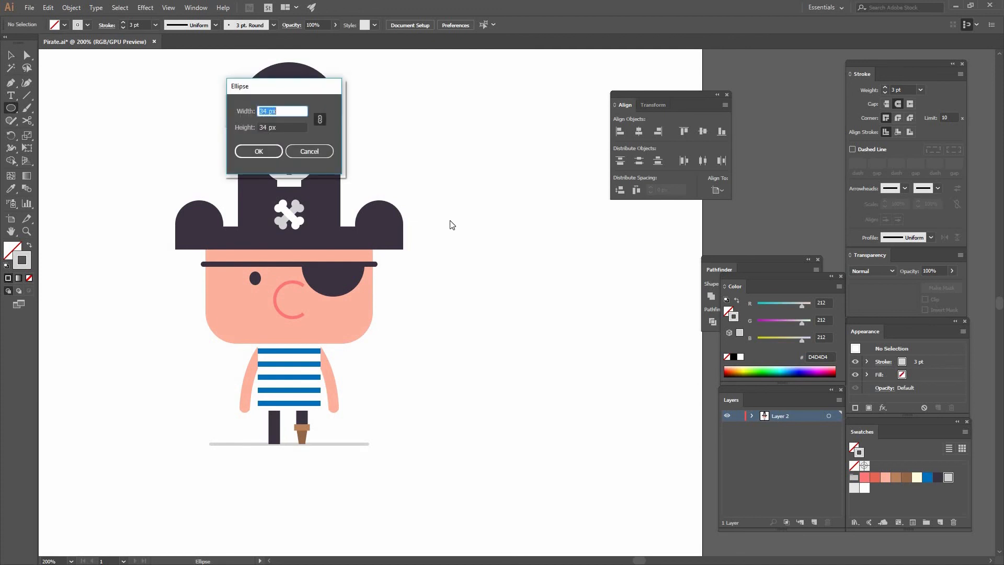
pyautogui.write('94')
pyautogui.press('Tab')
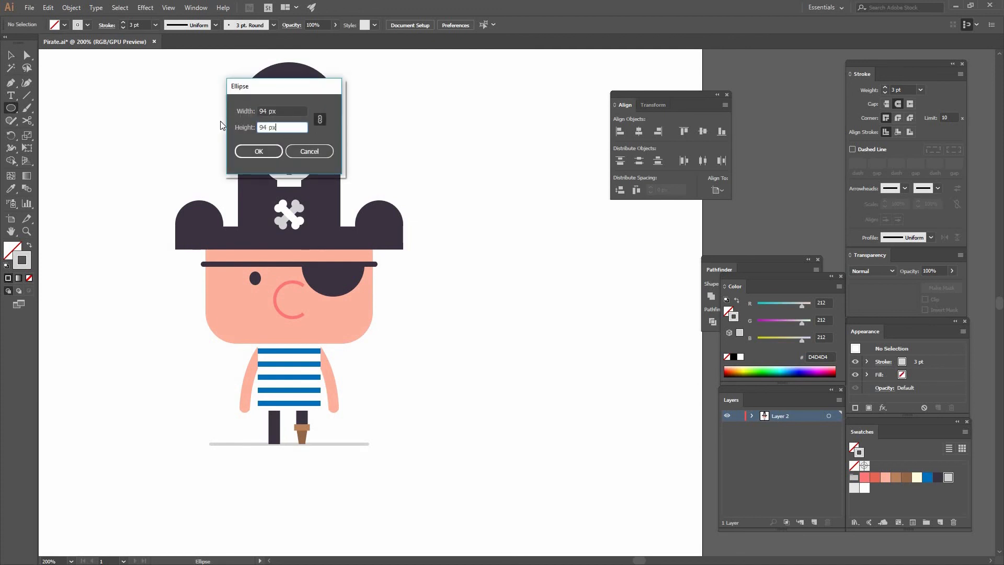
pyautogui.press('Return')
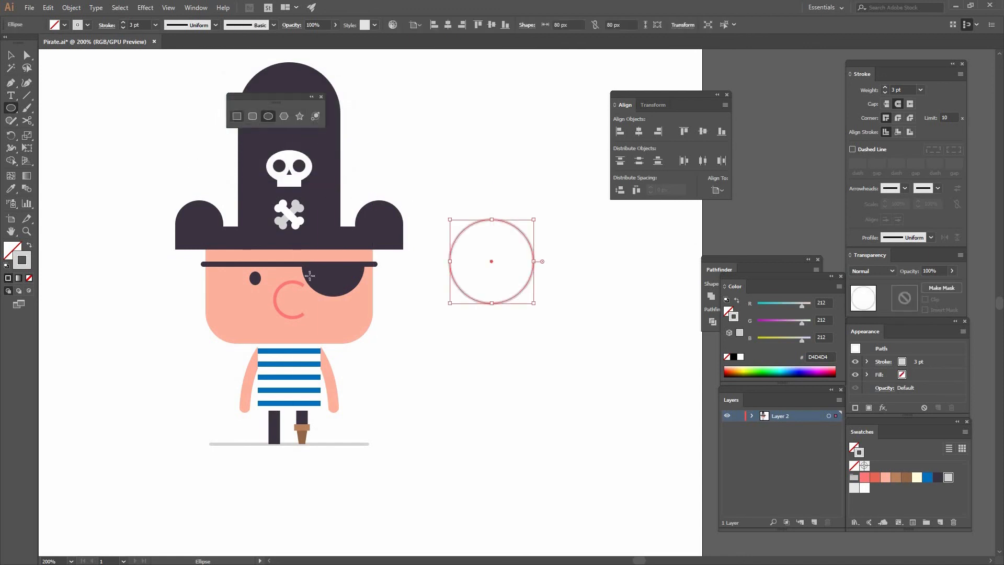
# Give the circle a solid red E86856 fill without a stroke and move it up beside the hat.
pyautogui.click(30, 245)
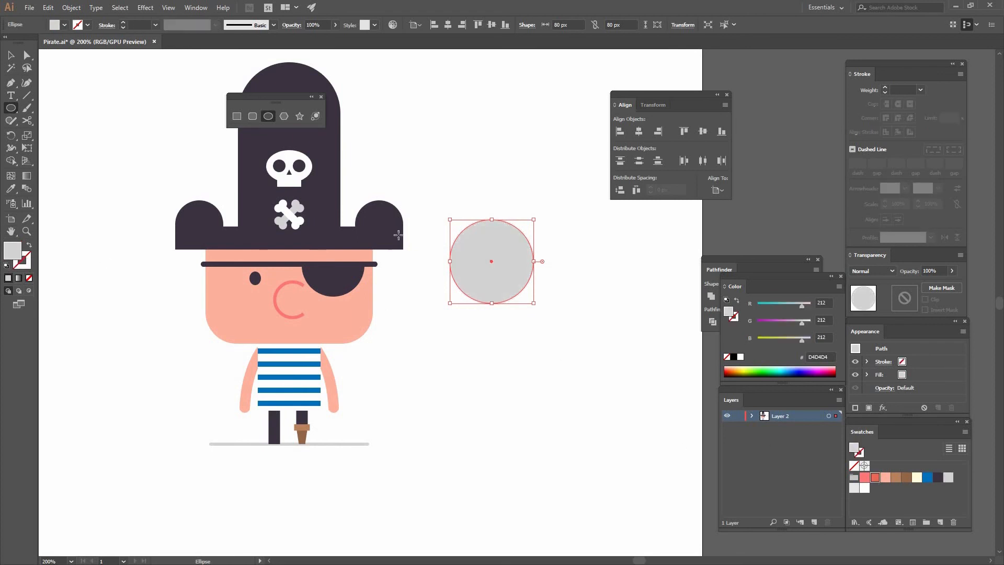
pyautogui.click(10, 54)
pyautogui.click(412, 390)
pyautogui.moveTo(491, 253); pyautogui.dragTo(467, 184)
pyautogui.moveTo(488, 215); pyautogui.dragTo(499, 216)
# Draw a red triangular tail with the Pen tool from the circle's lower-left edge, pointing toward the pirate.
pyautogui.click(58, 109)
pyautogui.click(12, 84)
pyautogui.click(452, 208)
pyautogui.moveTo(422, 249); pyautogui.dragTo(467, 225)
pyautogui.click(471, 225)
pyautogui.click(453, 208)
pyautogui.click(11, 55)
pyautogui.click(426, 254)
pyautogui.press('a')
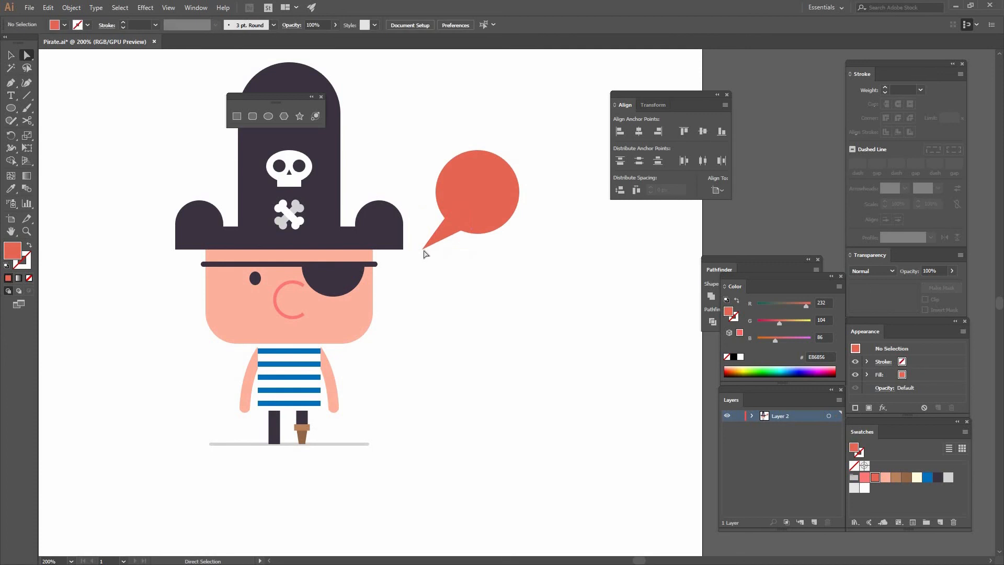
# Shorten and reshape the tail by its tip point and move the circle with the tail closer to the pirate.
pyautogui.moveTo(422, 249); pyautogui.dragTo(438, 247)
pyautogui.press('v')
pyautogui.moveTo(521, 255); pyautogui.dragTo(448, 242)
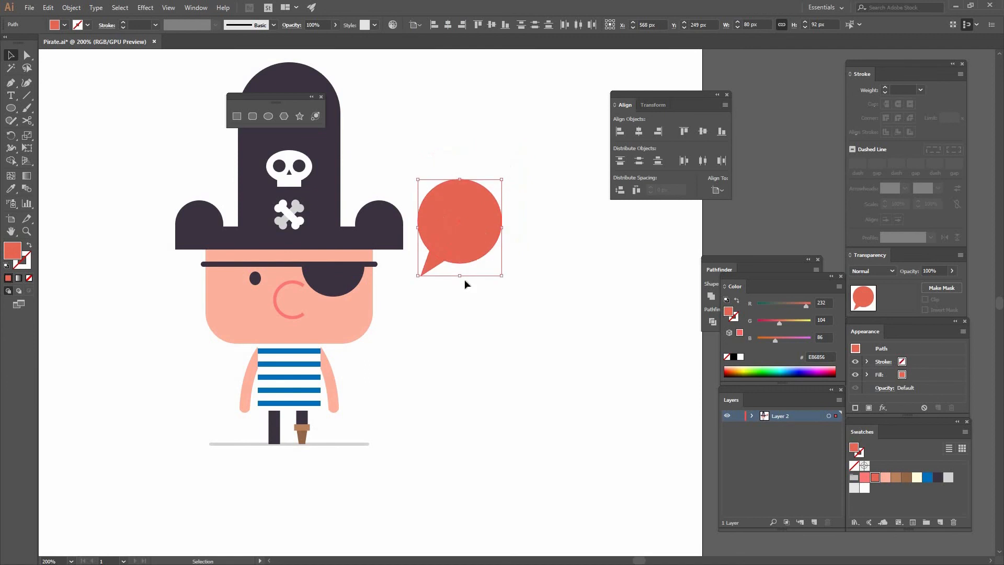
pyautogui.click(431, 283)
pyautogui.press('a')
pyautogui.moveTo(420, 273); pyautogui.dragTo(415, 271)
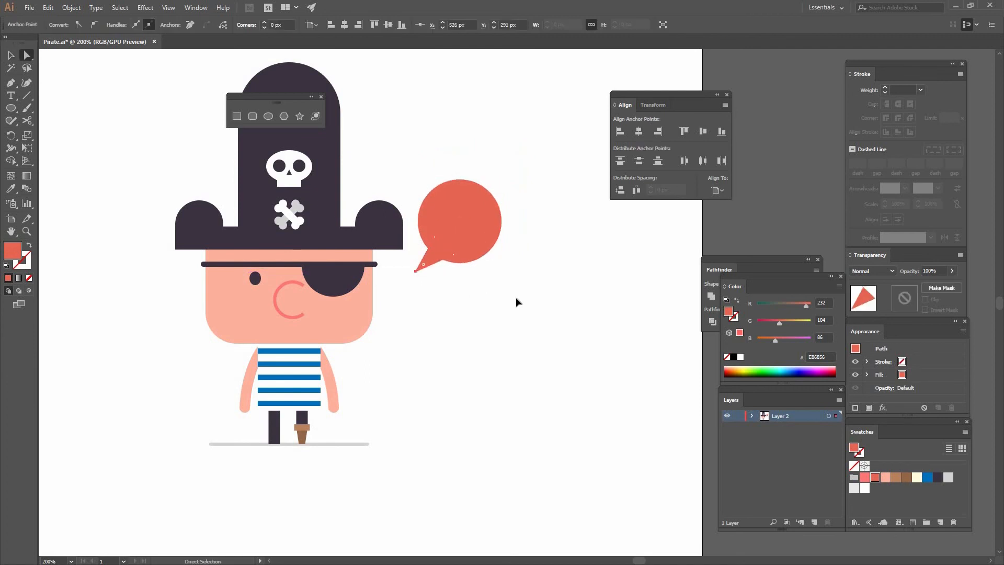
# Unite the circle and its tail into one speech bubble shape with Pathfinder.
pyautogui.press('v')
pyautogui.moveTo(516, 299); pyautogui.dragTo(434, 209)
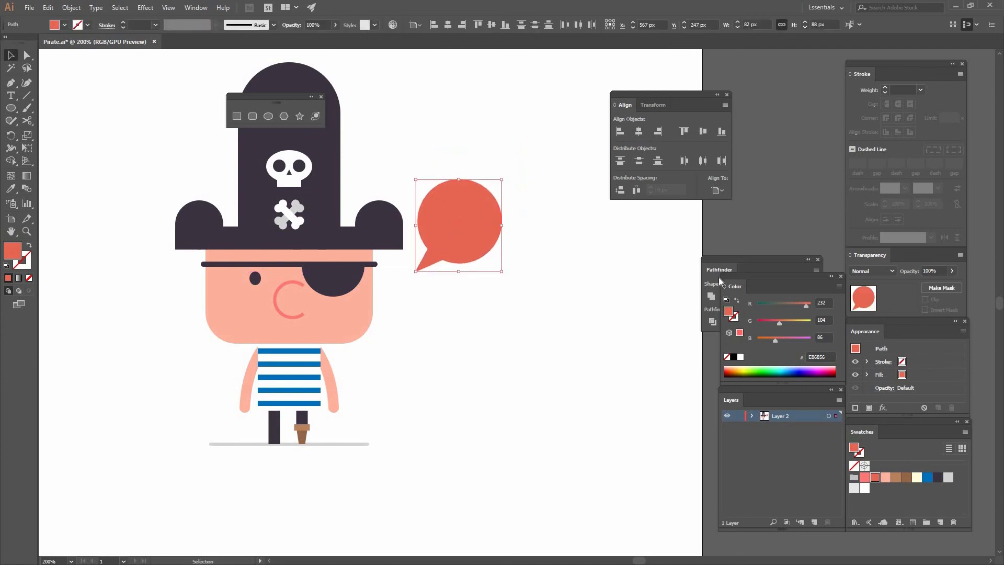
pyautogui.click(730, 269)
pyautogui.click(417, 277)
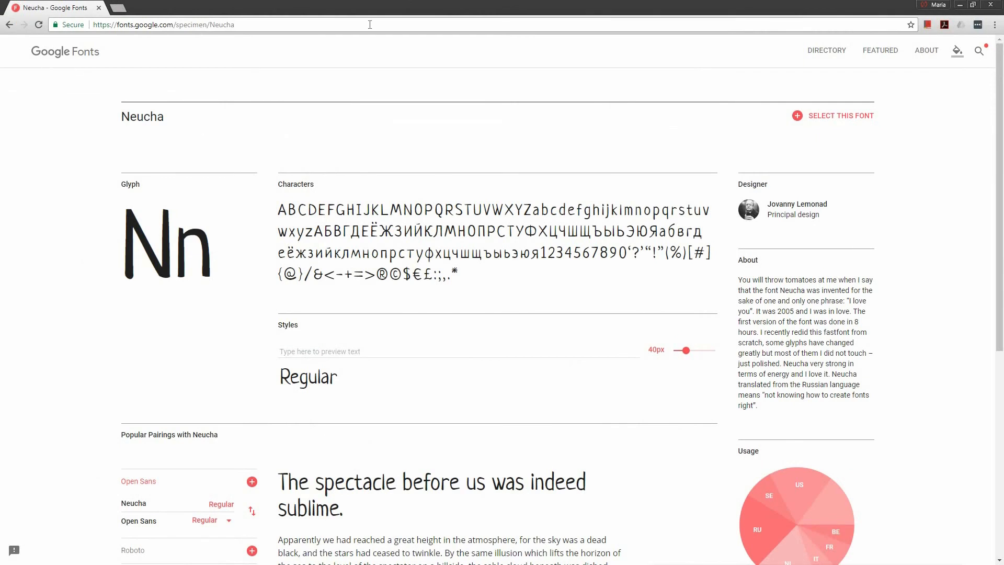
# Switch back from the browser to Illustrator and add the text ARG! above the speech bubble.
pyautogui.click(960, 5)
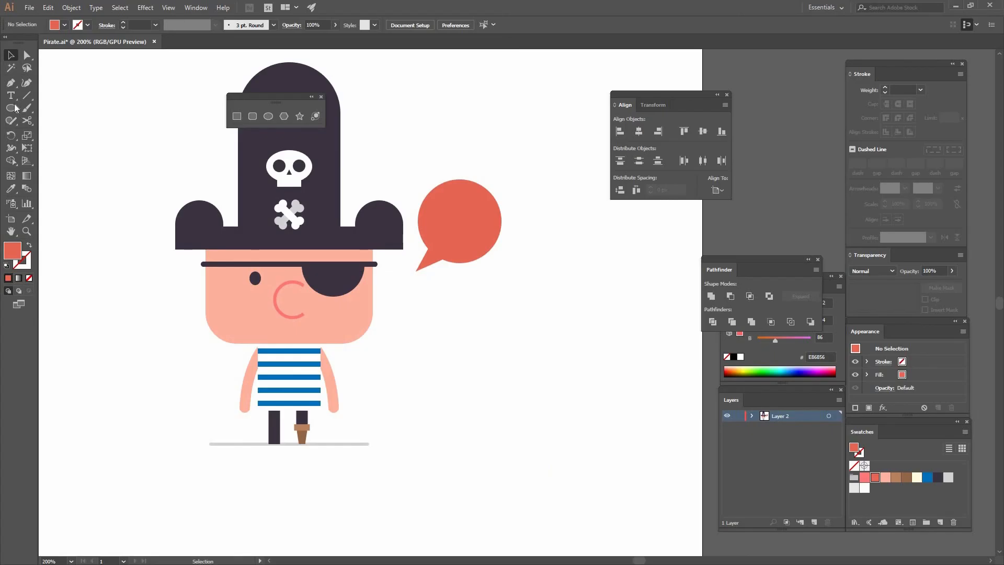
pyautogui.click(437, 136)
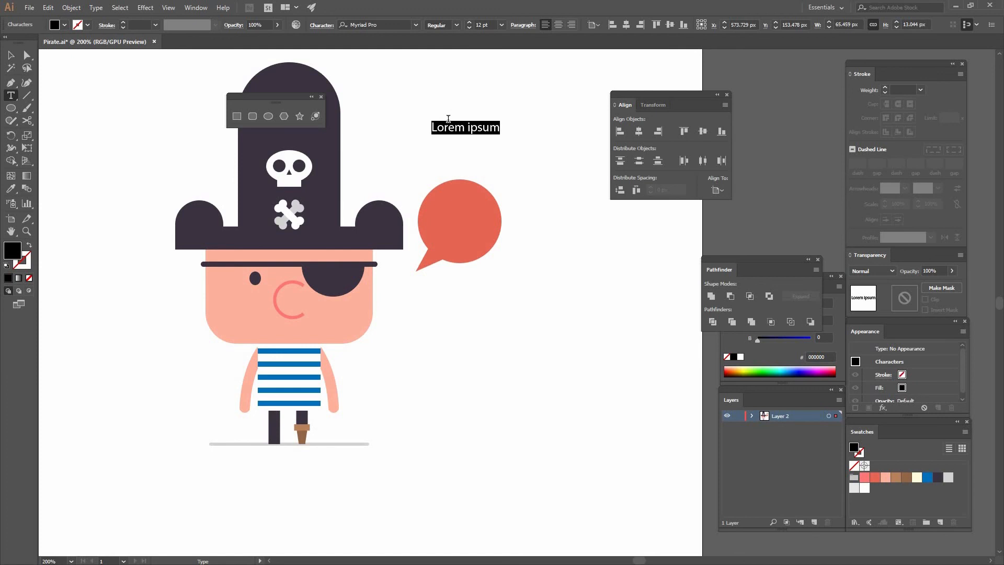
pyautogui.write('ARG!')
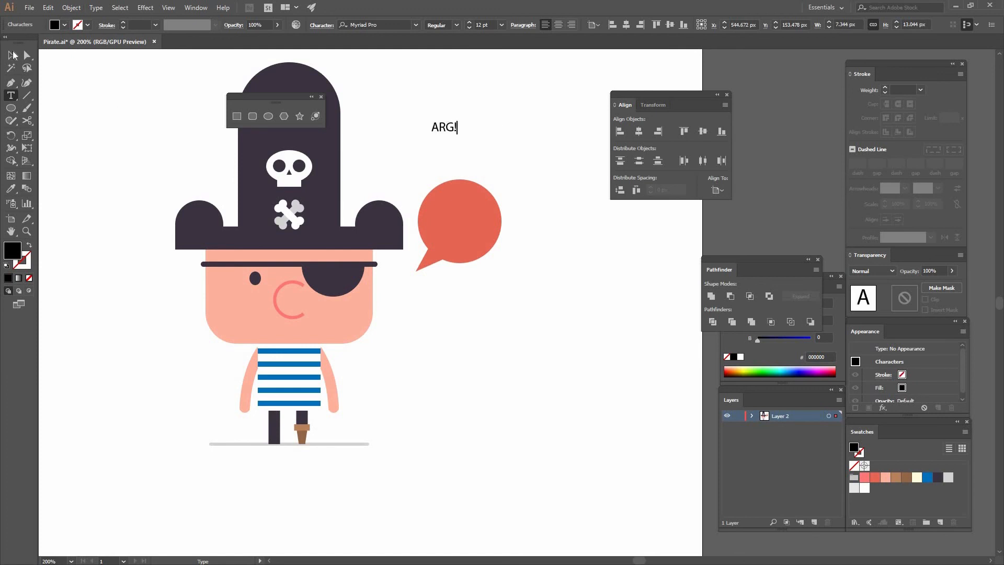
# Set the font of the ARG! text to Neucha.
pyautogui.click(11, 55)
pyautogui.click(373, 25)
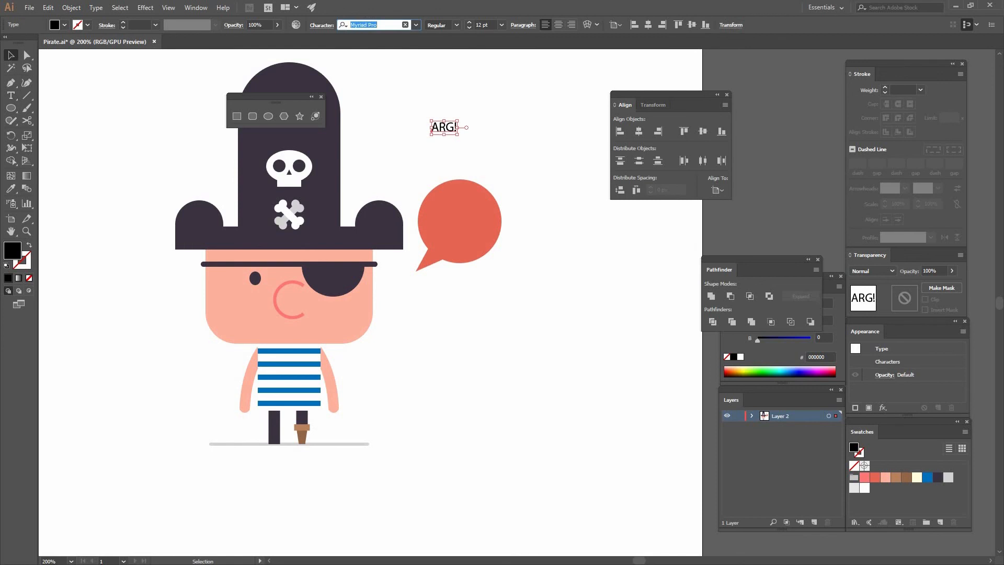
pyautogui.write('neu')
pyautogui.click(362, 58)
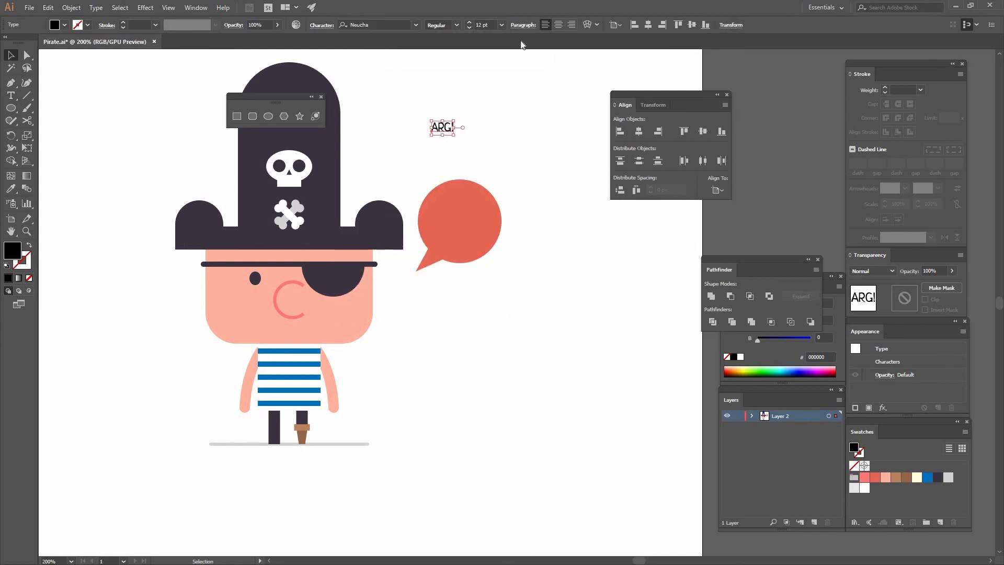
# Set the ARG! text to 36 pt and fill it with white.
pyautogui.click(484, 25)
pyautogui.write('36')
pyautogui.press('Return')
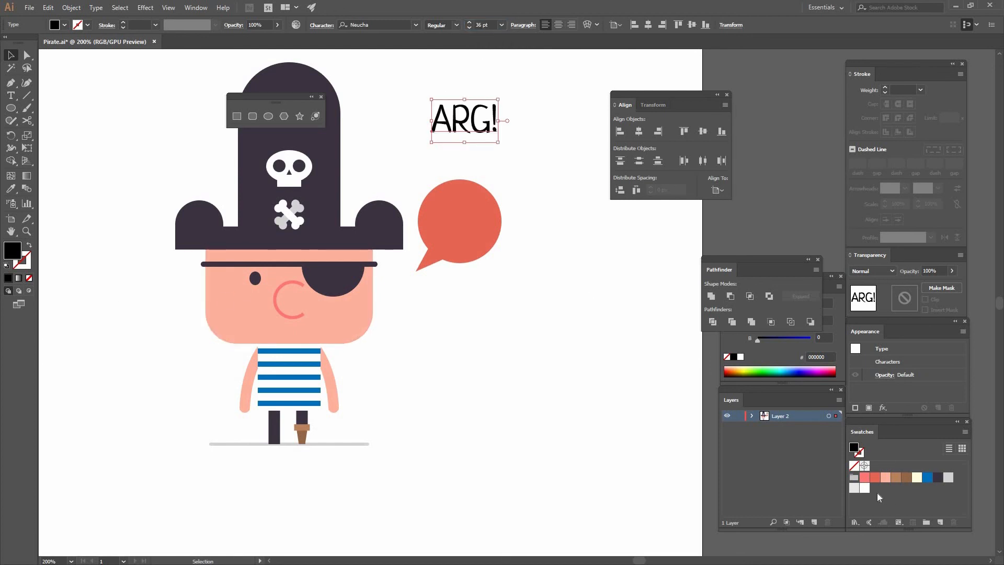
pyautogui.click(864, 488)
# Move the ARG! text onto the speech bubble, reduce it to 30 pt and center it inside the circle.
pyautogui.moveTo(480, 141); pyautogui.dragTo(476, 227)
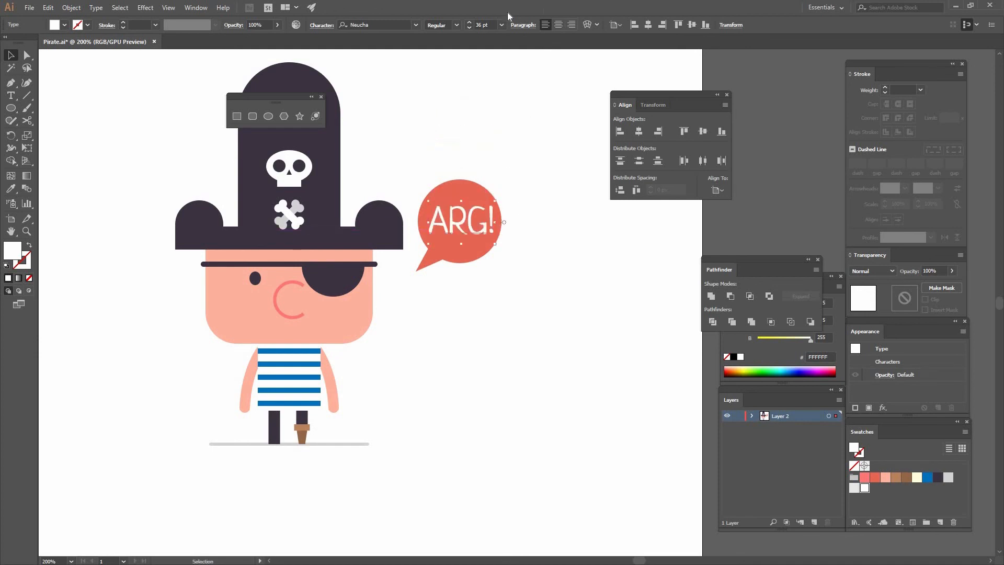
pyautogui.moveTo(488, 25); pyautogui.dragTo(460, 16)
pyautogui.write('30')
pyautogui.press('Return')
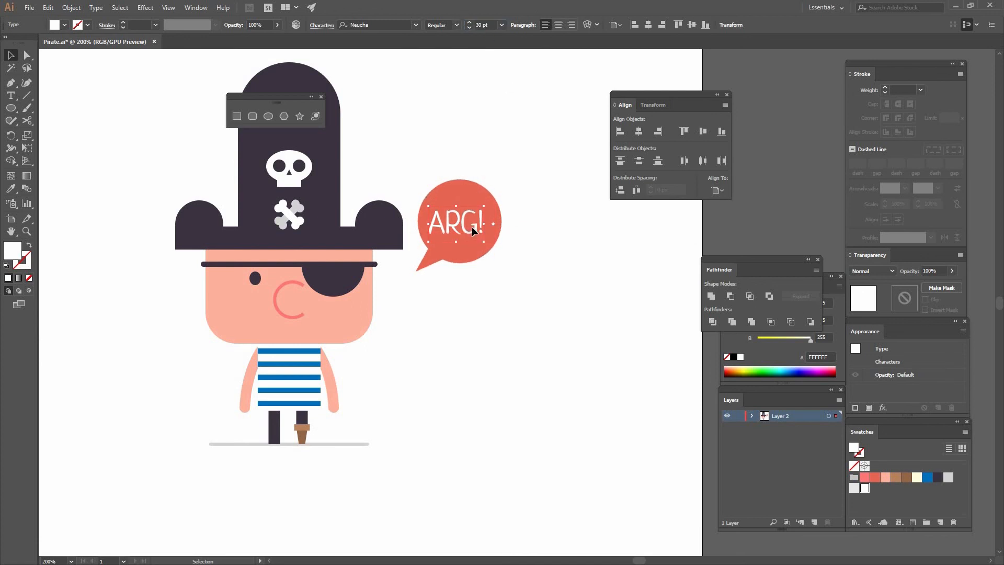
pyautogui.moveTo(469, 227); pyautogui.dragTo(476, 223)
pyautogui.click(523, 215)
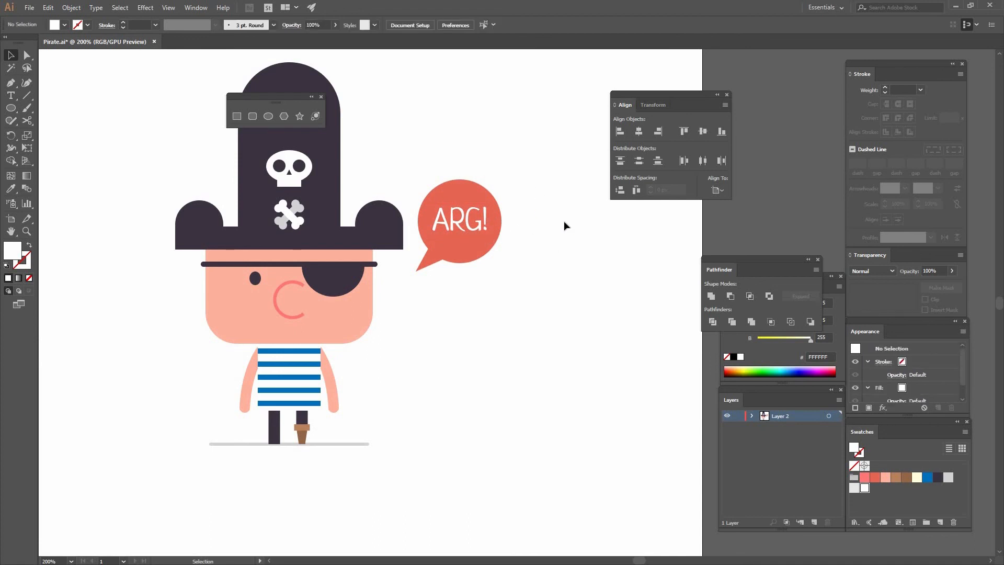
# Select the entire pirate artwork, including the speech bubble, and group it.
pyautogui.hotkey('ctrl', '1')
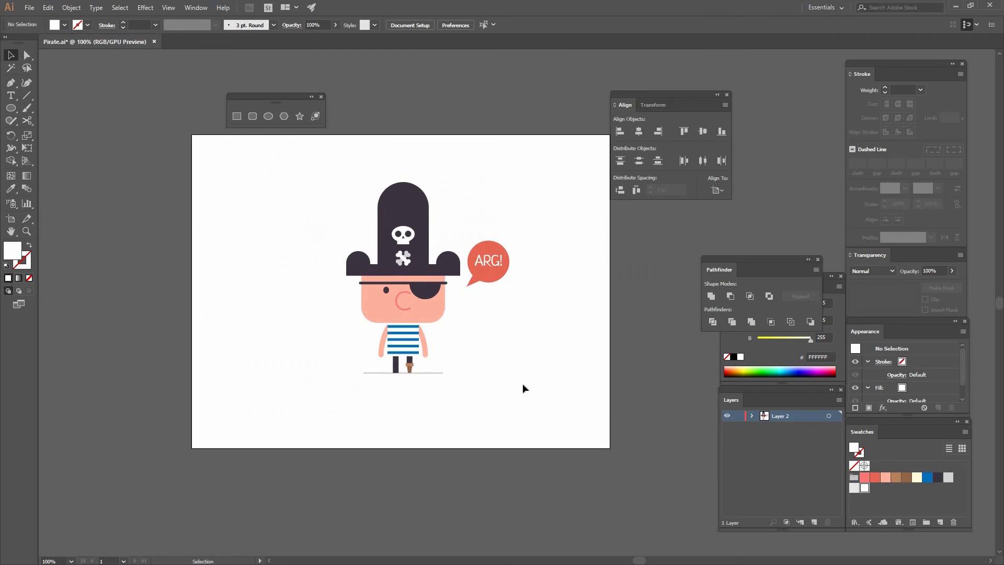
pyautogui.moveTo(544, 379); pyautogui.dragTo(300, 170)
pyautogui.click(71, 8)
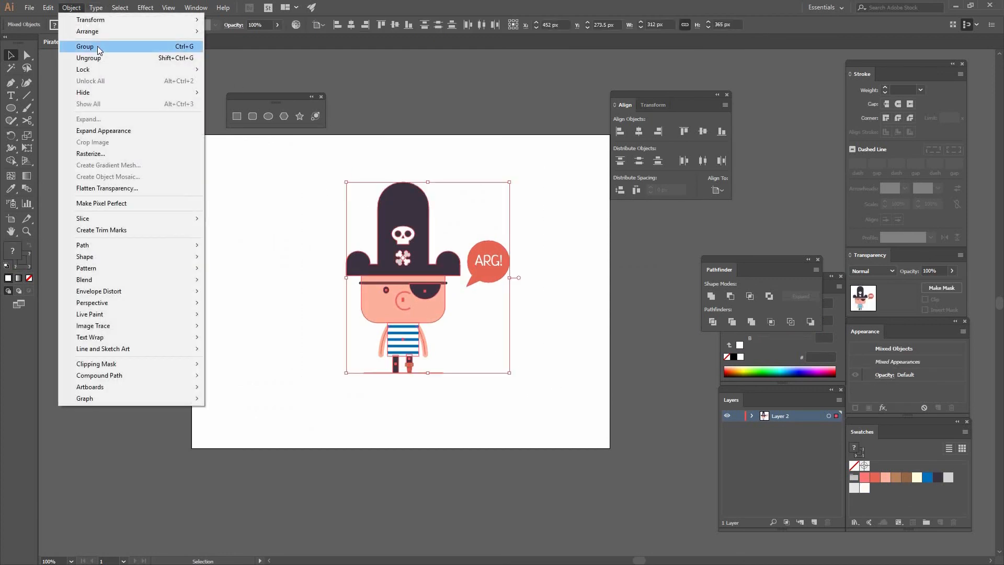
pyautogui.click(97, 46)
# Align the grouped artwork to the artboard, centered both horizontally and vertically, and deselect it.
pyautogui.click(319, 24)
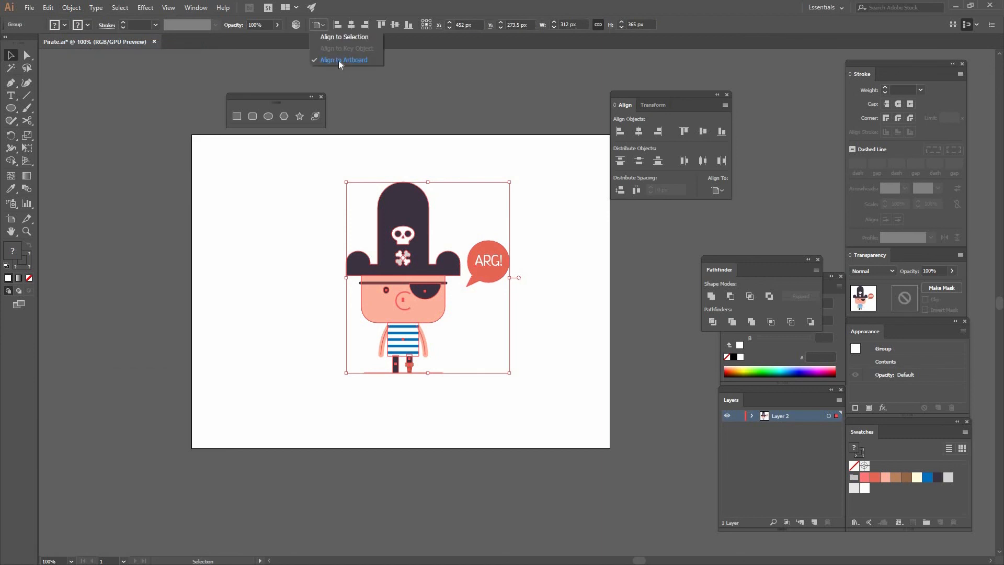
pyautogui.click(341, 60)
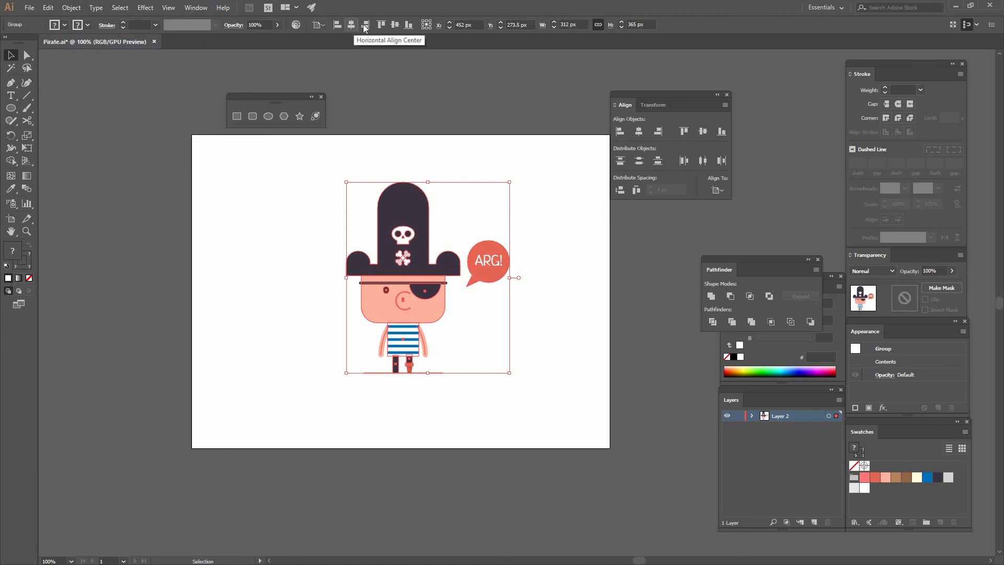
pyautogui.click(354, 24)
pyautogui.click(397, 25)
pyautogui.click(494, 231)
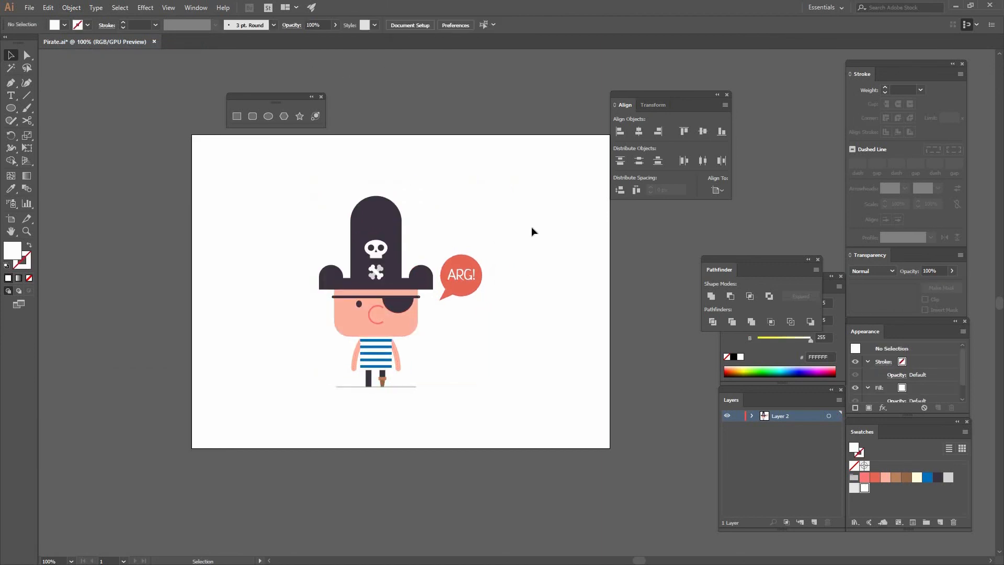